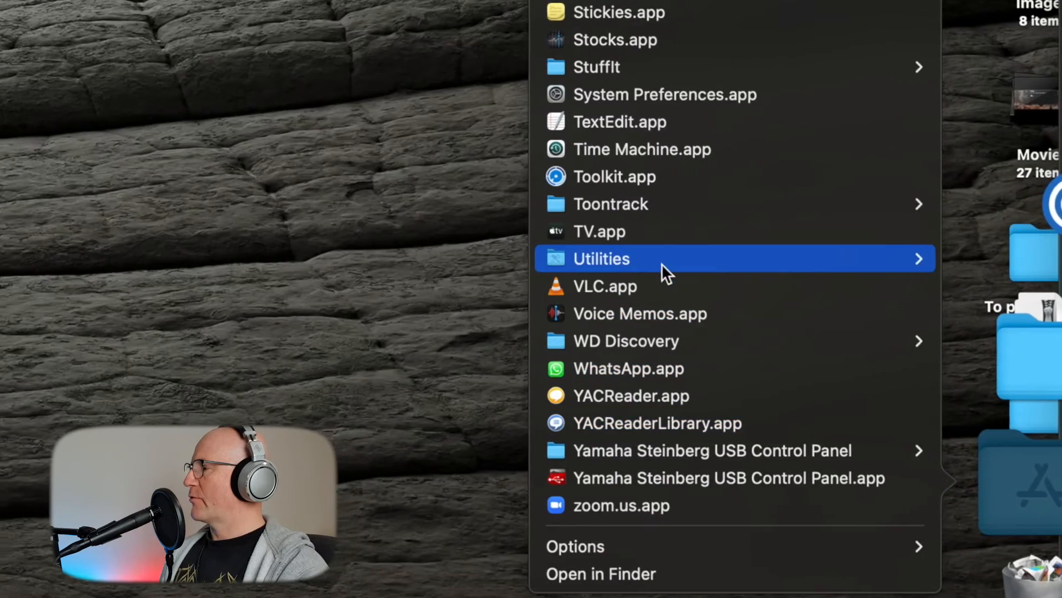
Open the Audio MIDI Setup utility, finding it with a Spotlight search for "audio"
mouse_move(714, 264)
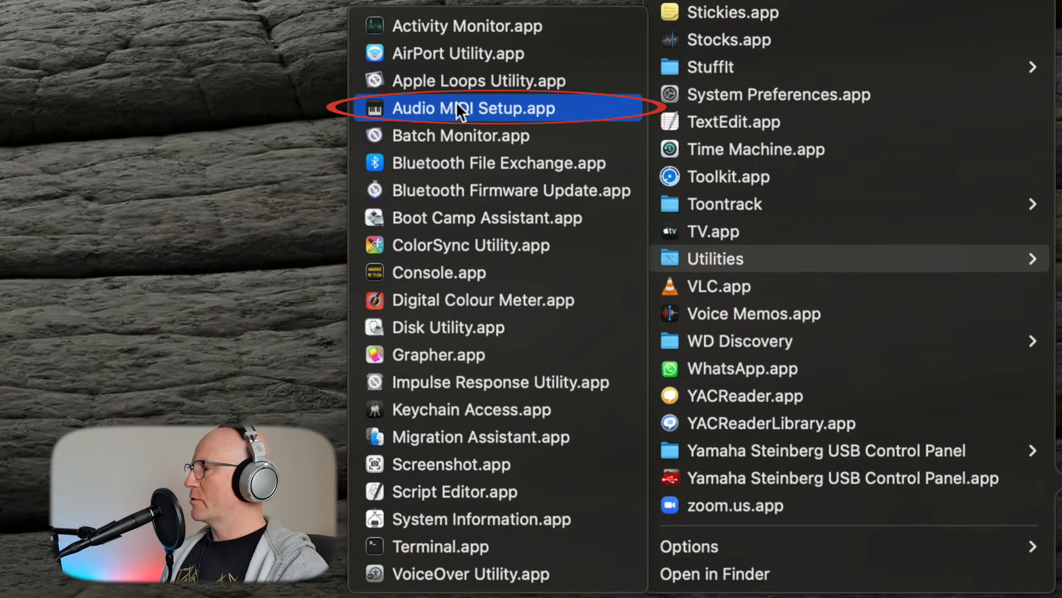
left_click(457, 106)
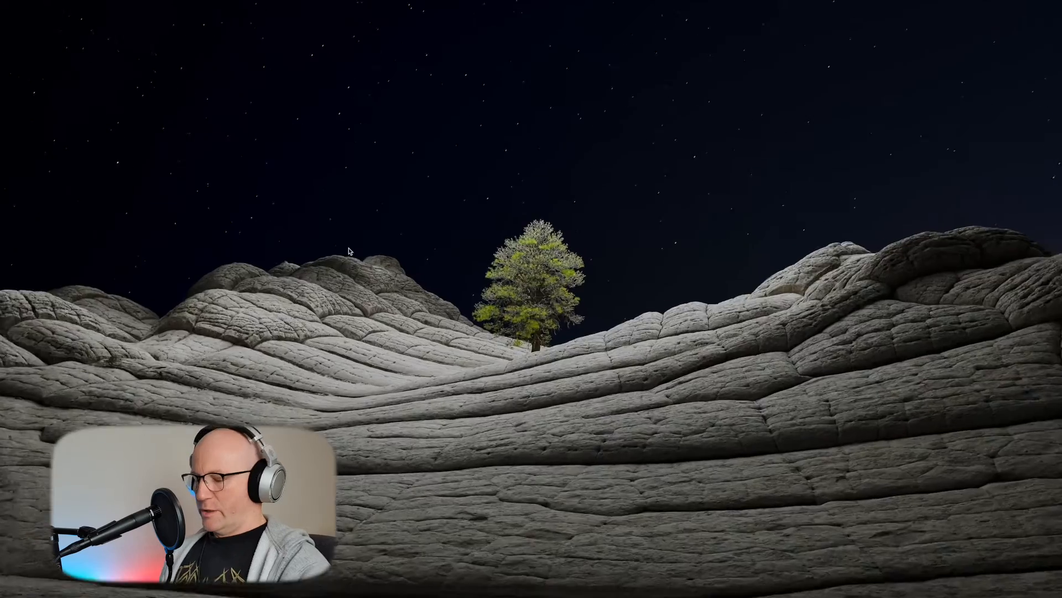
key("super+space")
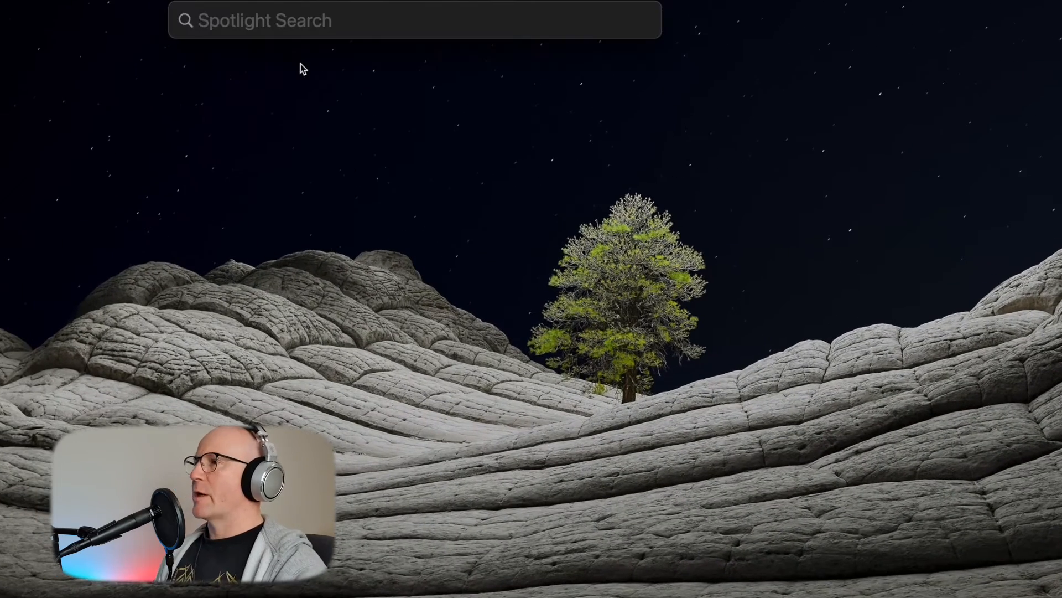
type("audio")
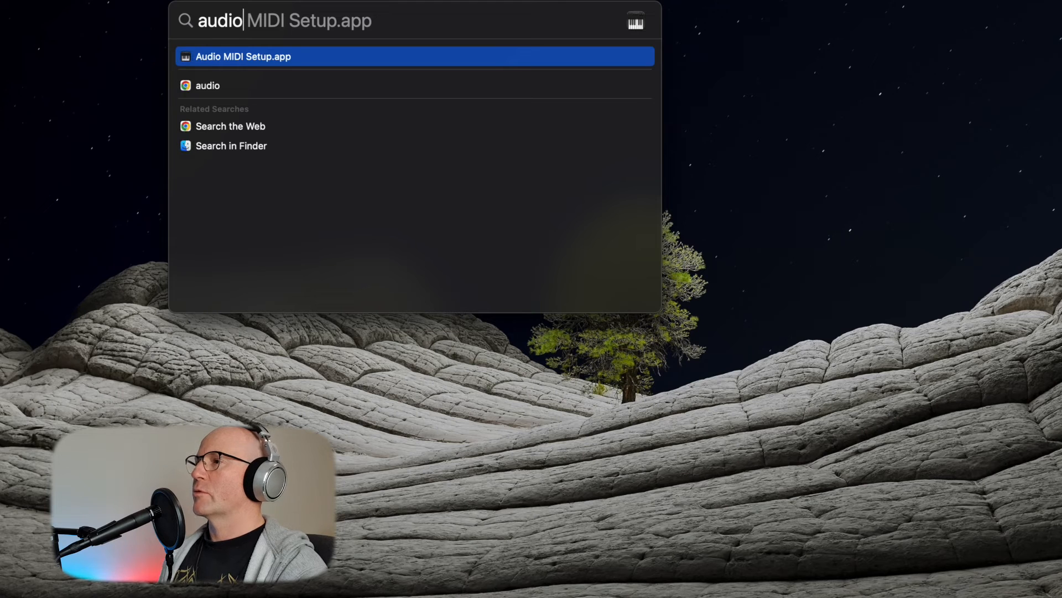
key("Return")
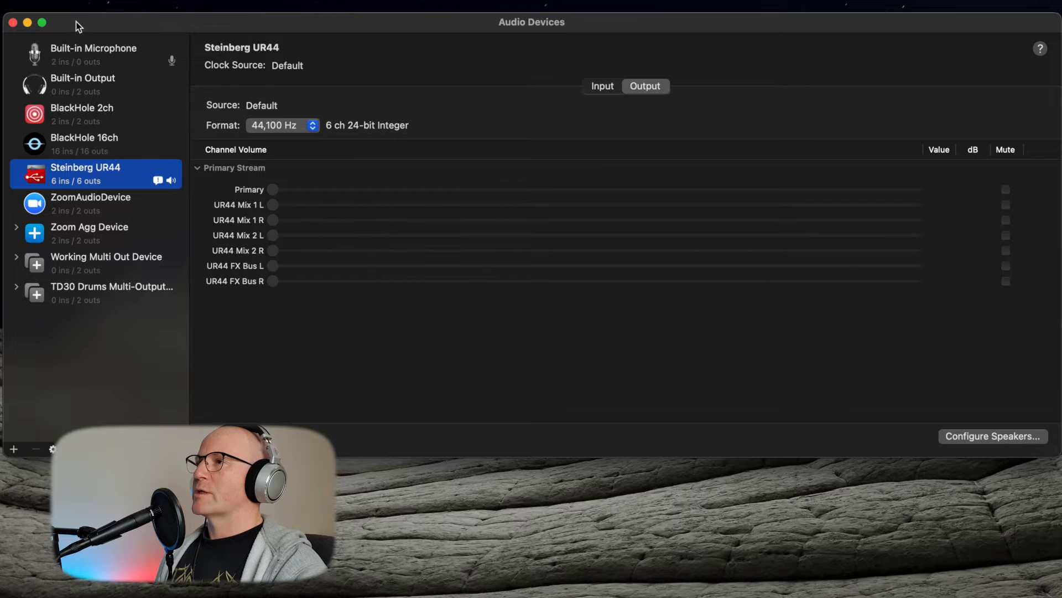
Hide the Audio Devices window and show it again
left_click(1, 1)
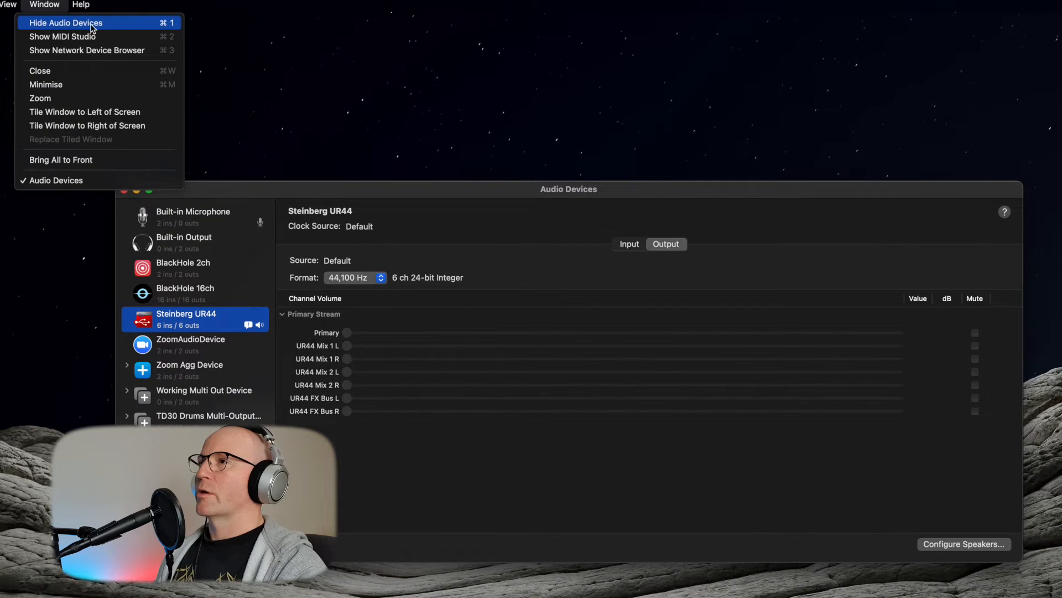
left_click(62, 24)
left_click(44, 4)
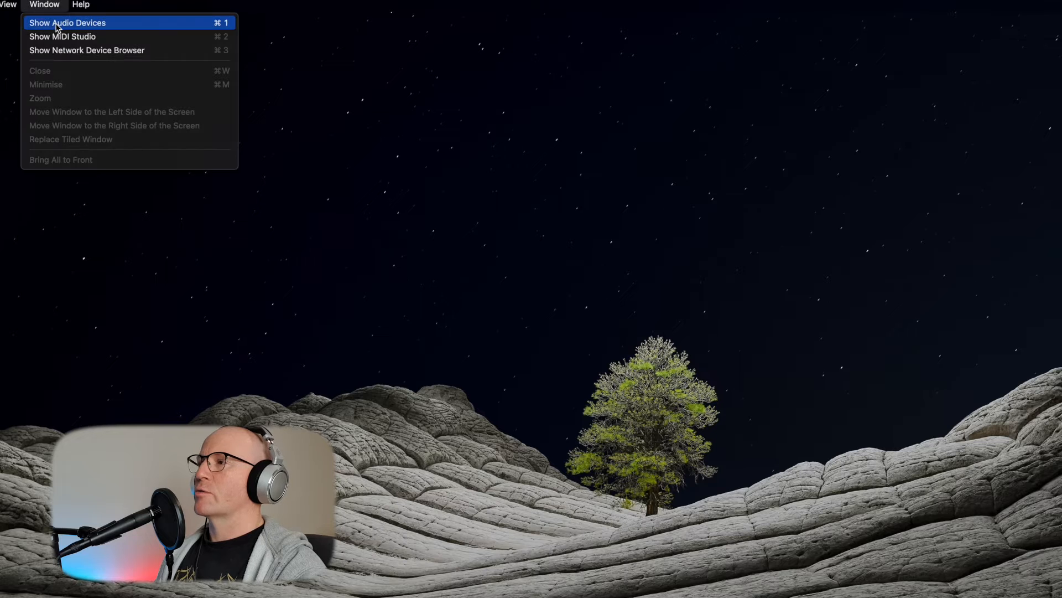
left_click(57, 24)
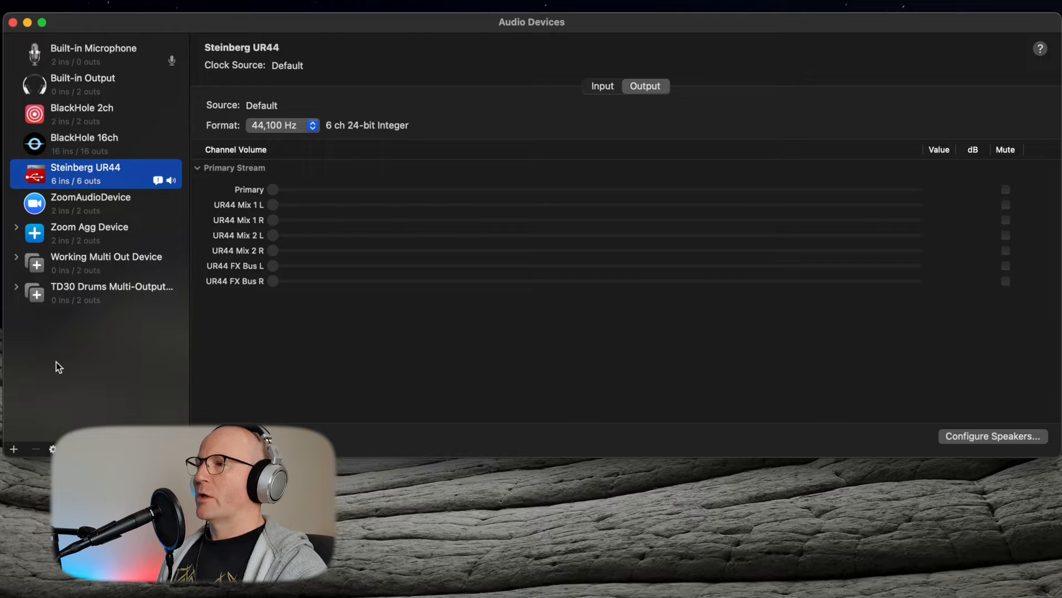
Create a trial multi-output device and delete it, review the existing Working Multi Out Device and close the Audio Devices window
left_click(71, 261)
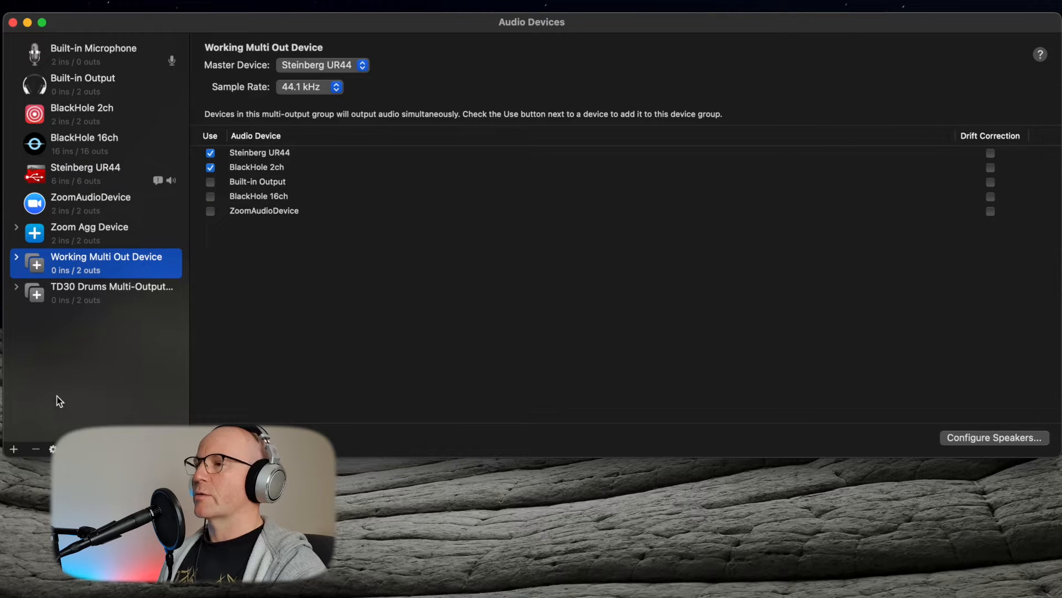
left_click(15, 452)
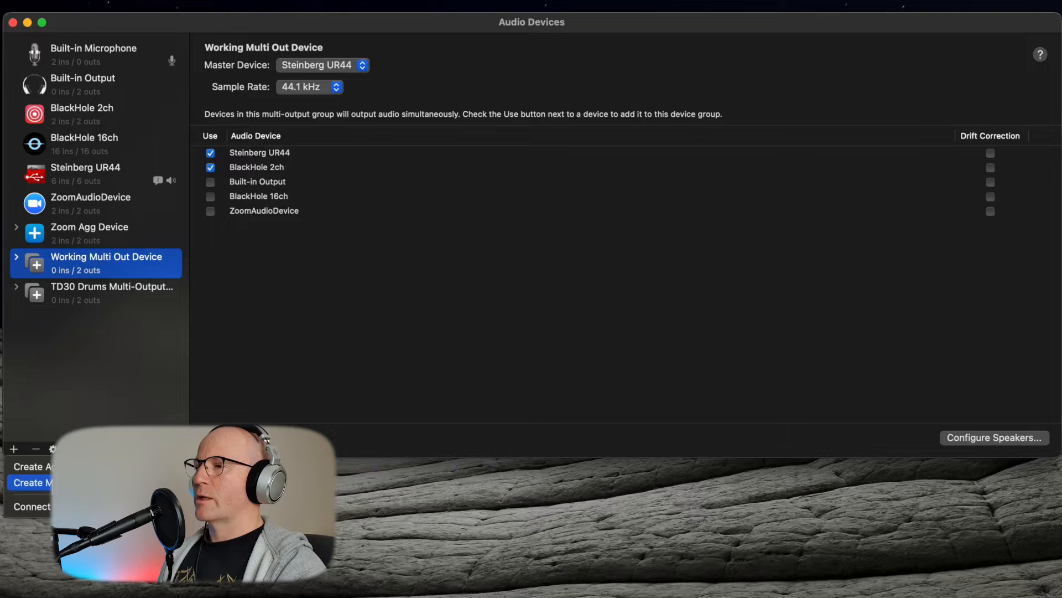
left_click(33, 482)
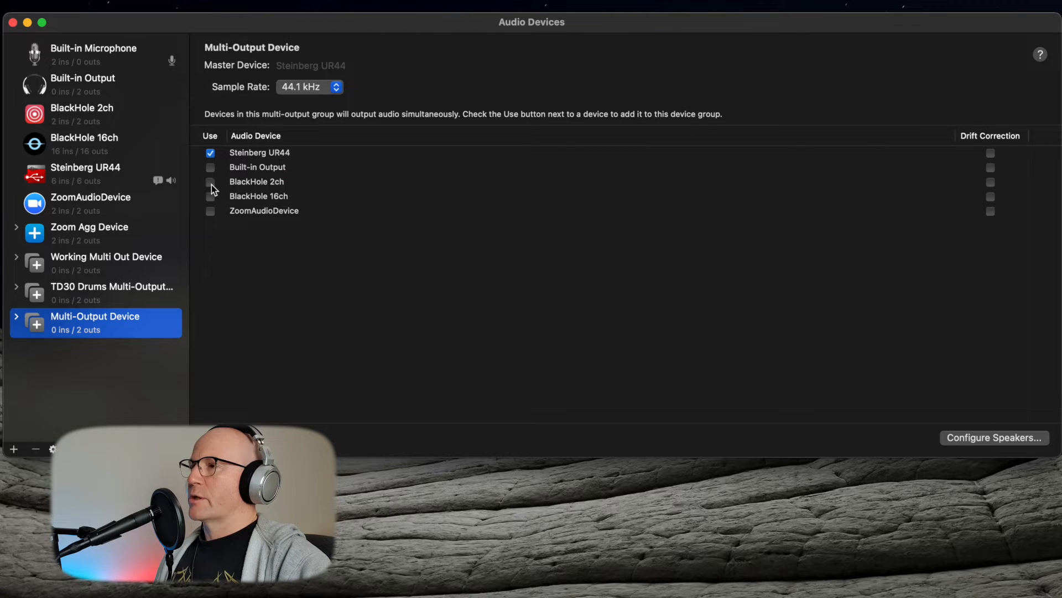
left_click(35, 449)
left_click(92, 268)
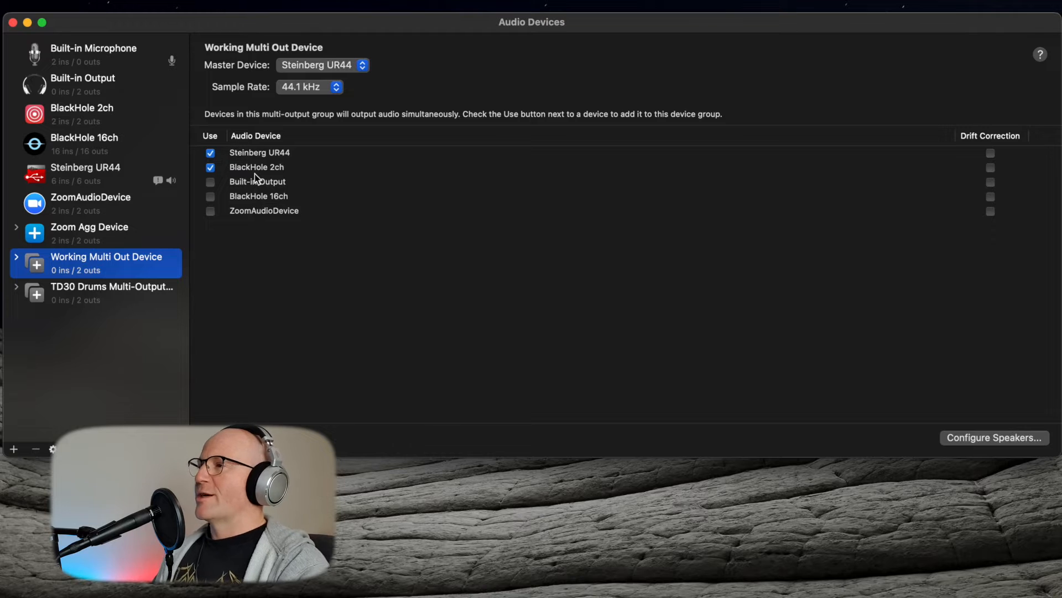
left_click(13, 22)
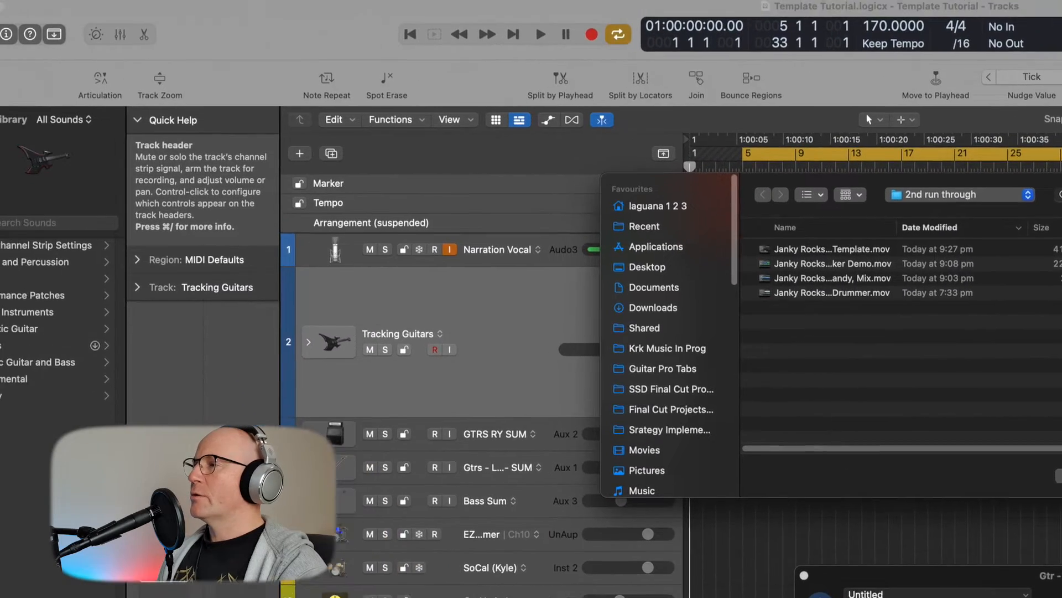
Dismiss the QuickTime file browser, switch to Logic Pro and check the output and input devices in its audio preferences
left_click(1026, 444)
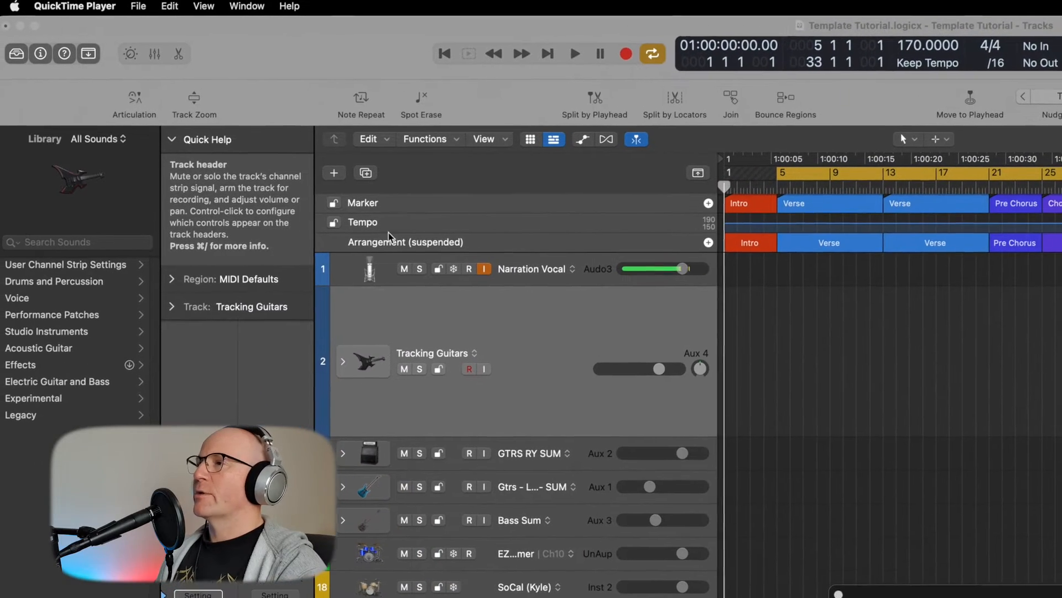
left_click(586, 351)
left_click(65, 10)
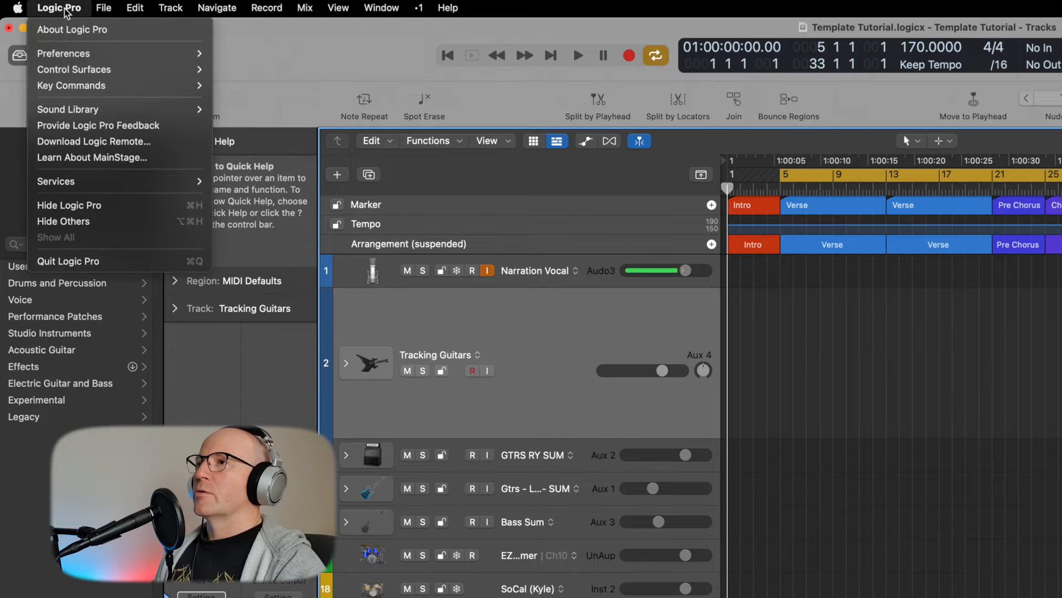
mouse_move(110, 53)
left_click(278, 71)
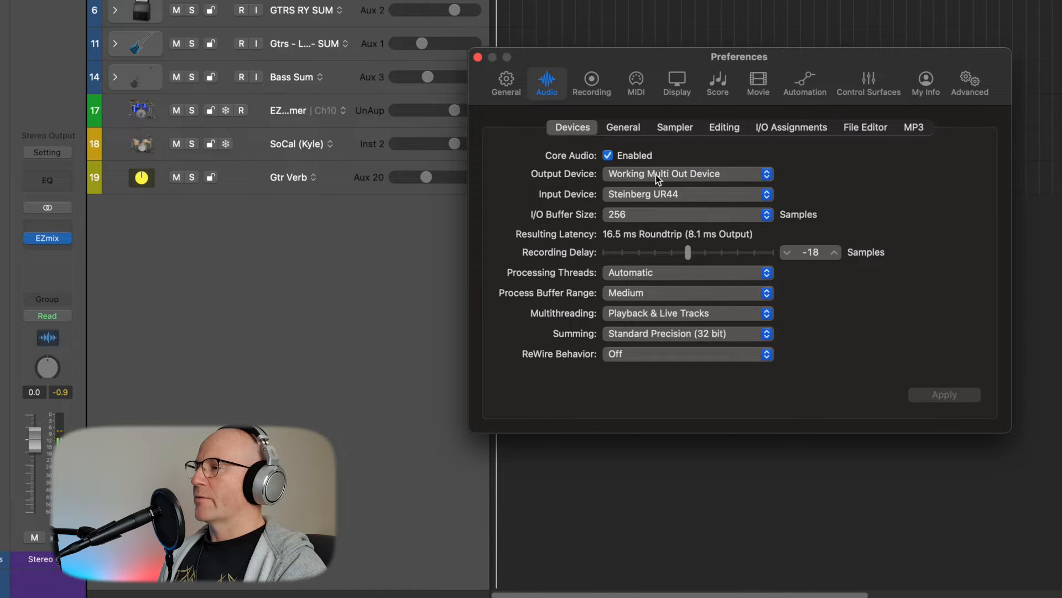
left_click(478, 57)
Switch to QuickTime Player and open a new movie recording
key("super+Tab")
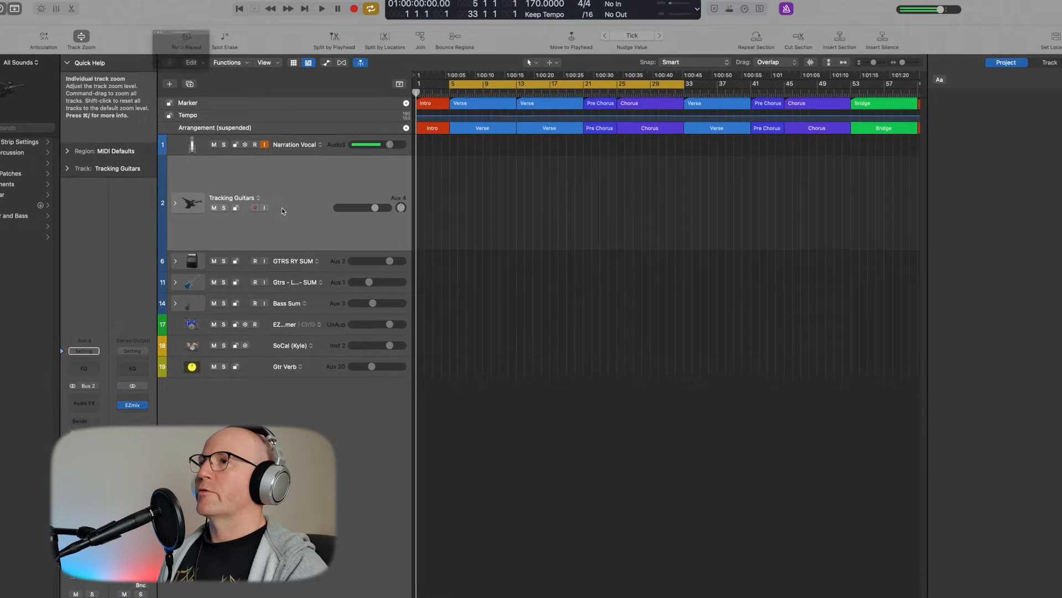
key("alt+super+n")
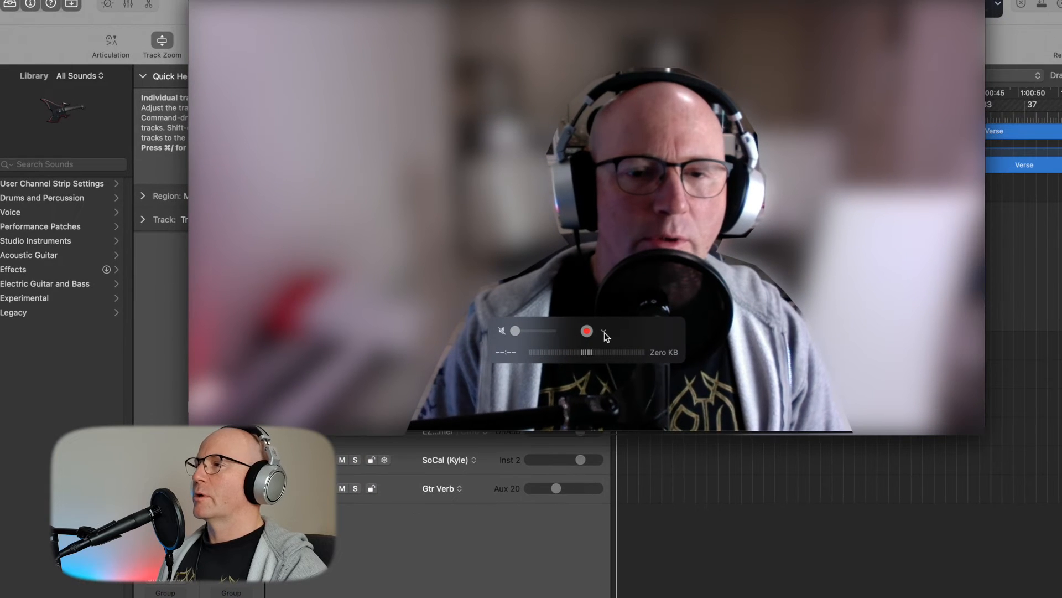
left_click(551, 311)
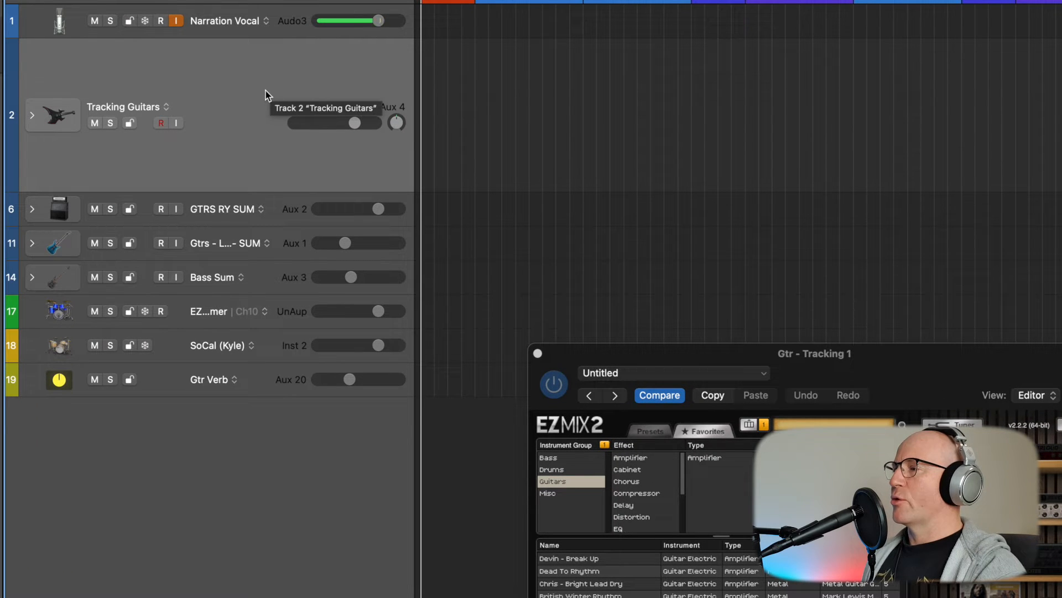
Hide the floating plug-in windows in Logic Pro and move the track selection down to Gtrs - Lead - SUM
key("v")
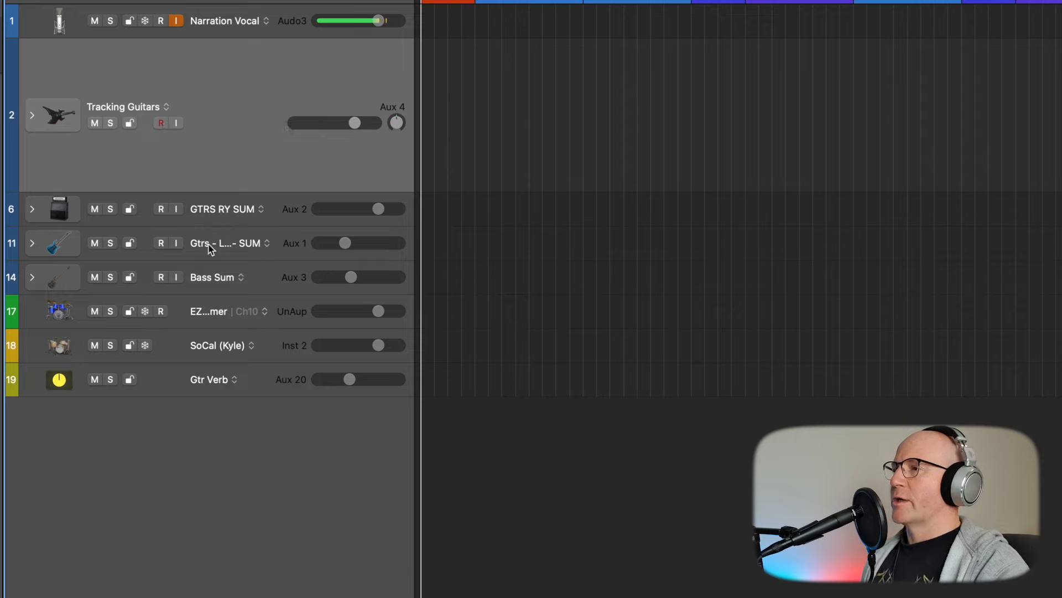
key("Down")
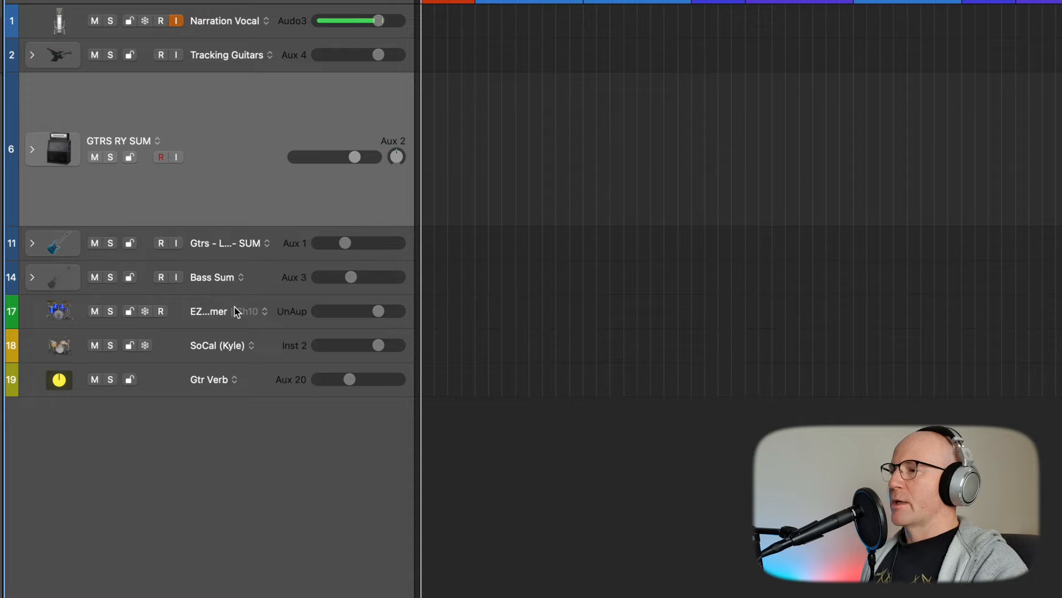
key("Down")
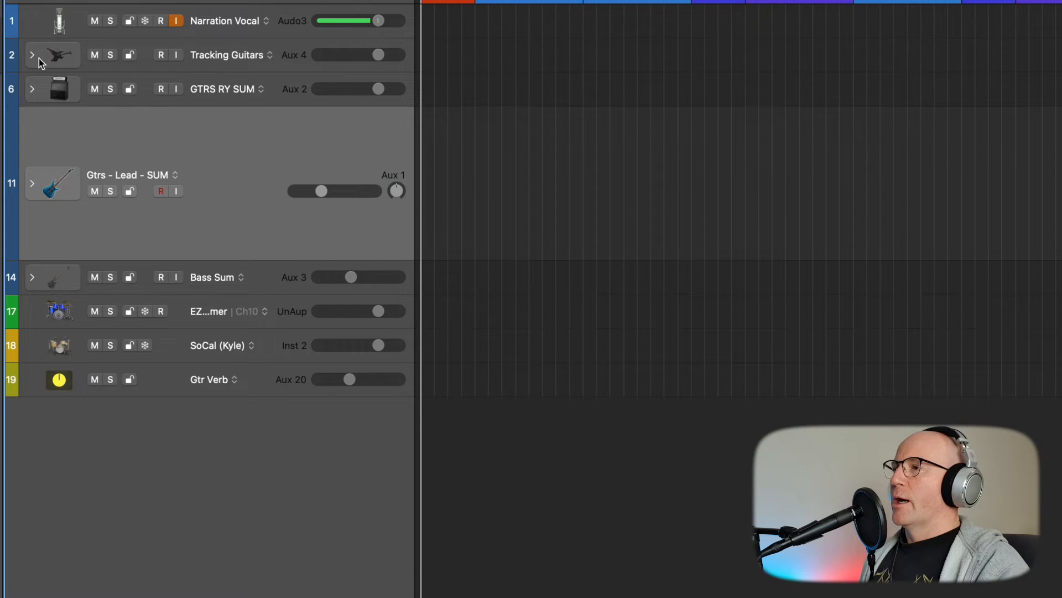
Select the Tracking Guitars track and inspect the tracks inside the Tracking Guitars and GTRS RY SUM stacks, collapsing each again
left_click(226, 64)
left_click(31, 115)
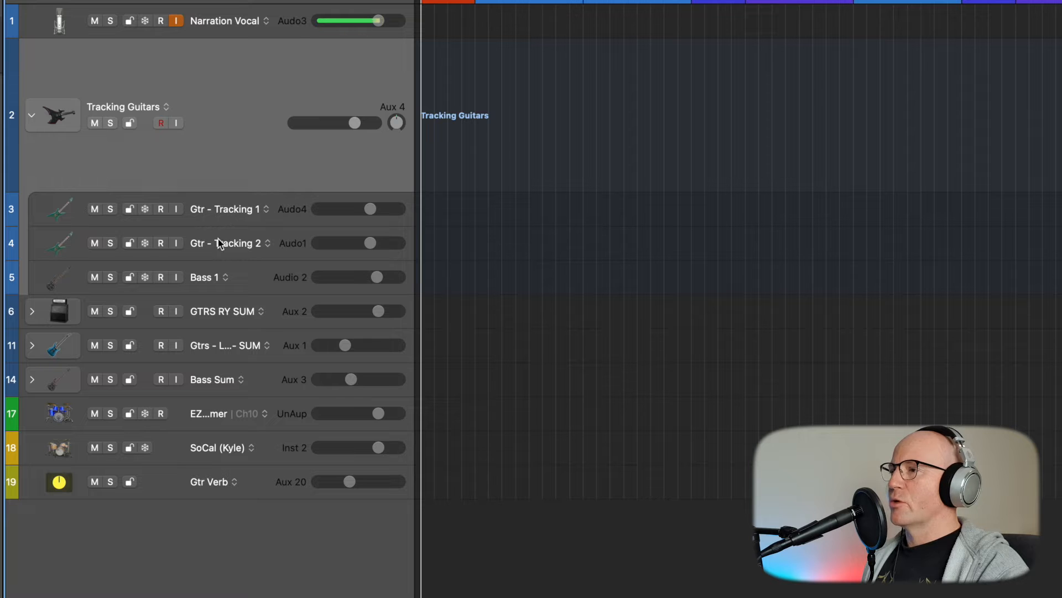
left_click(32, 115)
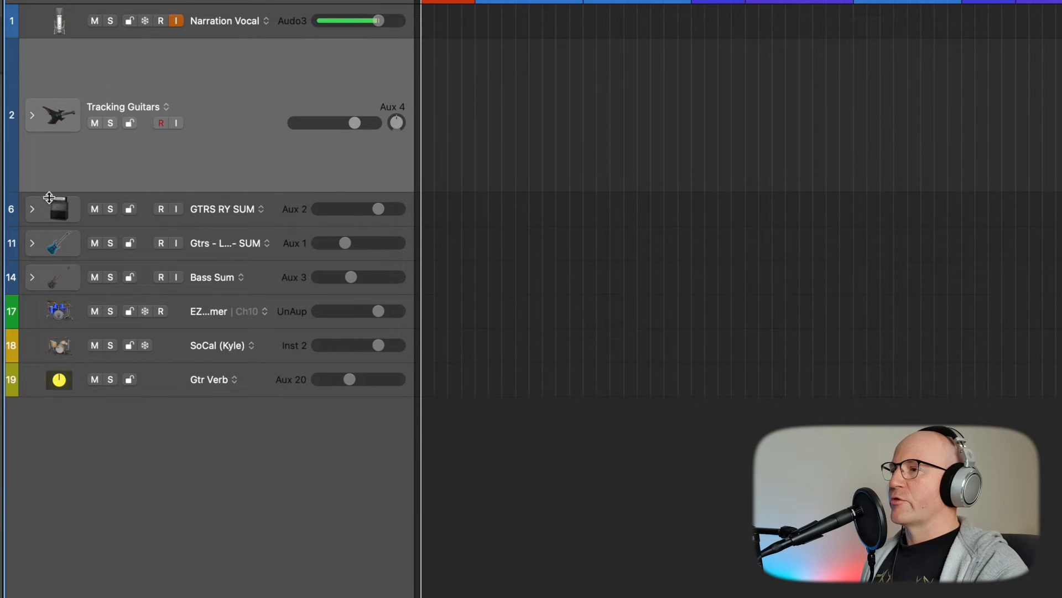
left_click(32, 211)
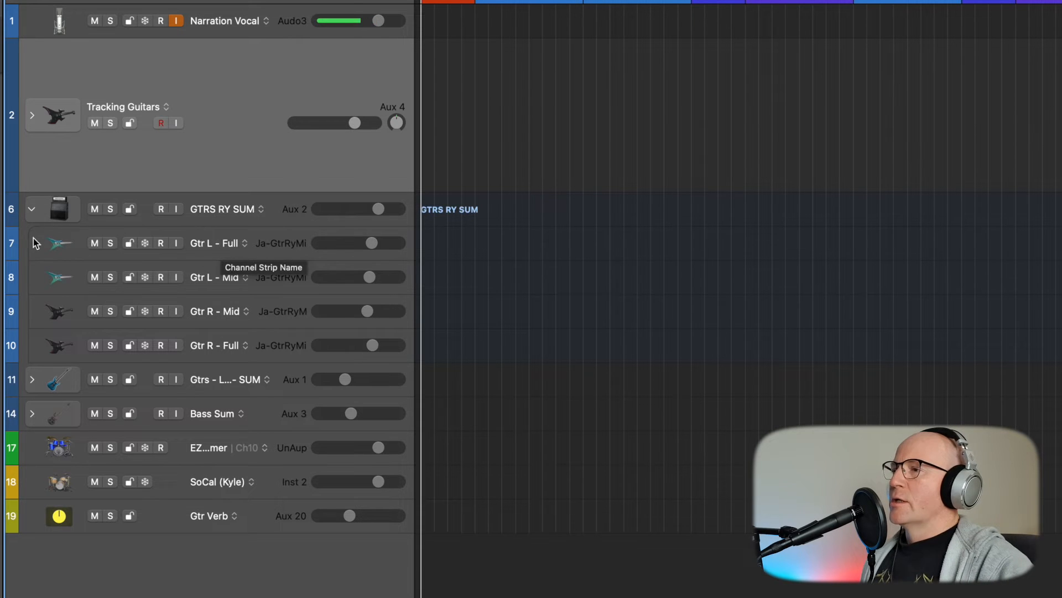
left_click(33, 209)
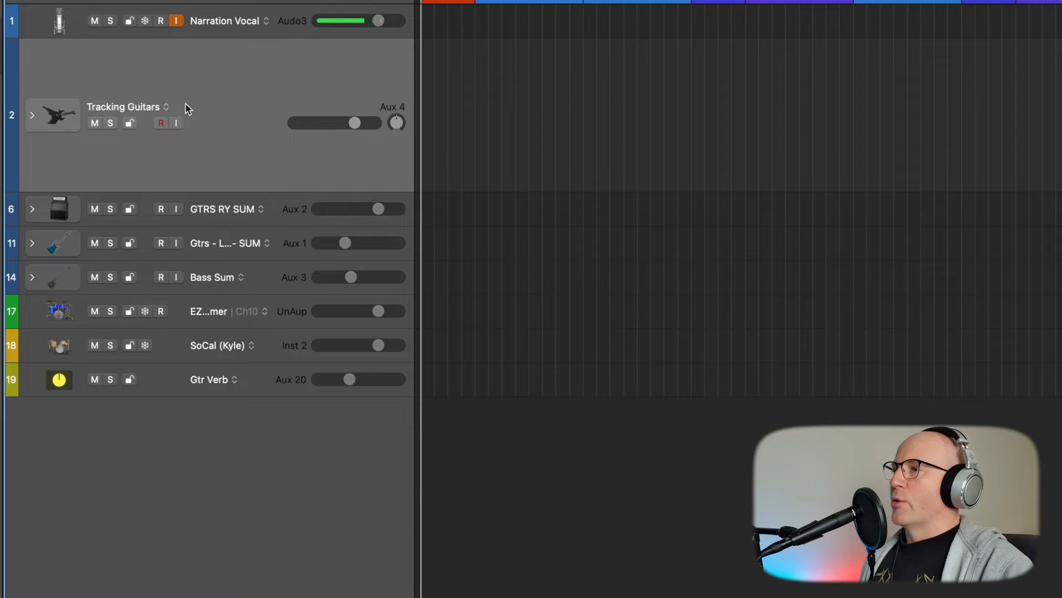
Inspect the tracks inside the Tracking Guitars and Bass Sum stacks, leaving both collapsed
left_click(163, 122)
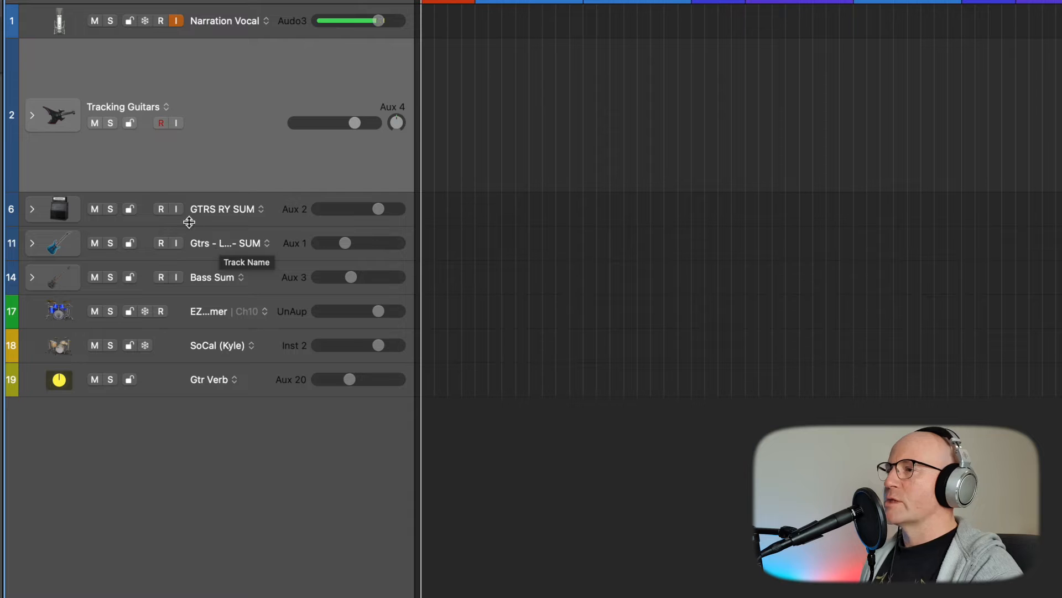
left_click(32, 115)
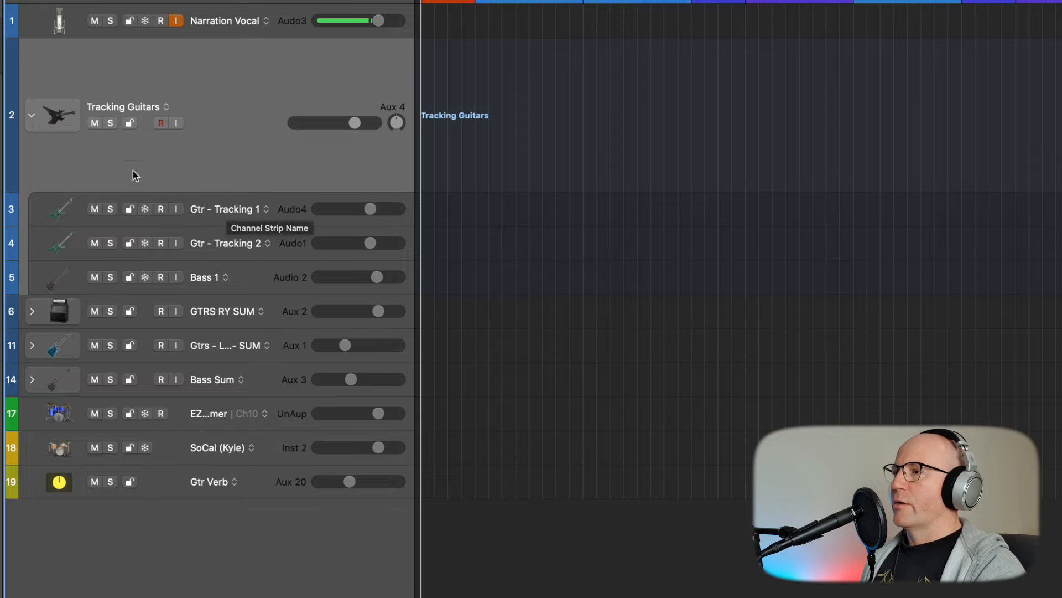
left_click(32, 115)
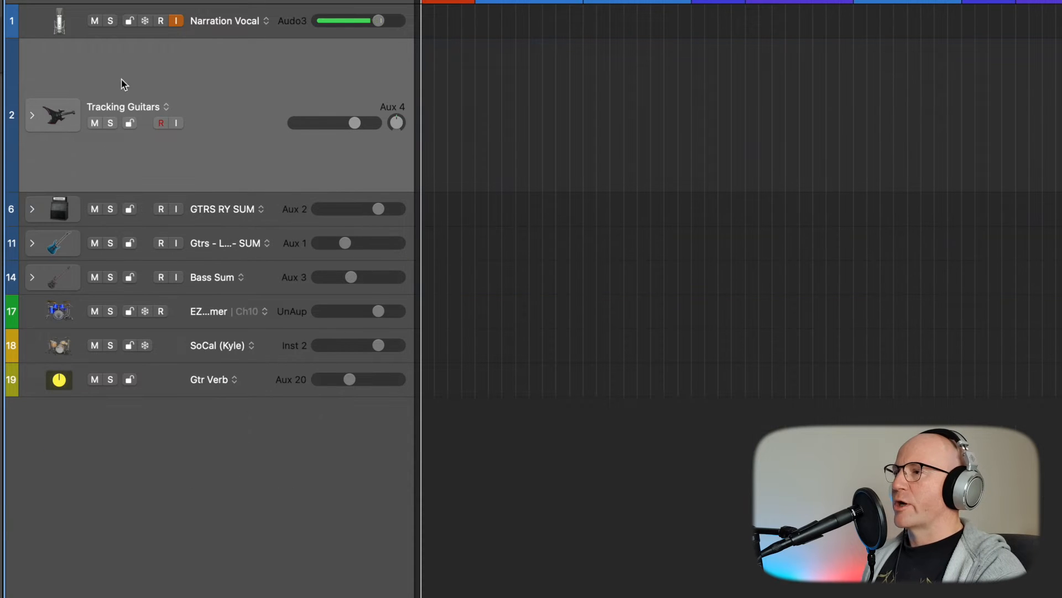
left_click(32, 279)
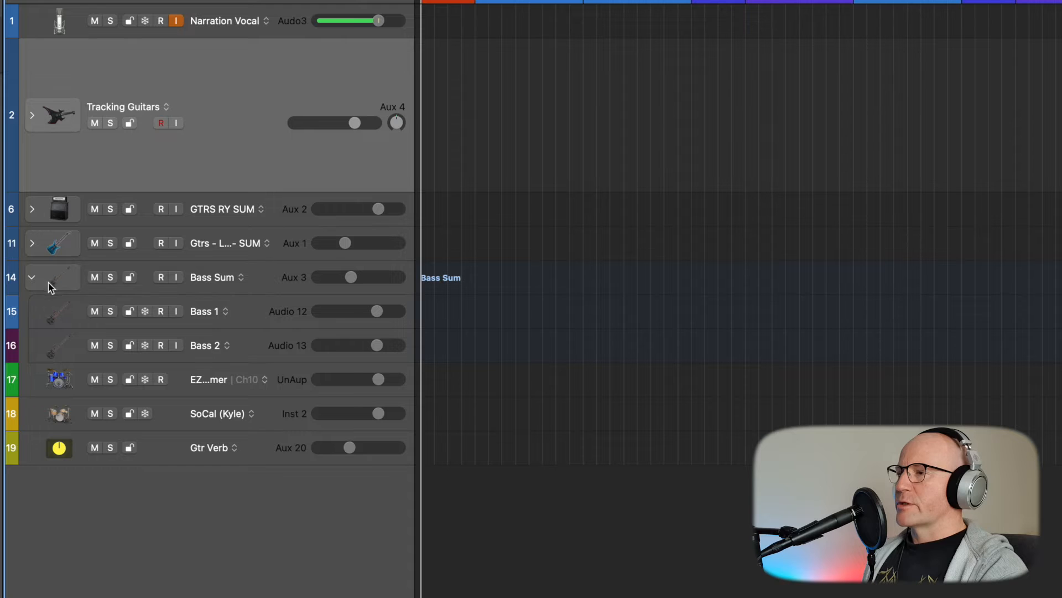
left_click(33, 279)
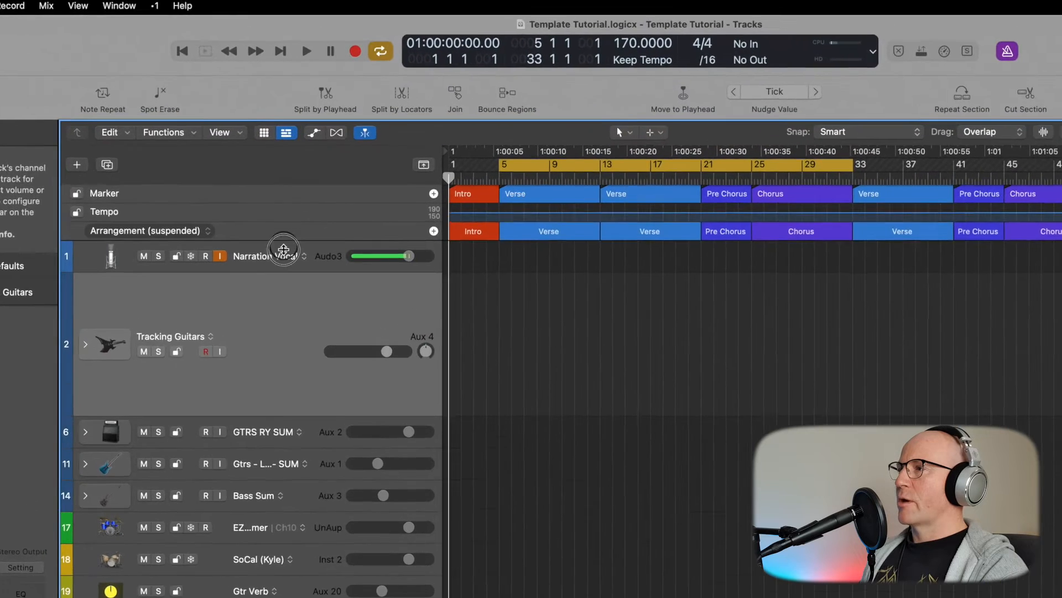
Increase the height of the Marker, Tempo and Arrangement global tracks and view the Marker track's options without applying one
left_click_drag(284, 249, 282, 321)
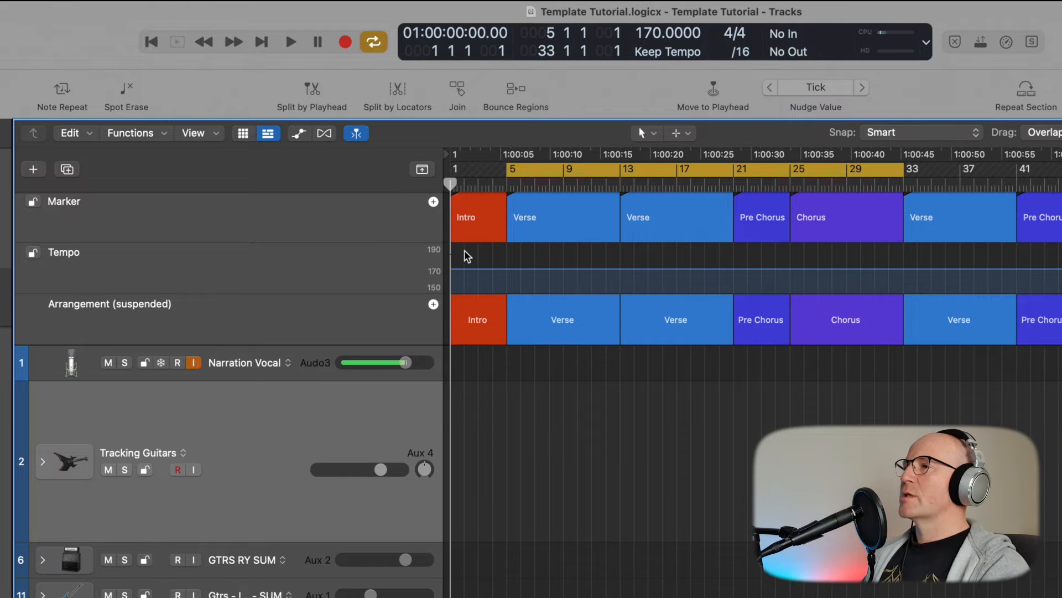
left_click(90, 203)
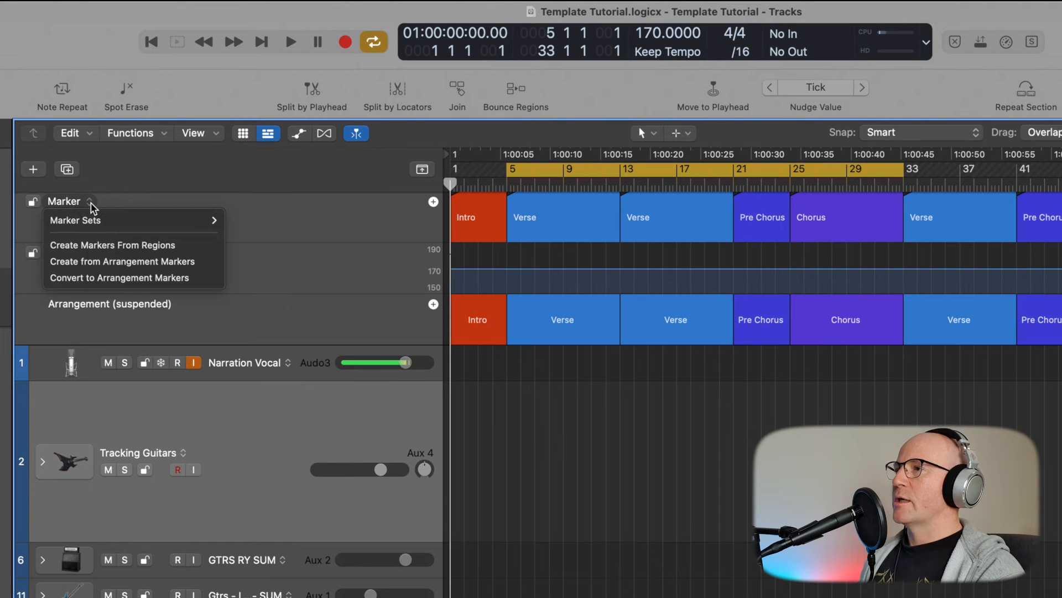
left_click(335, 235)
Delete the two Verse, the Pre Chorus and the Chorus markers between bars 5 and 33 from the Marker track
left_click(479, 216)
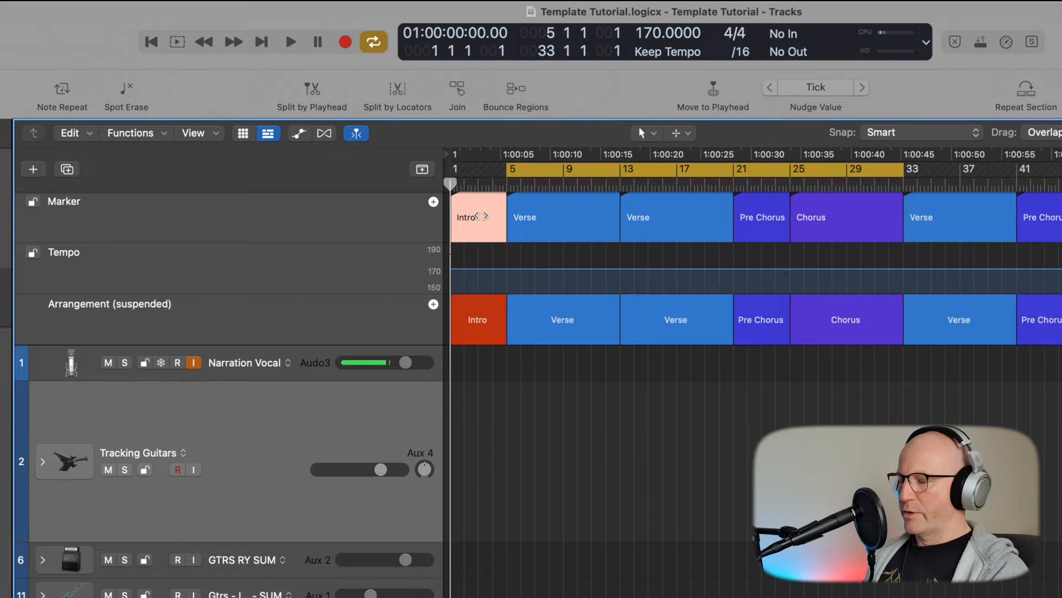
key("super+a")
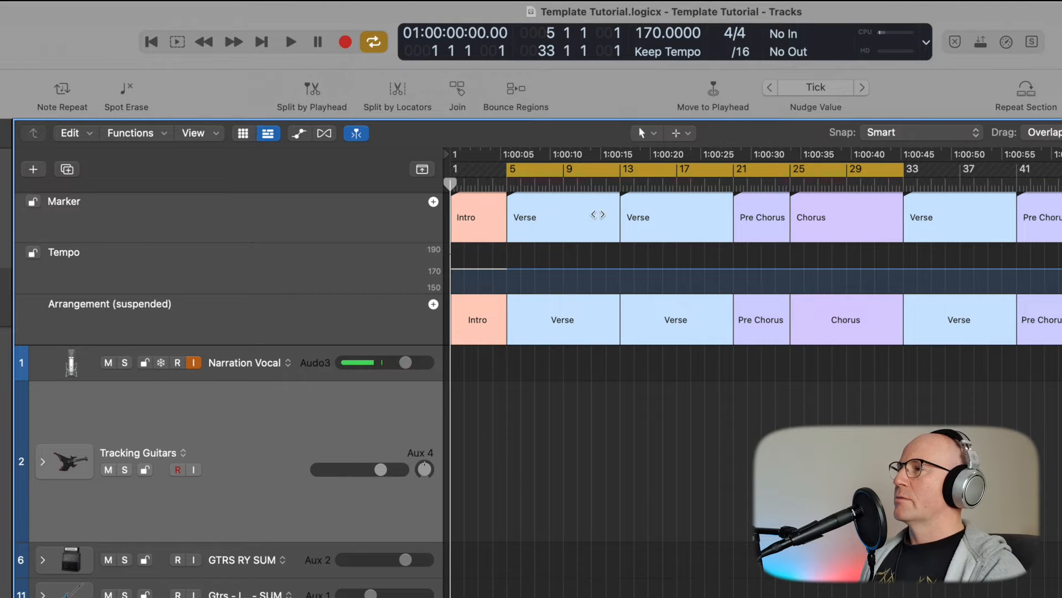
left_click(409, 232)
left_click(409, 222)
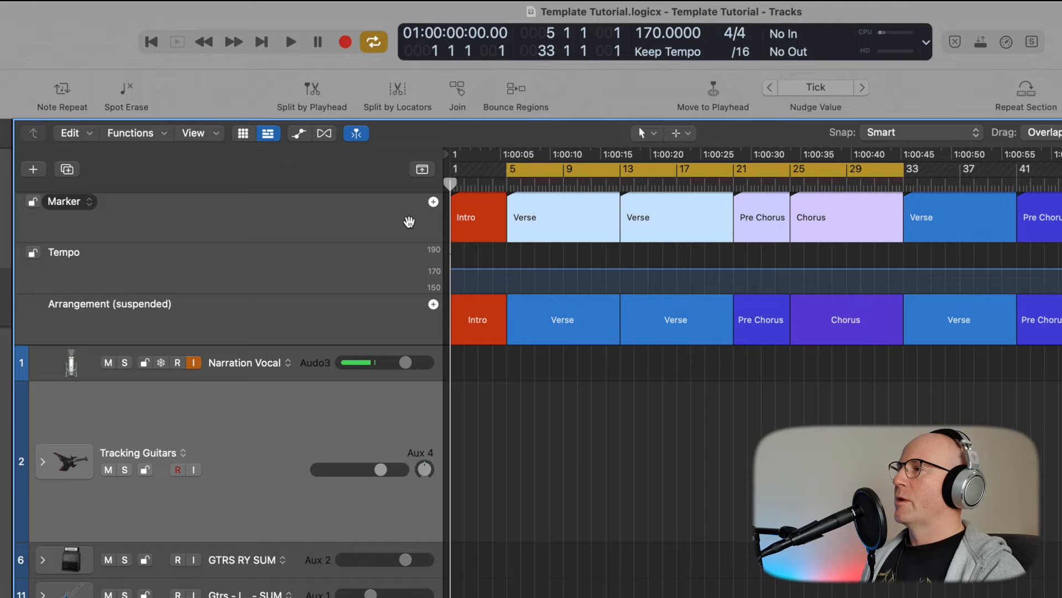
key("Delete")
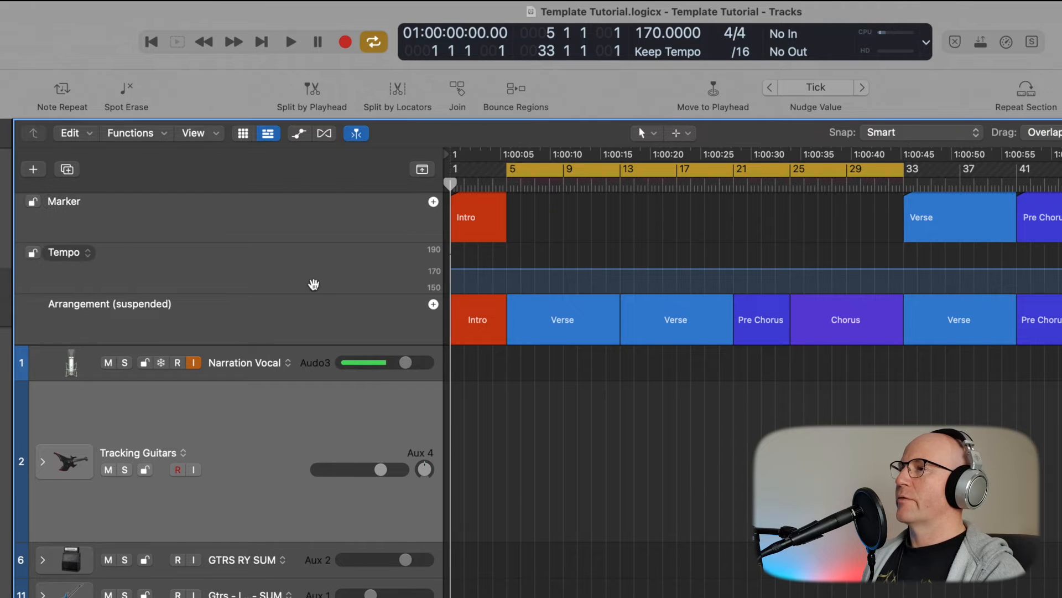
Create the markers from the arrangement markers and set the cycle range to the first Verse section, bars 5 to 13
left_click(90, 203)
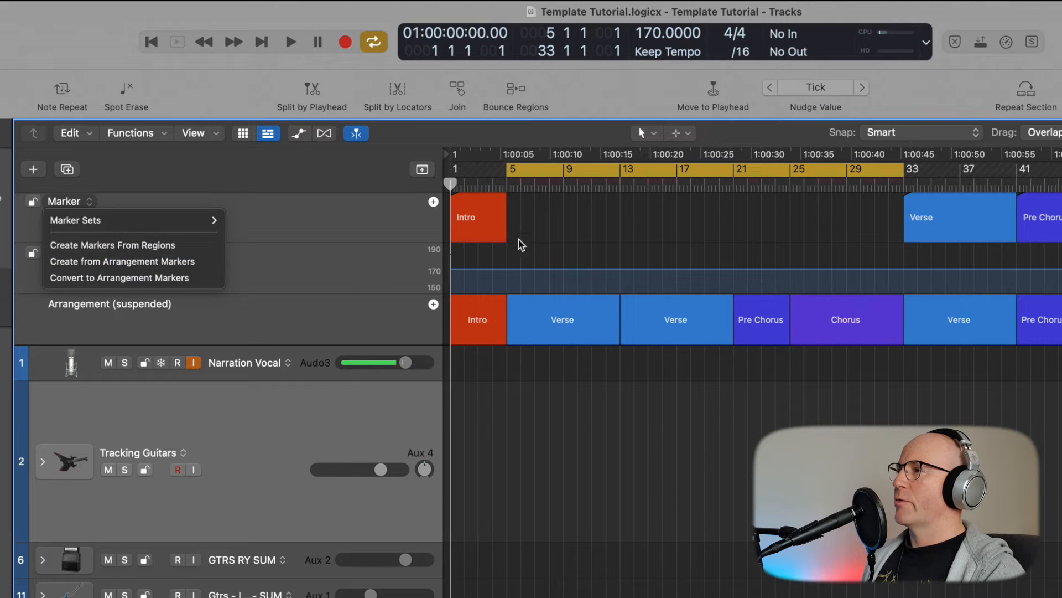
left_click(154, 270)
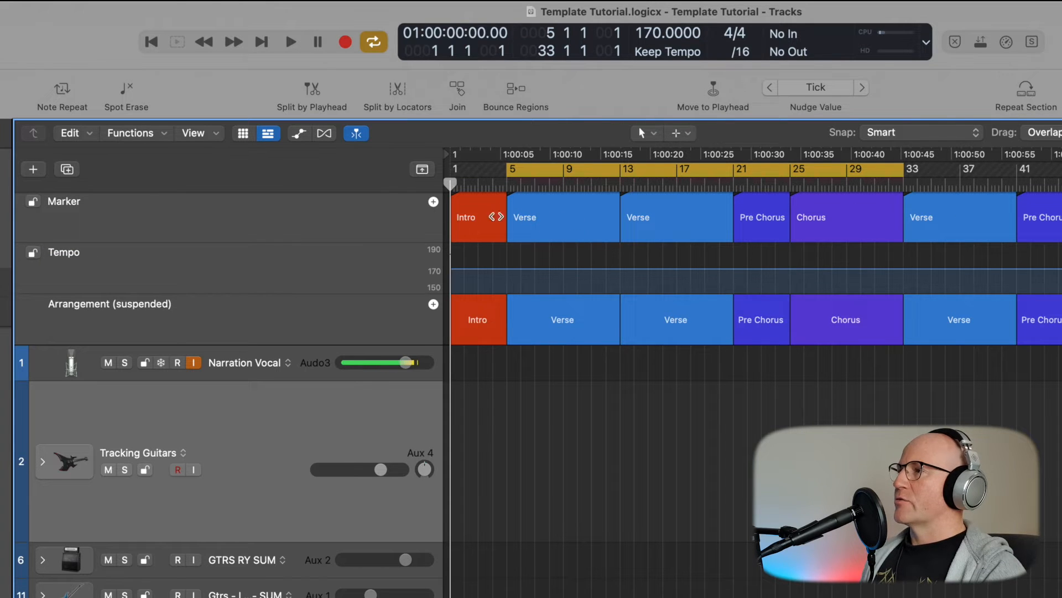
left_click(585, 215)
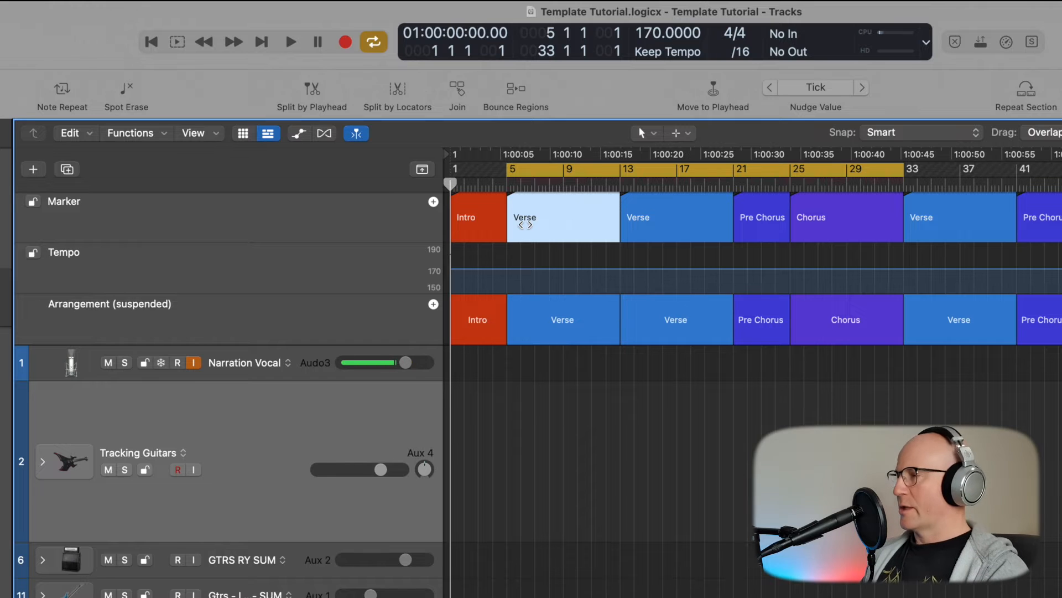
left_click(580, 307)
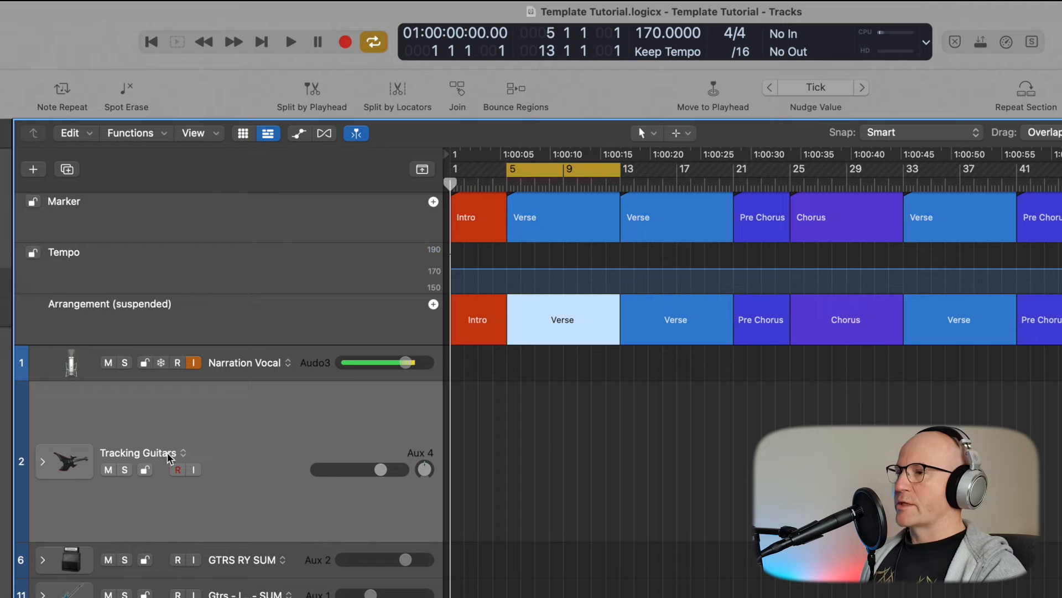
left_click(309, 269)
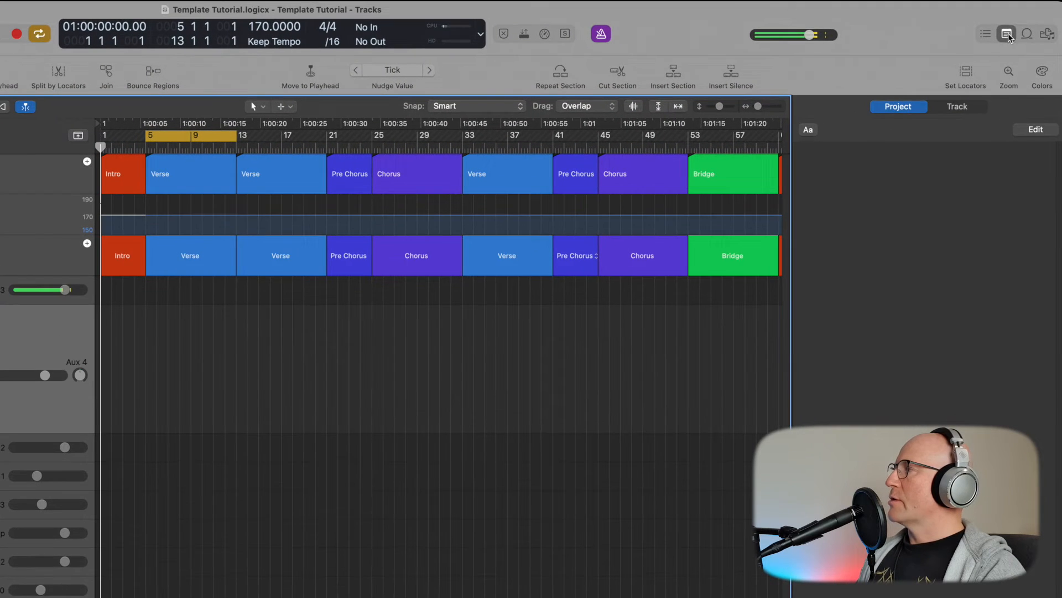
Hide and reopen the project notes to view them, and close them again
left_click(1008, 35)
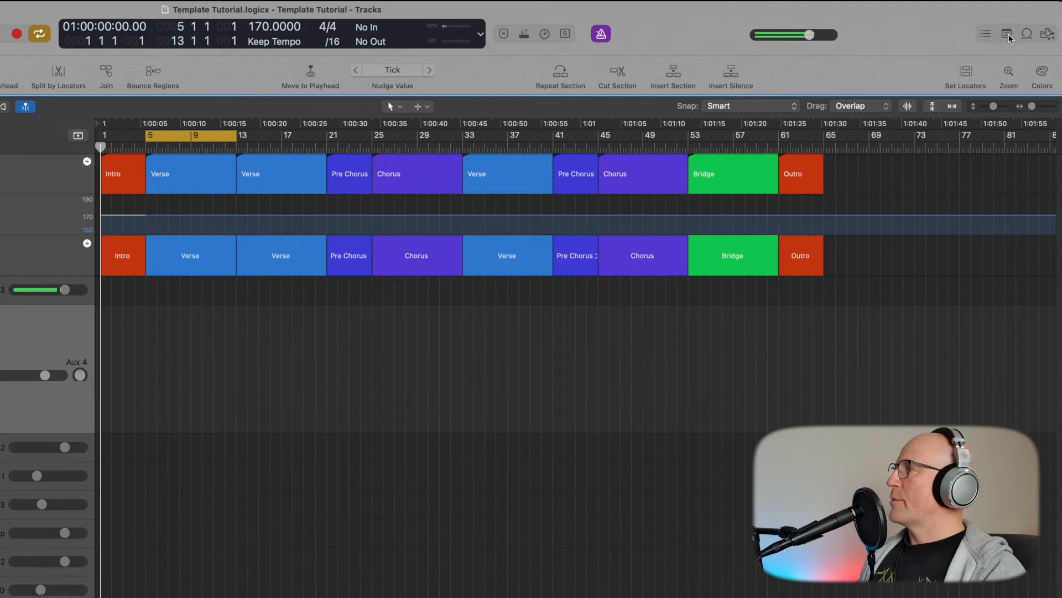
left_click(1008, 35)
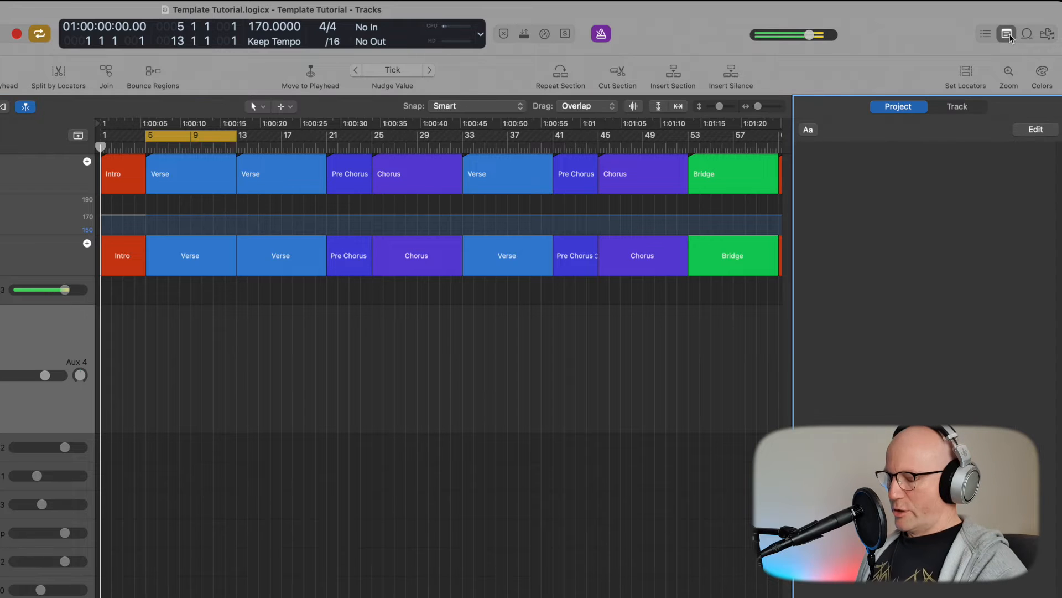
key("alt+super+p")
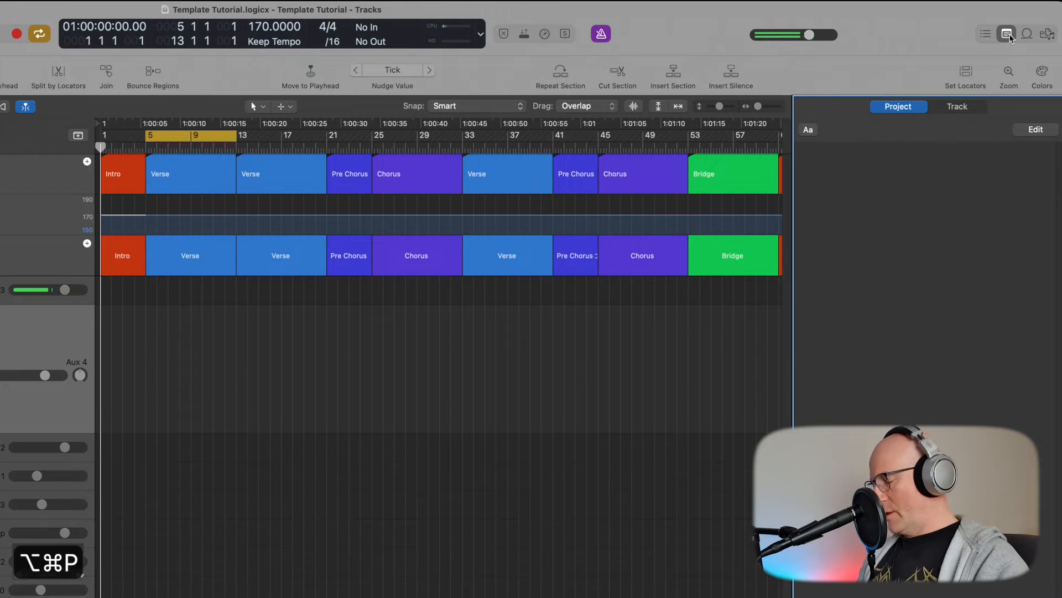
left_click(1007, 35)
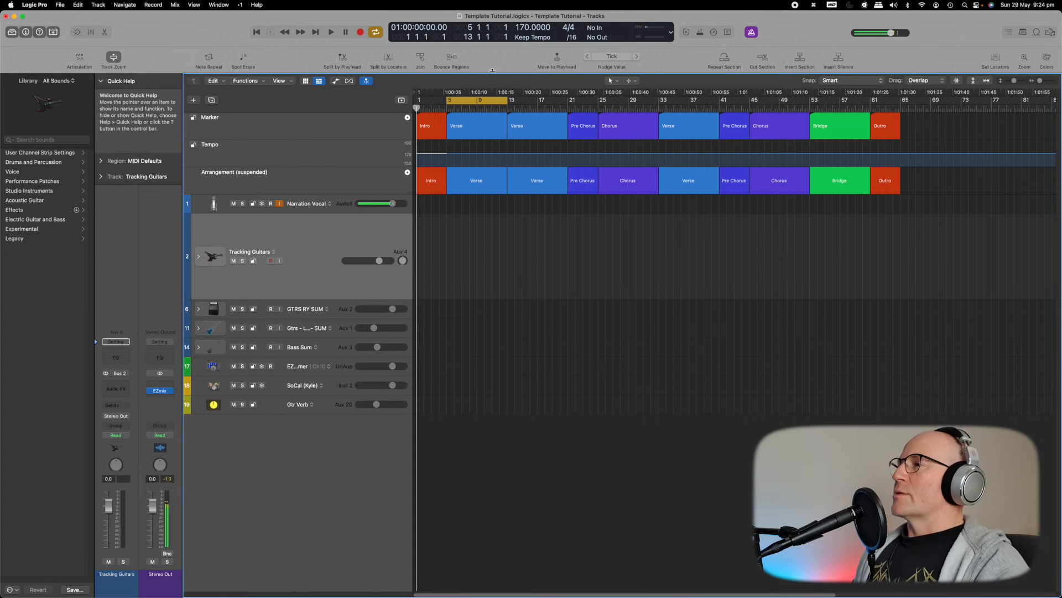
Collapse the toolbar above the tracks area and expand it again
left_click_drag(493, 70, 493, 44)
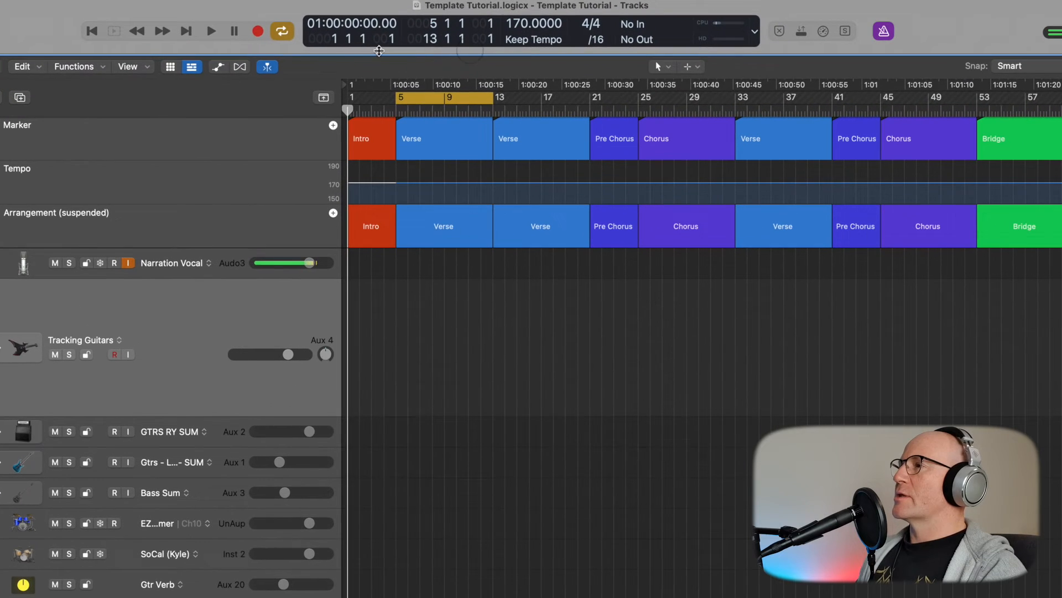
left_click(482, 55)
left_click_drag(482, 54, 480, 108)
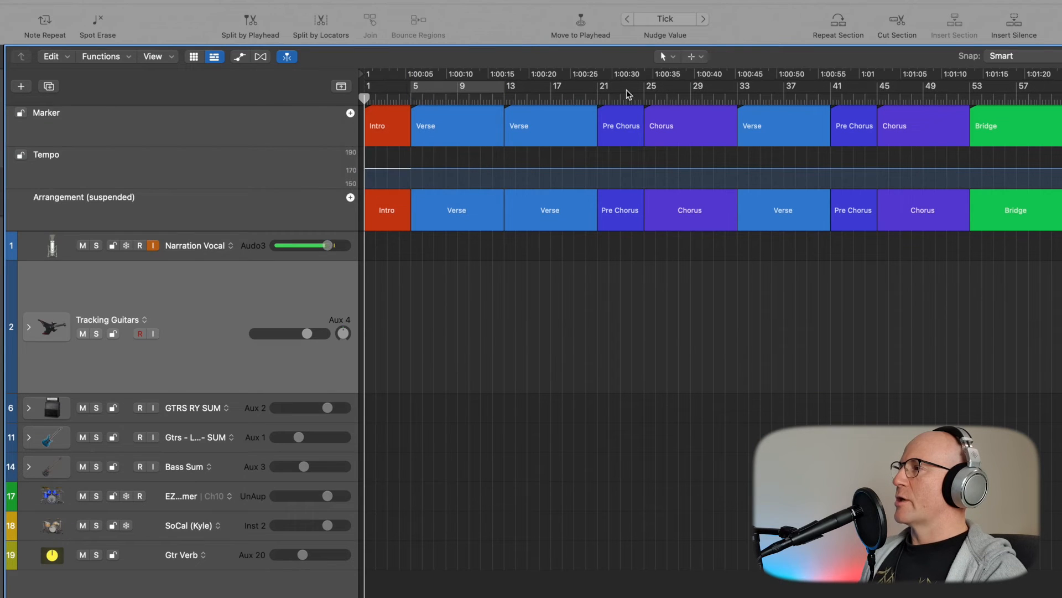
Set the cycle range to the Verse section at bars 33 to 41 and repeat that section
left_click_drag(603, 91, 644, 92)
left_click(621, 118)
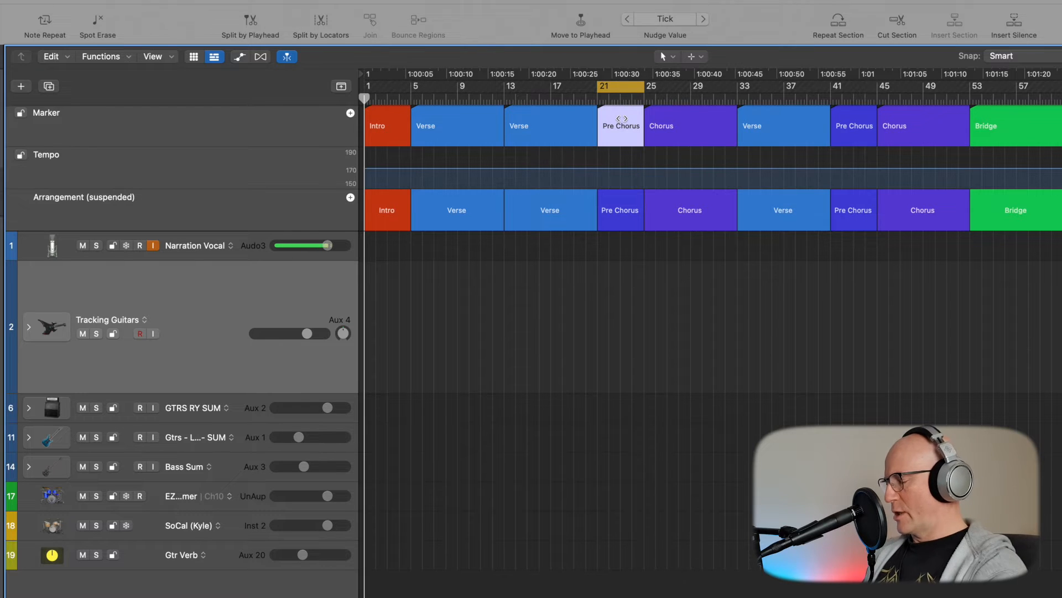
left_click(766, 114)
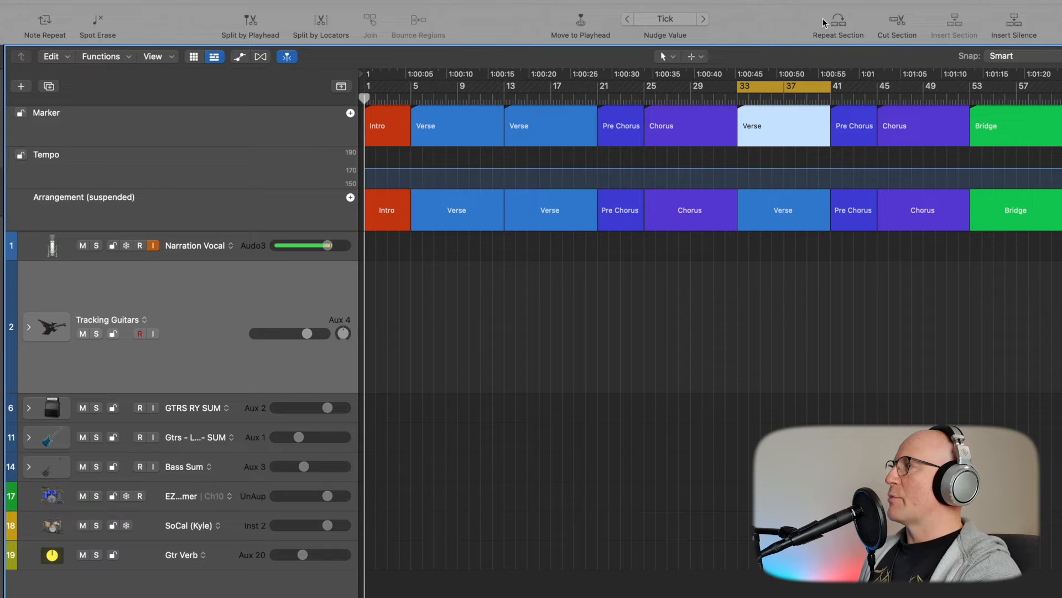
left_click(839, 25)
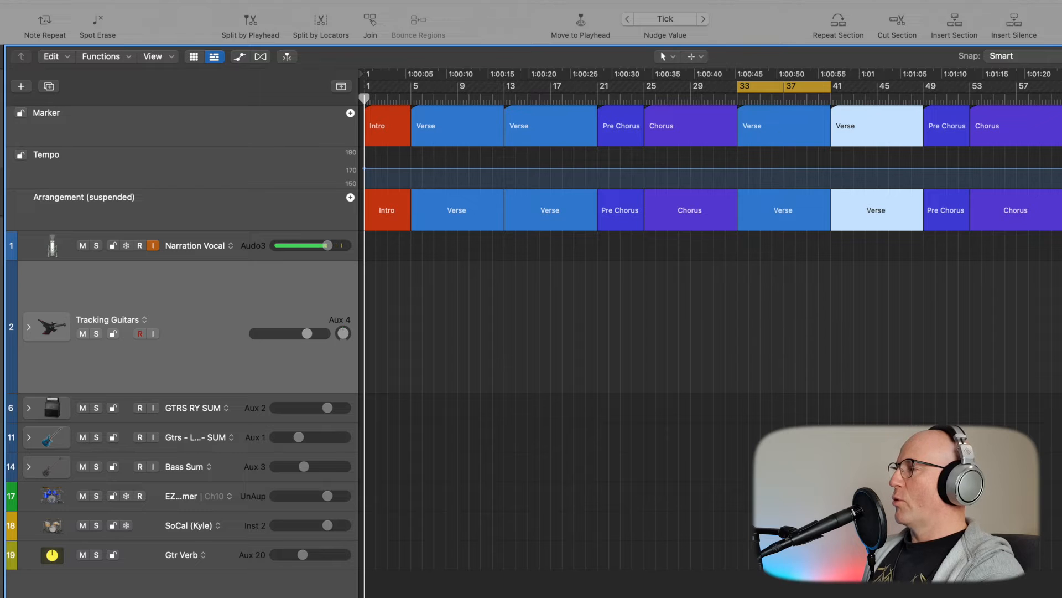
Move the Verse section from bars 33 to 41 to bar 1 and cut the Chorus section at bars 33 to 41
left_click(897, 25)
left_click(955, 25)
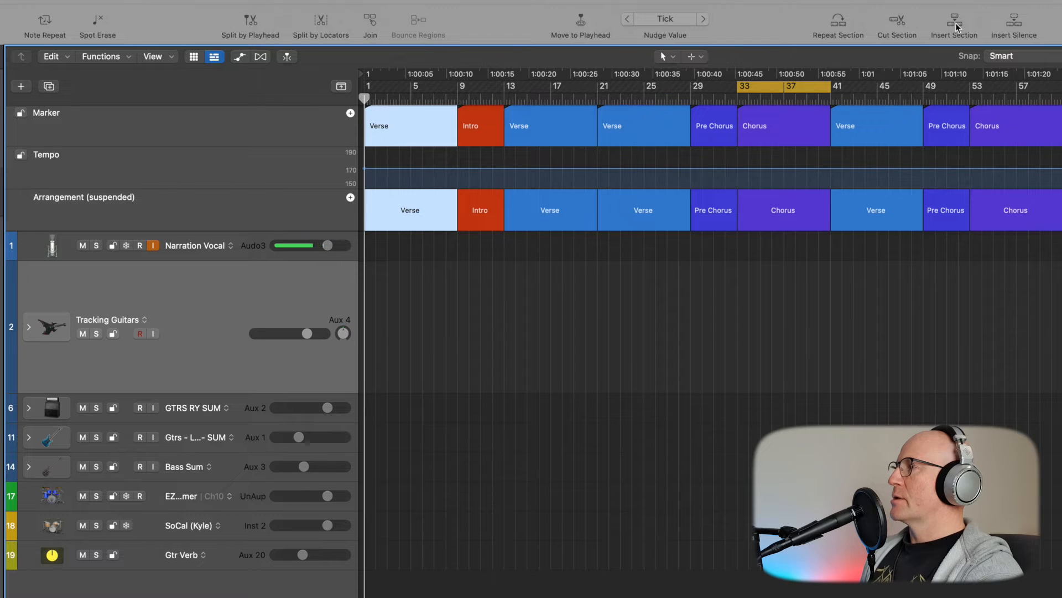
left_click(897, 25)
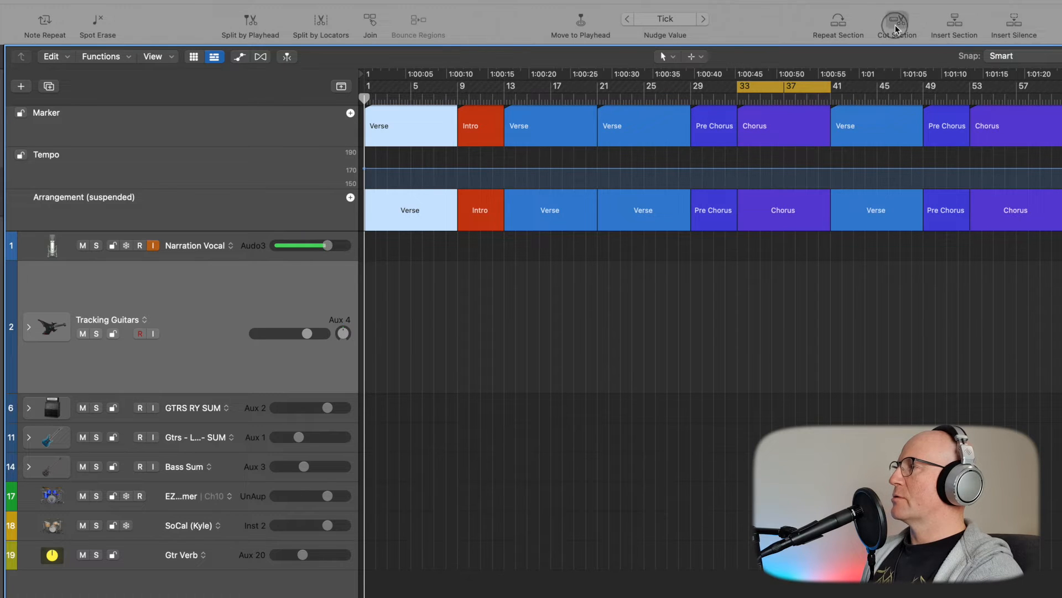
Try inserting silence twice over the cycle range at bar 33 and undo both insertions
left_click(1013, 25)
left_click(1013, 25)
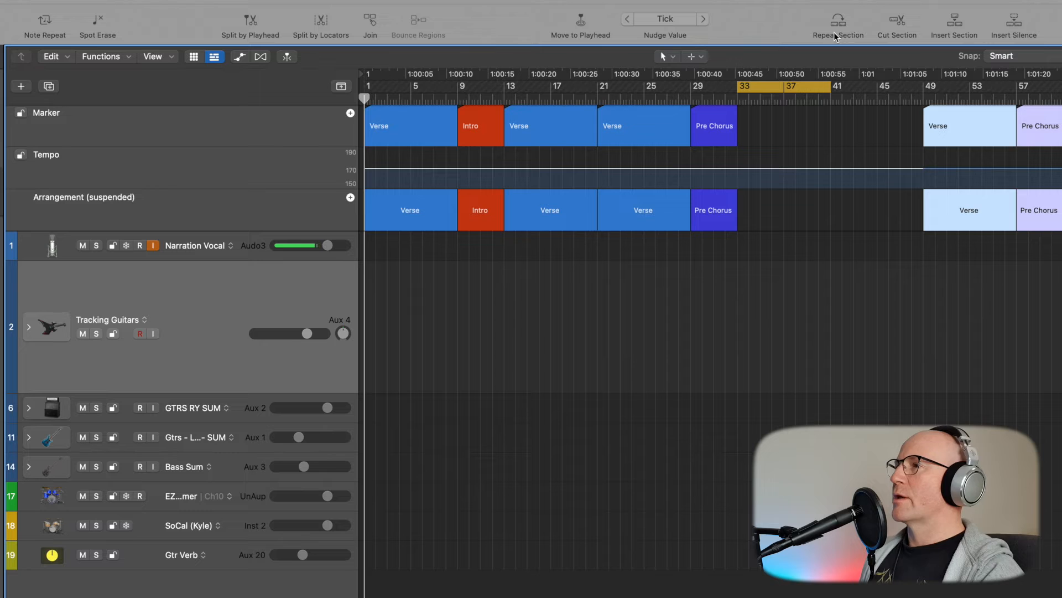
key("super+z")
key("super+z")
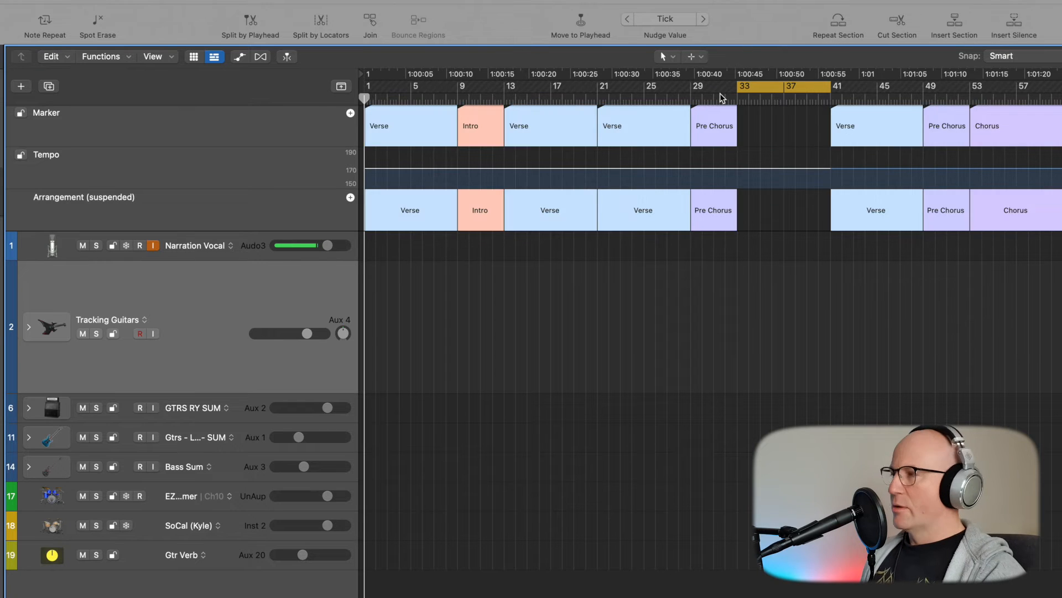
key("super+a")
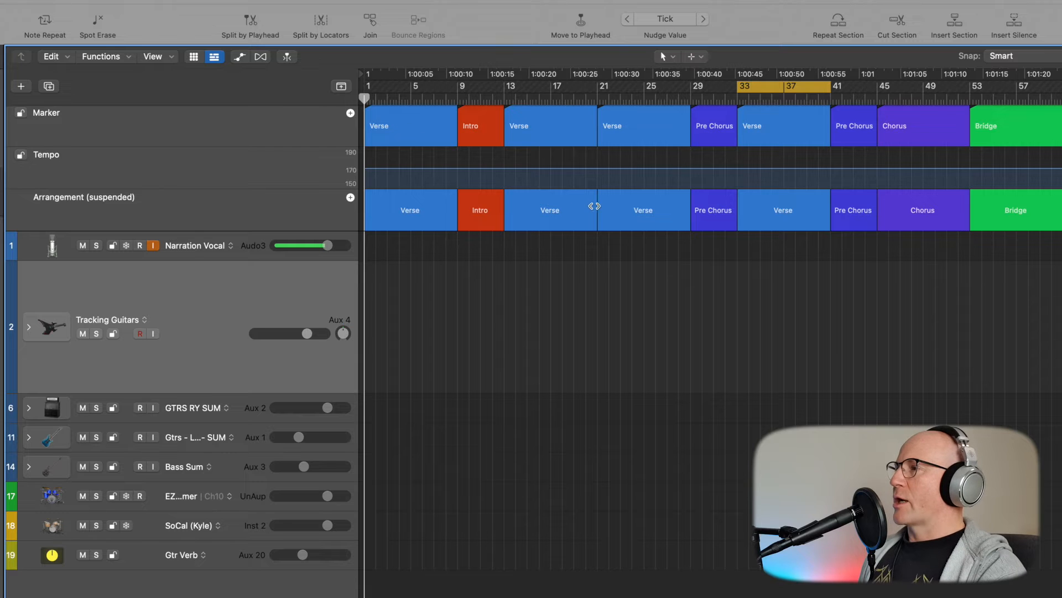
Select the EZDrummer track, show its plug-in window to view the Song Creator grooves against the arrangement, and close the window
left_click(145, 533)
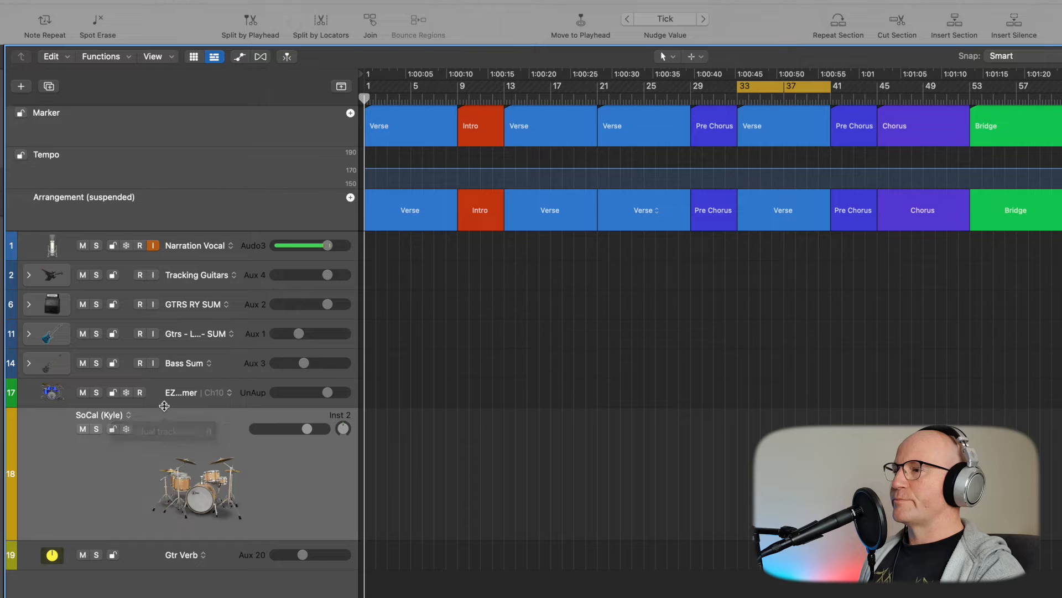
left_click(164, 404)
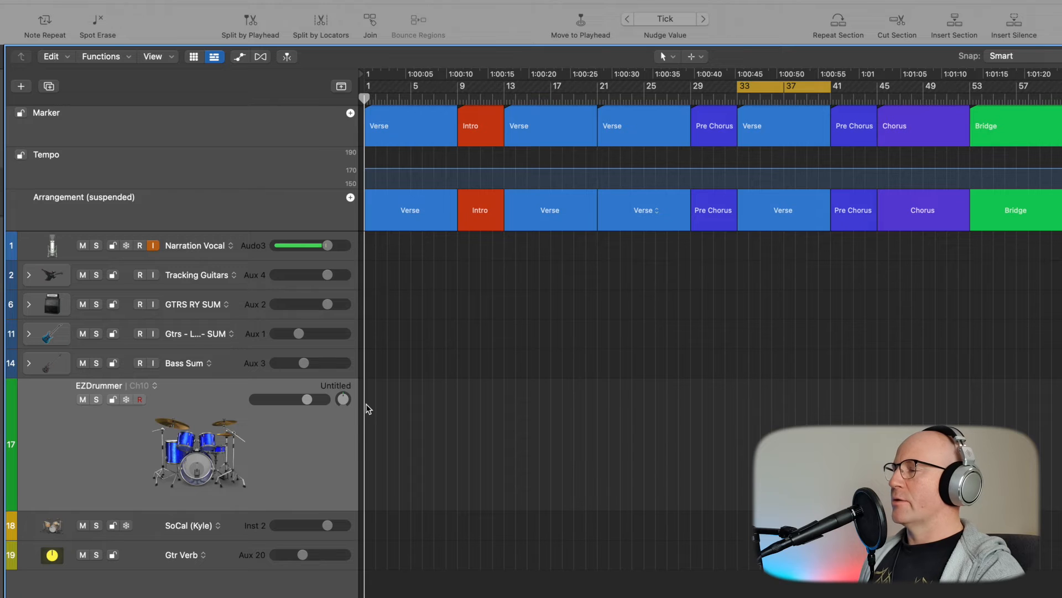
key("v")
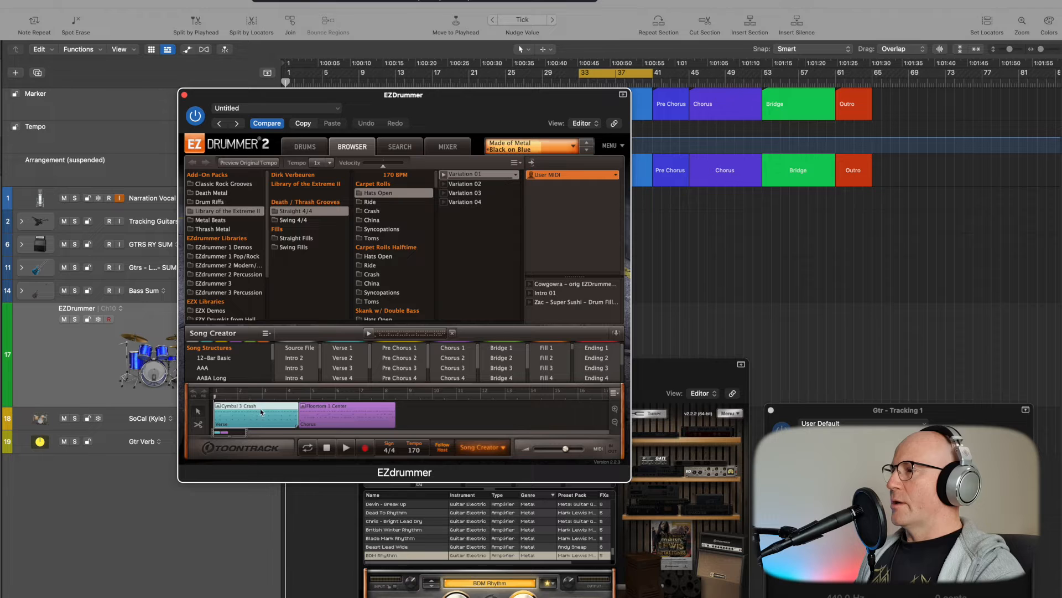
left_click_drag(504, 103, 491, 216)
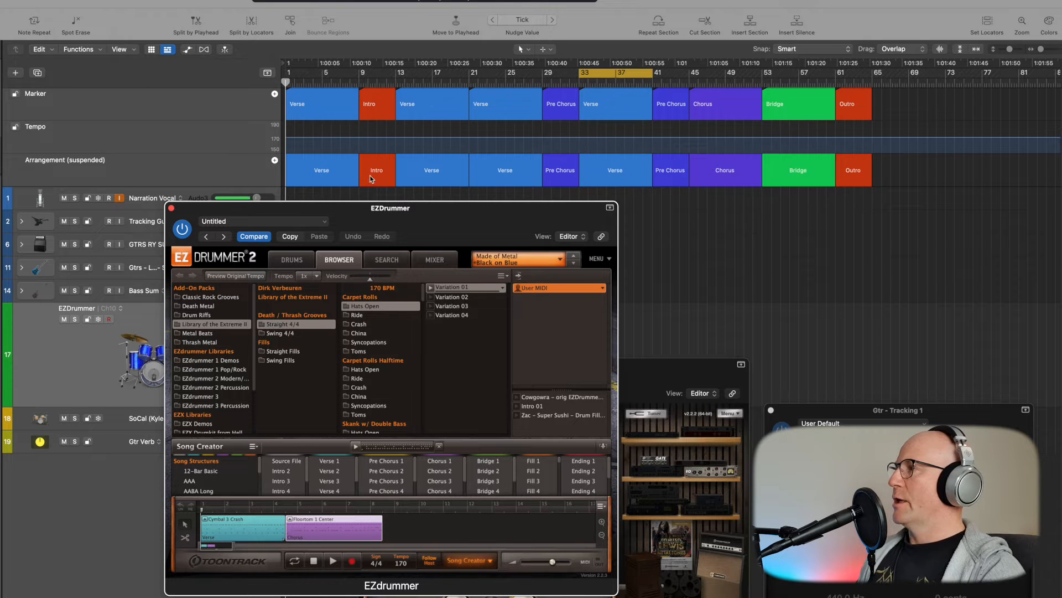
left_click(171, 209)
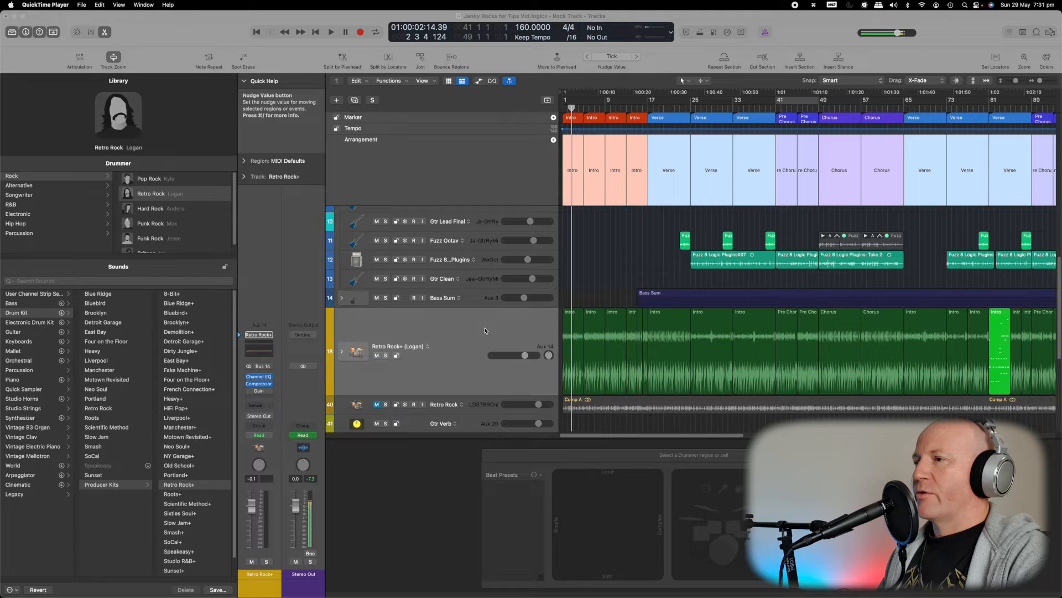
Select the first Intro region on the Retro Rock+ (Logan) track in Logic Pro and examine its Drummer settings and neighbouring regions
mouse_move(122, 120)
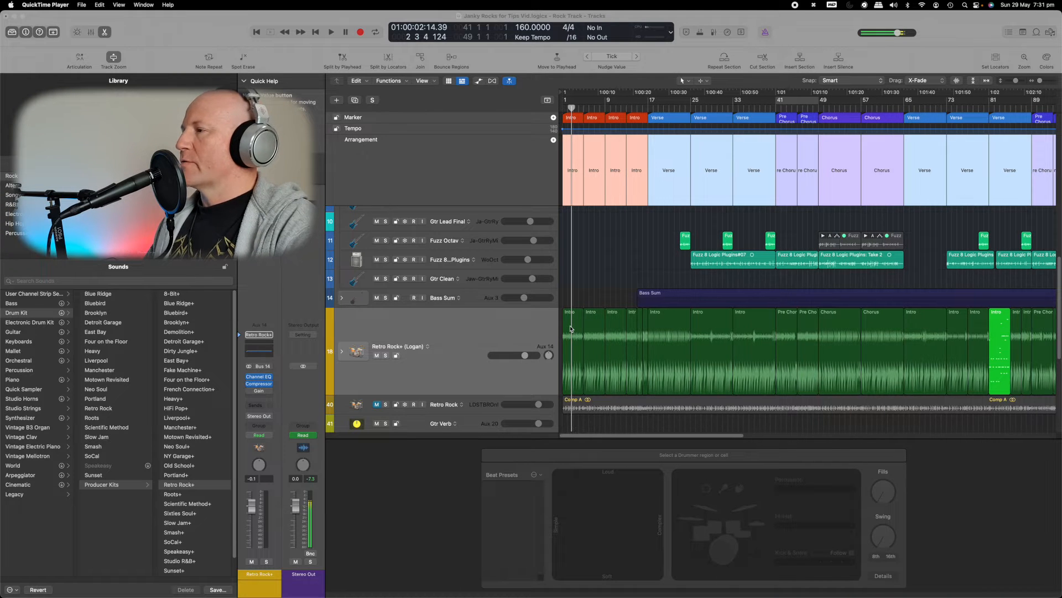
left_click(579, 326)
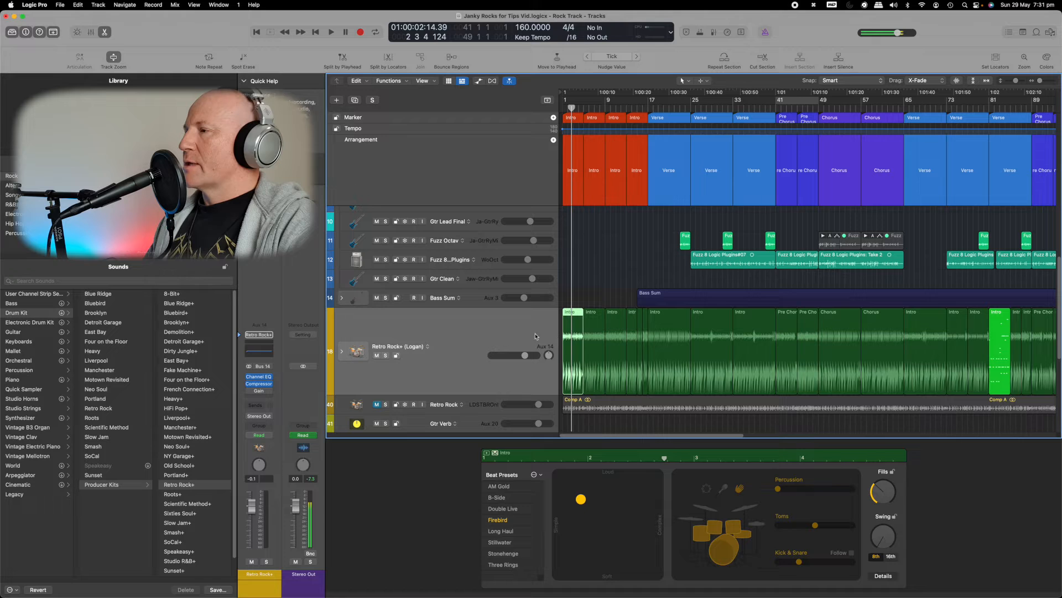
key("super+Right")
key("super+Right")
key("super+Right")
key("super+Right")
key("super+Right")
scroll(574, 337, "left", 2)
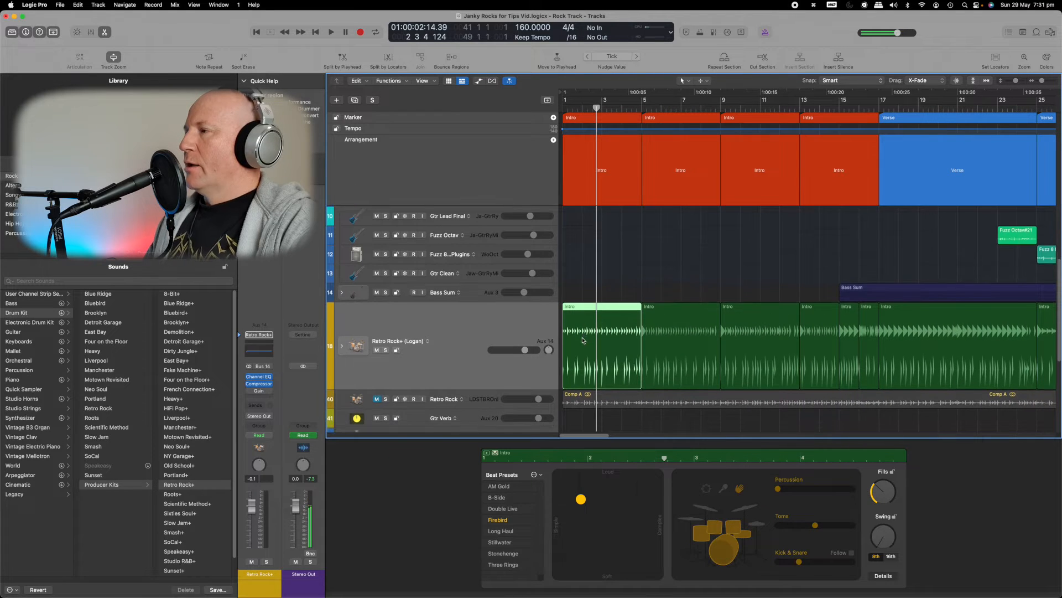
scroll(586, 339, "down", 3)
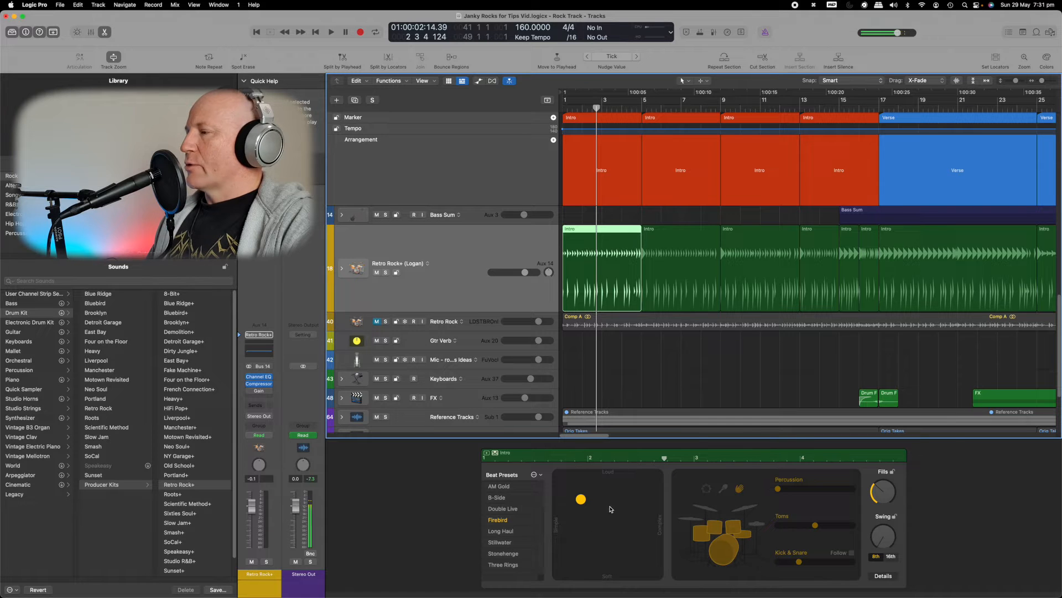
scroll(644, 251, "right", 5)
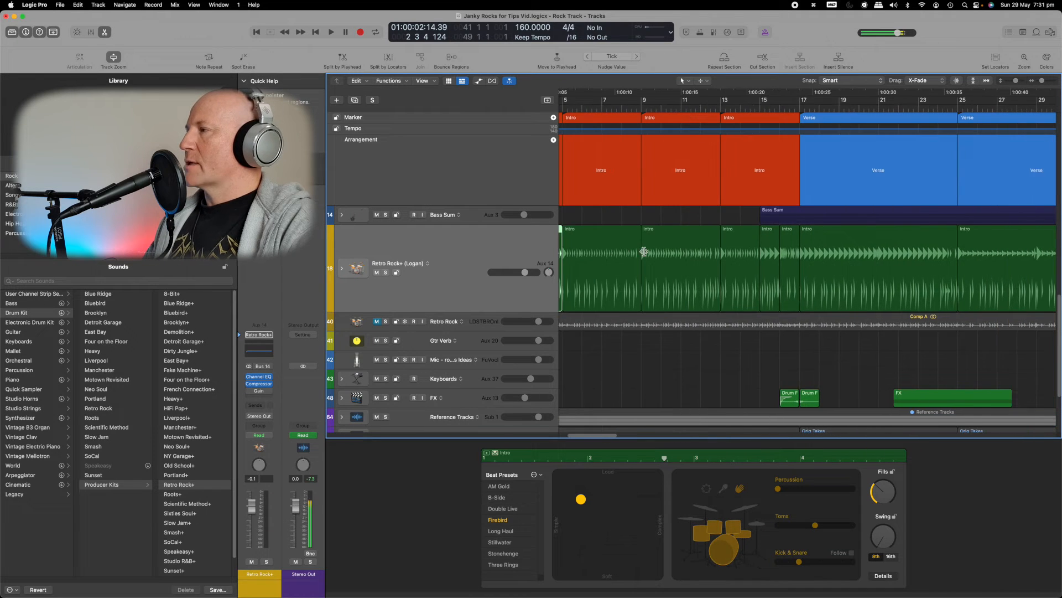
Inspect the Drummer settings of the short Intro regions between bars 13 and 17 on the Retro Rock+ track
left_click(666, 231)
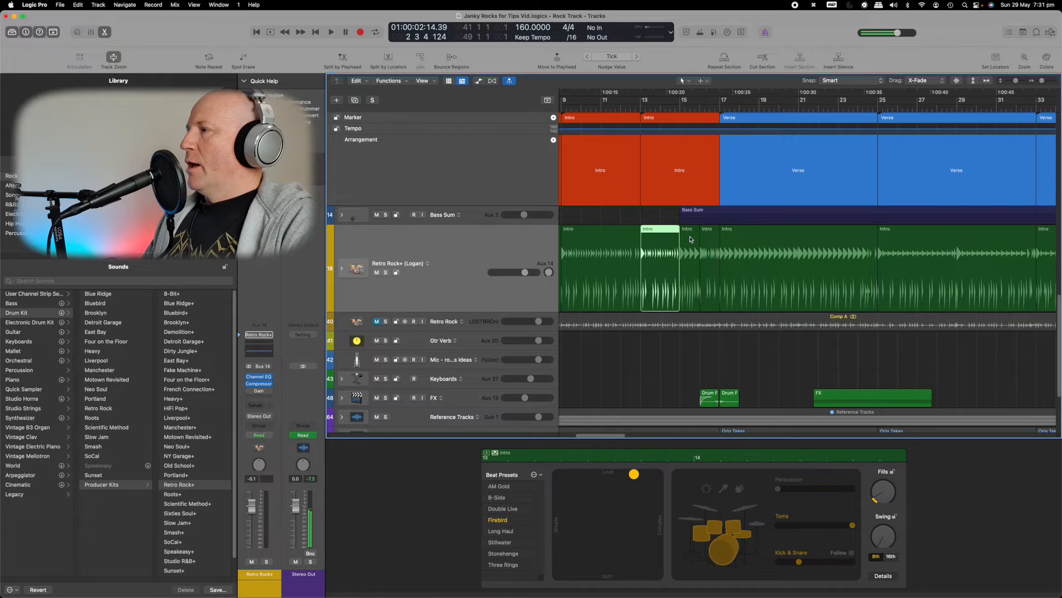
left_click(690, 235)
left_click(712, 241)
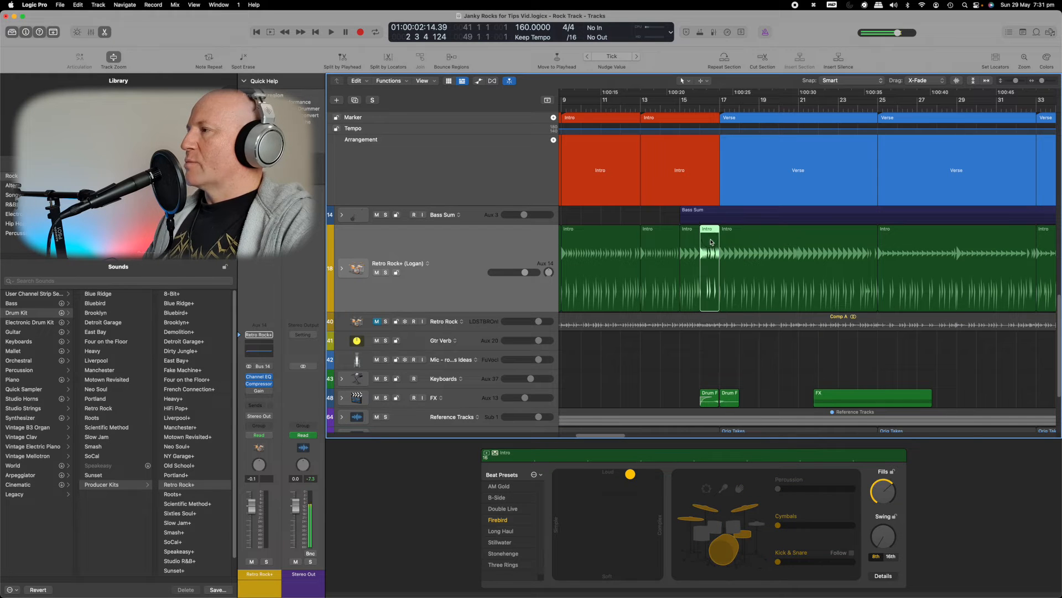
Compare the Drummer fill and kit settings of the Intro regions starting at bars 13, 15 and 16, and play the passage from bar 13
left_click(696, 249)
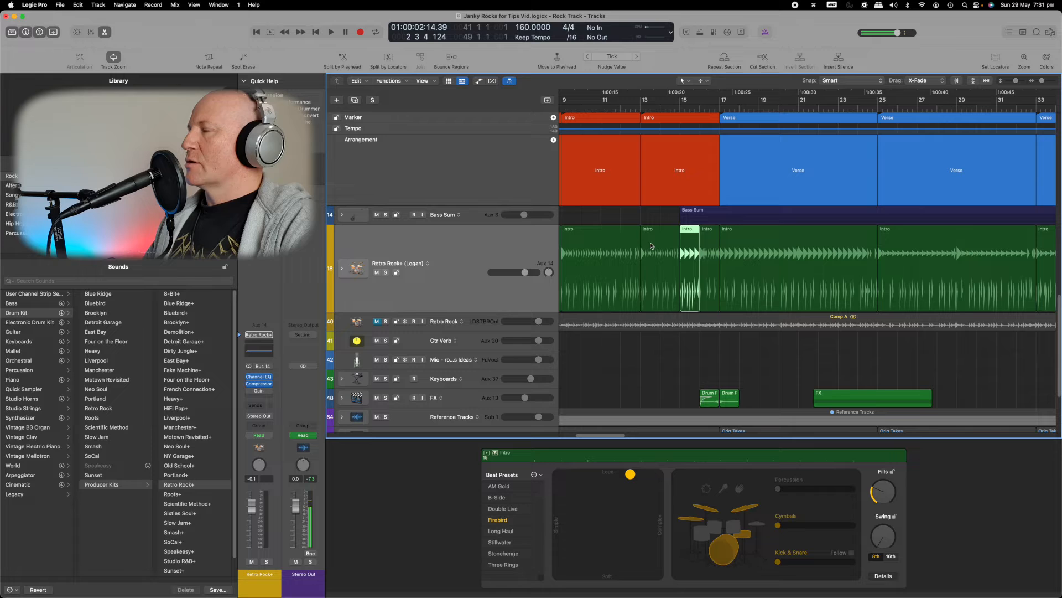
key("Left")
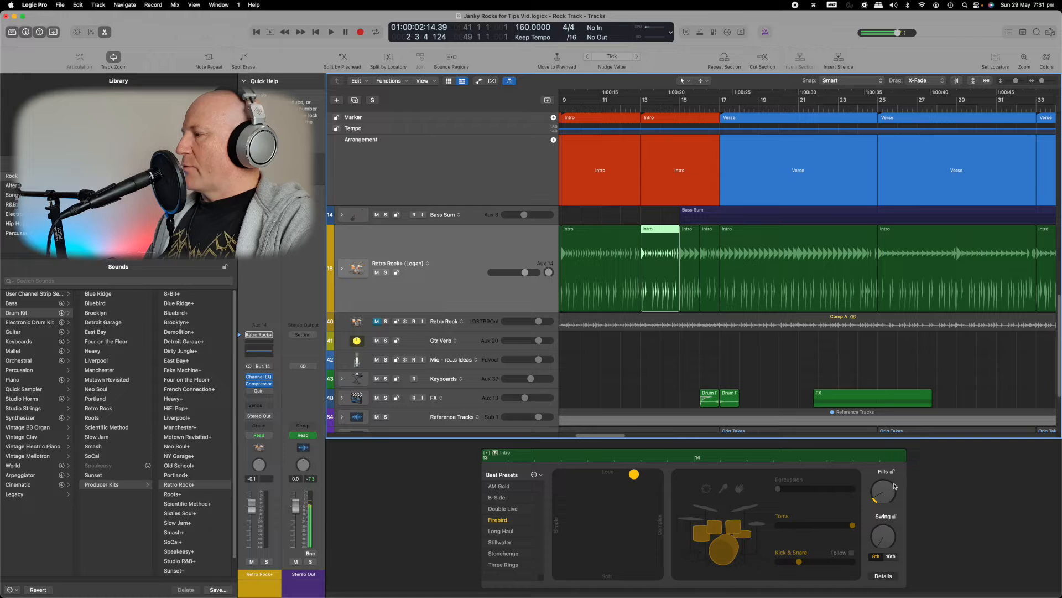
left_click(692, 248)
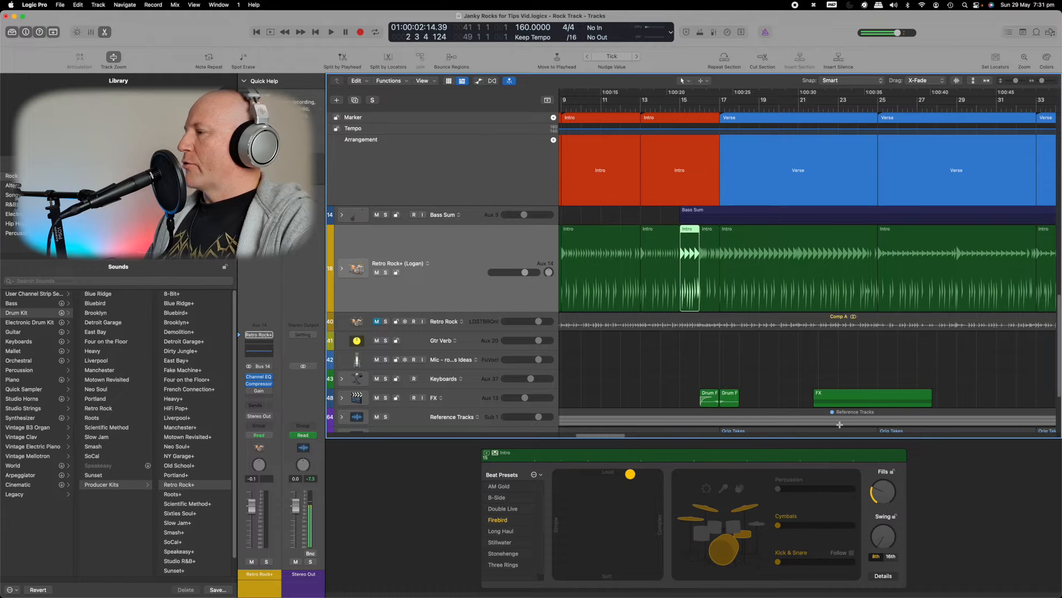
left_click(710, 255)
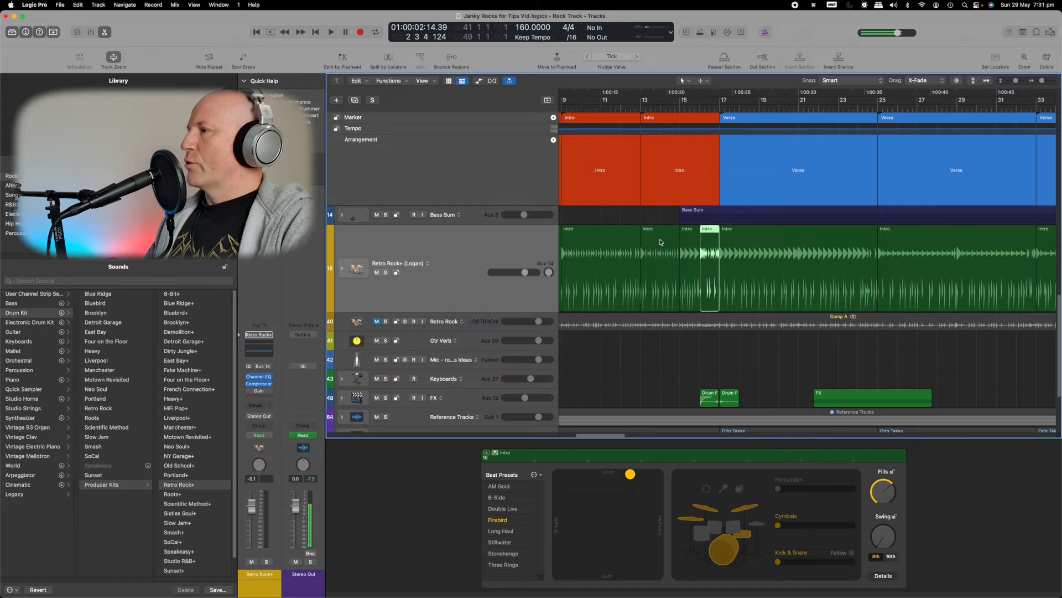
left_click(661, 242)
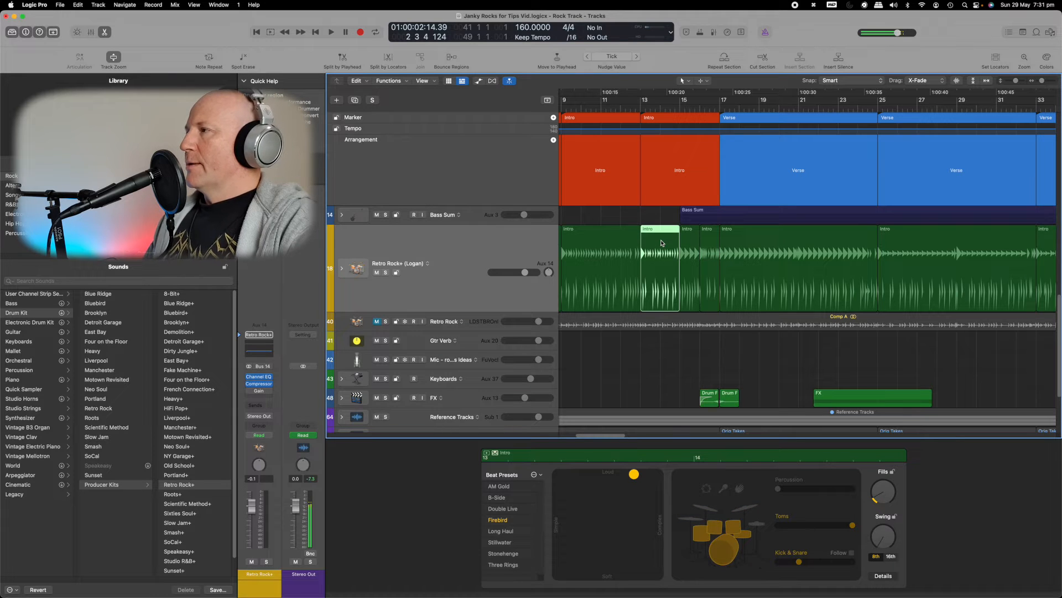
key("space")
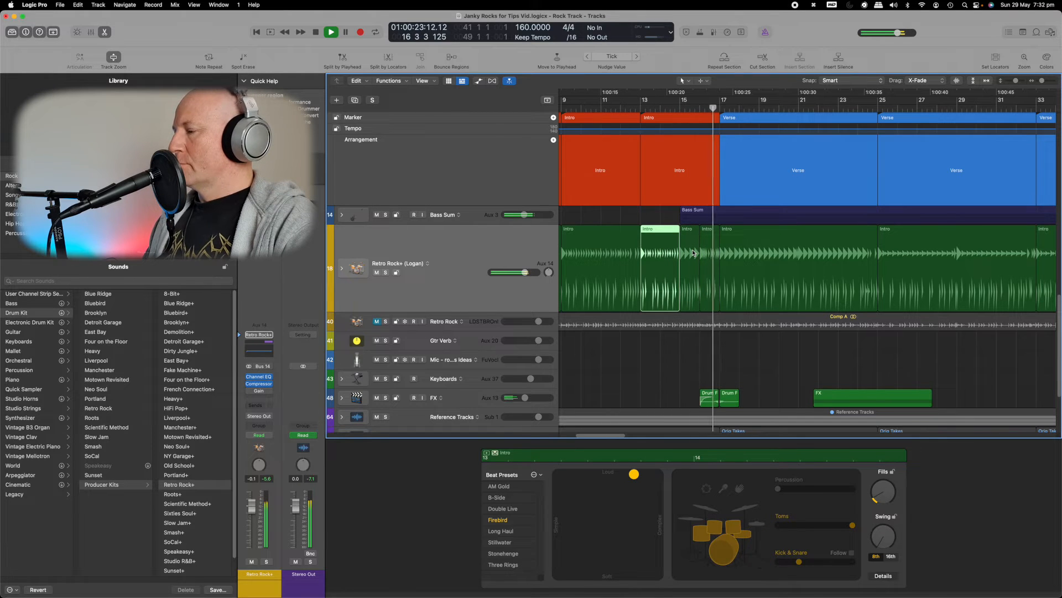
key("space")
Find the bright green Intro MIDI region at bar 81 on the Retro Rock+ track and show its notes in the Piano Roll
scroll(796, 256, "right", 15)
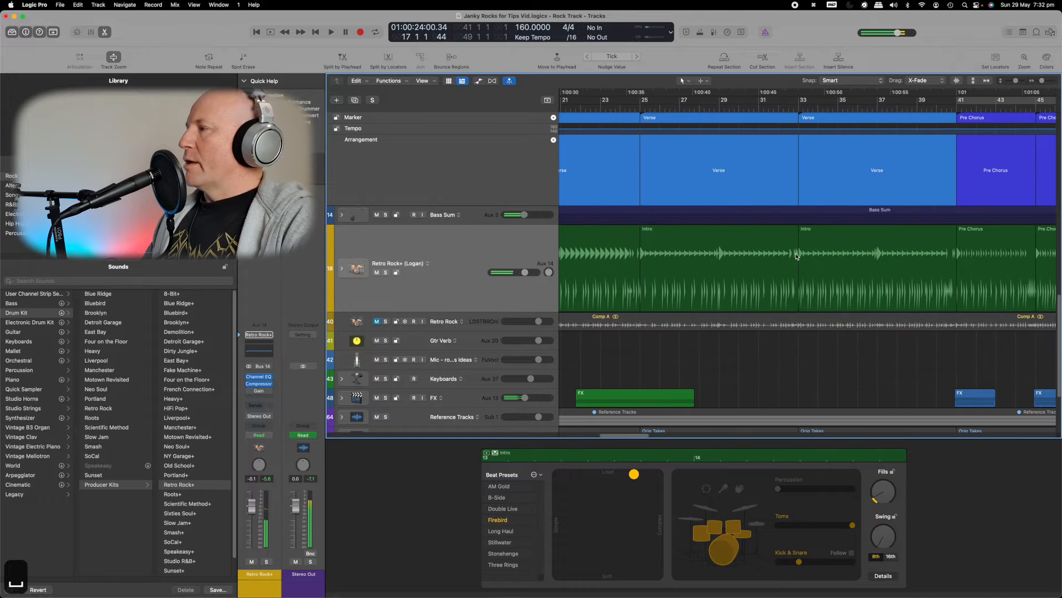
scroll(796, 256, "right", 10)
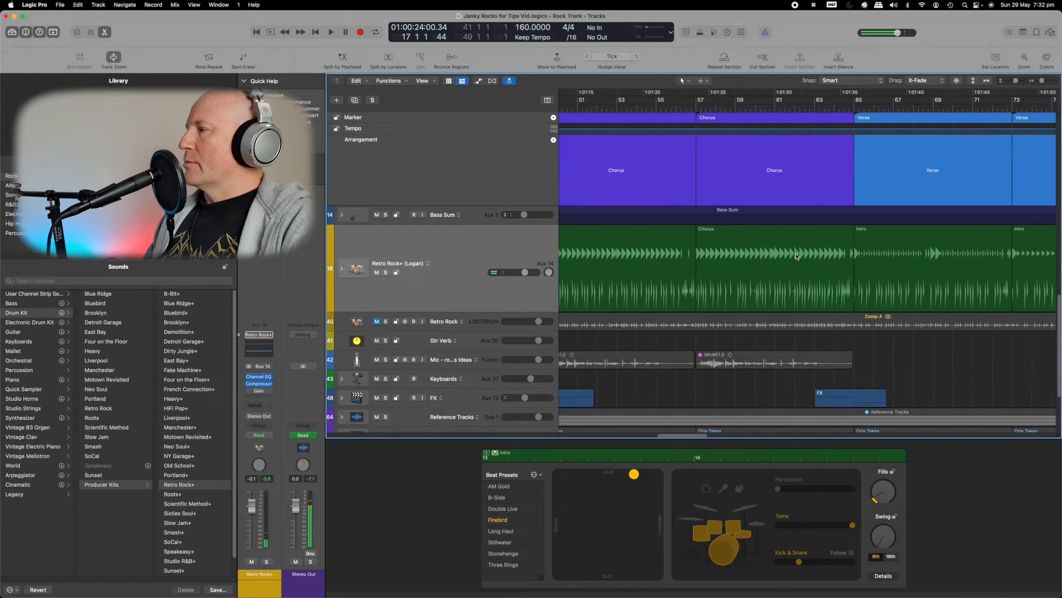
scroll(796, 256, "right", 3)
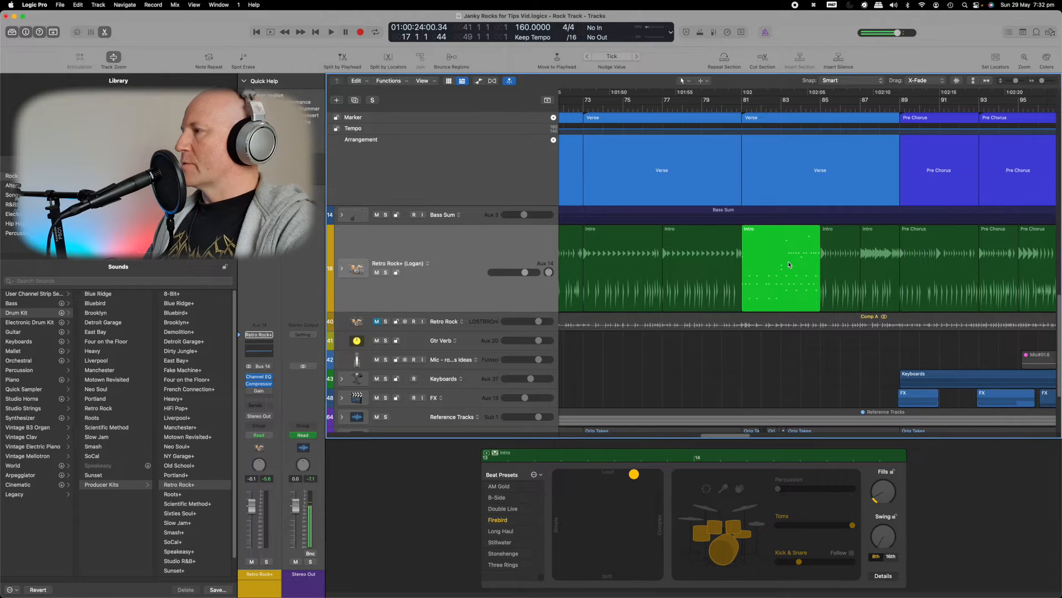
key("n")
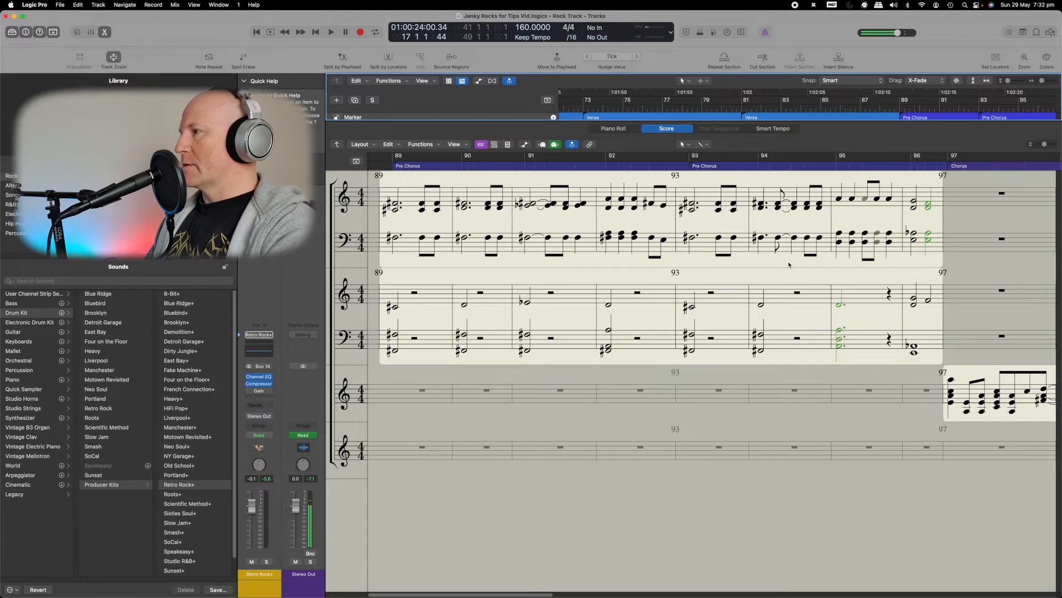
key("p")
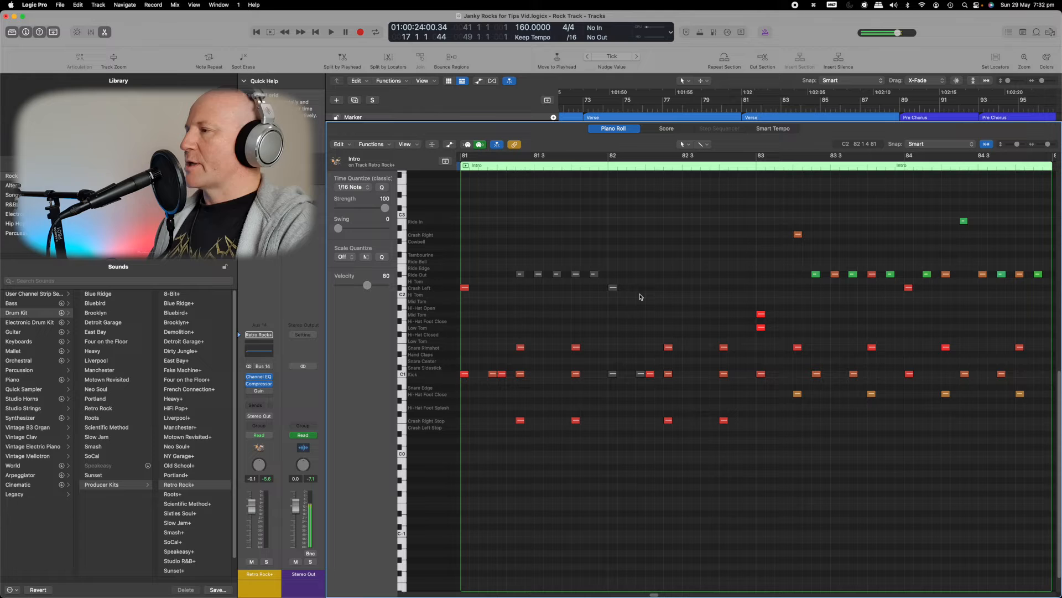
Play the bar 81 drum region against its Piano Roll notes, close the editor, and view the following Pre Chorus and Chorus regions
key("space")
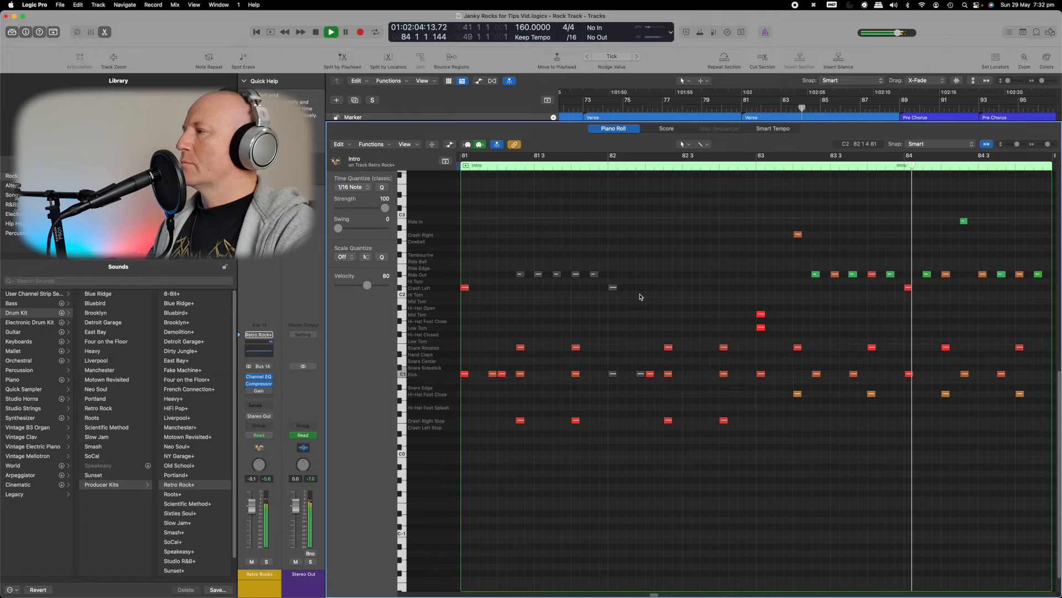
key("space")
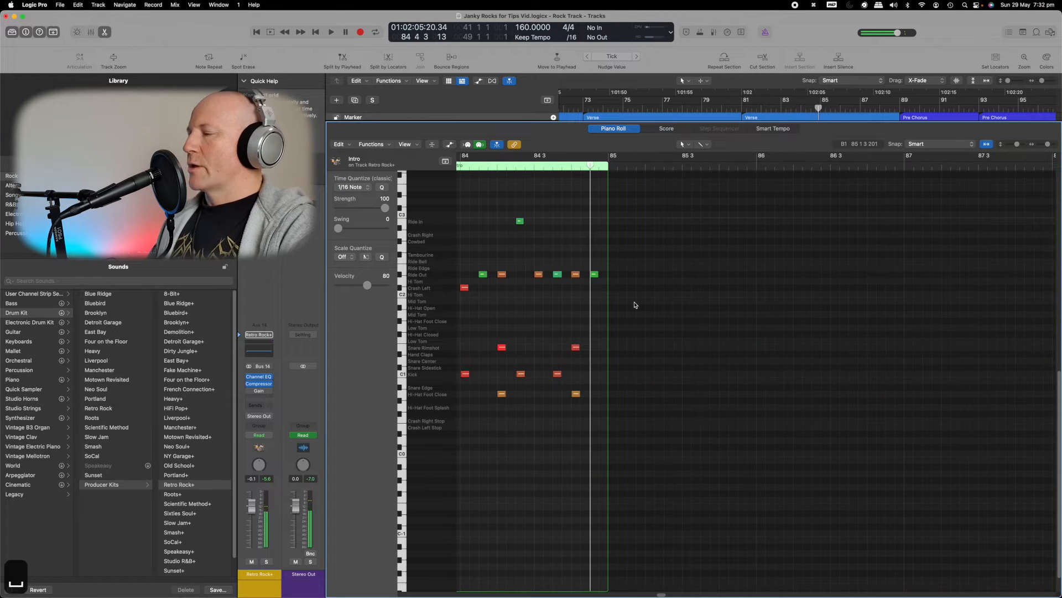
key("p")
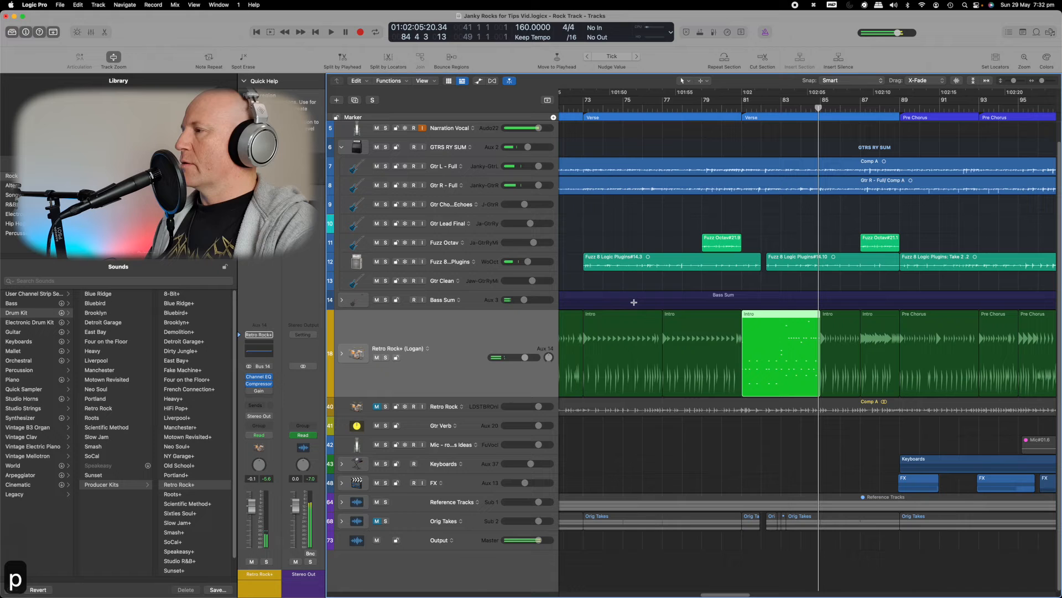
scroll(782, 332, "right", 10)
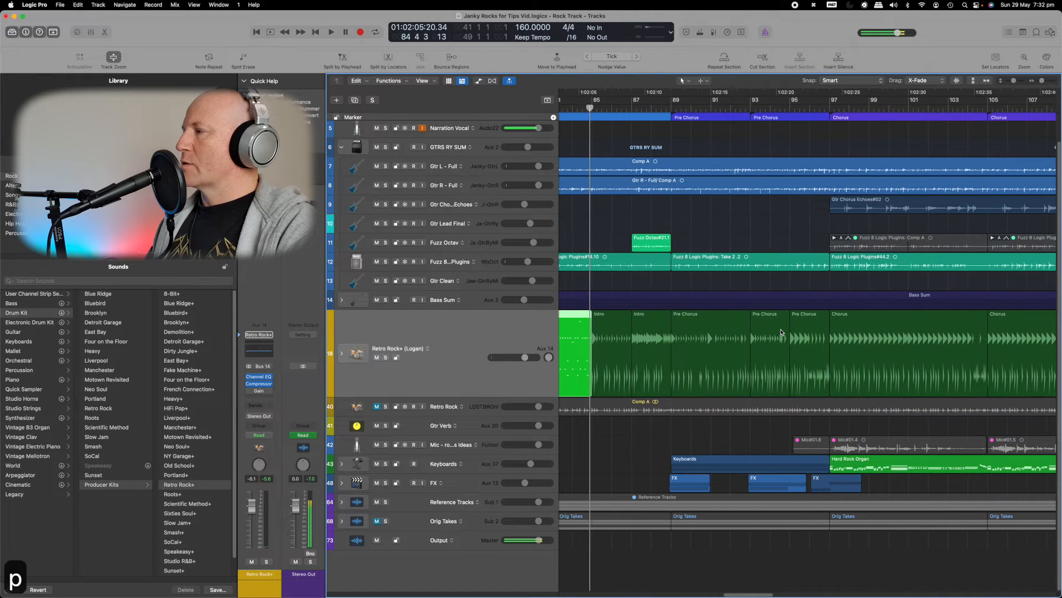
scroll(781, 332, "right", 2)
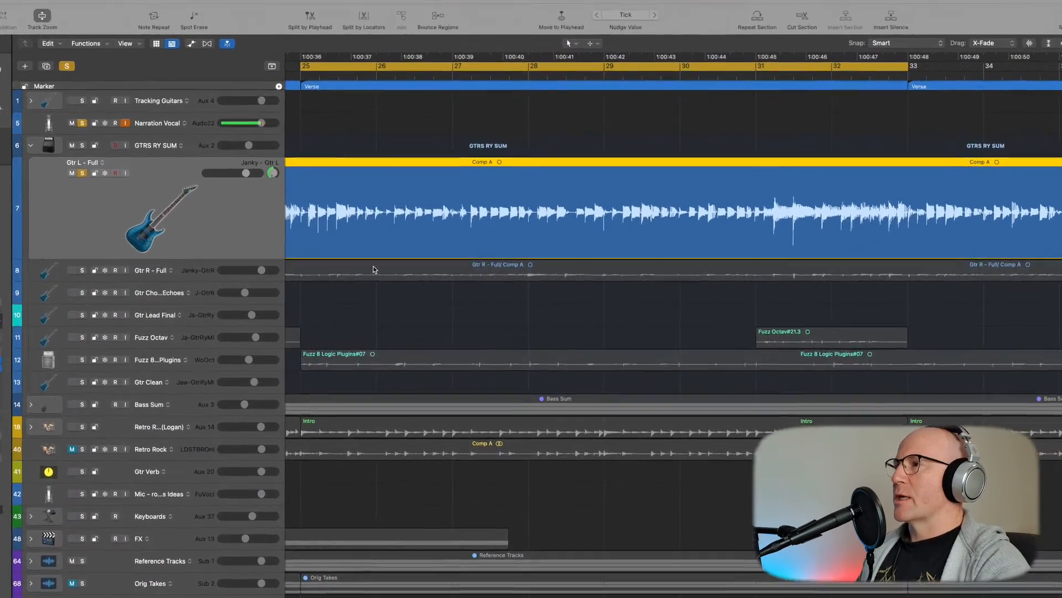
Audition the verse guitars from bar 25, adding Gtr R - Full and the Fuzz 8 Logic Plugins track to the soloed Gtr L - Full
key("space")
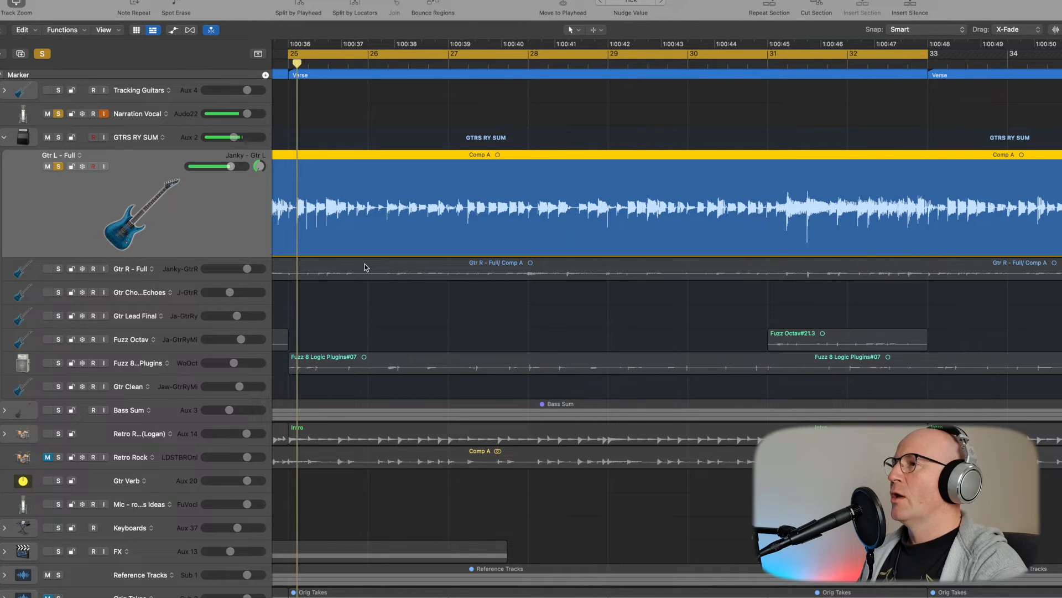
left_click(59, 269)
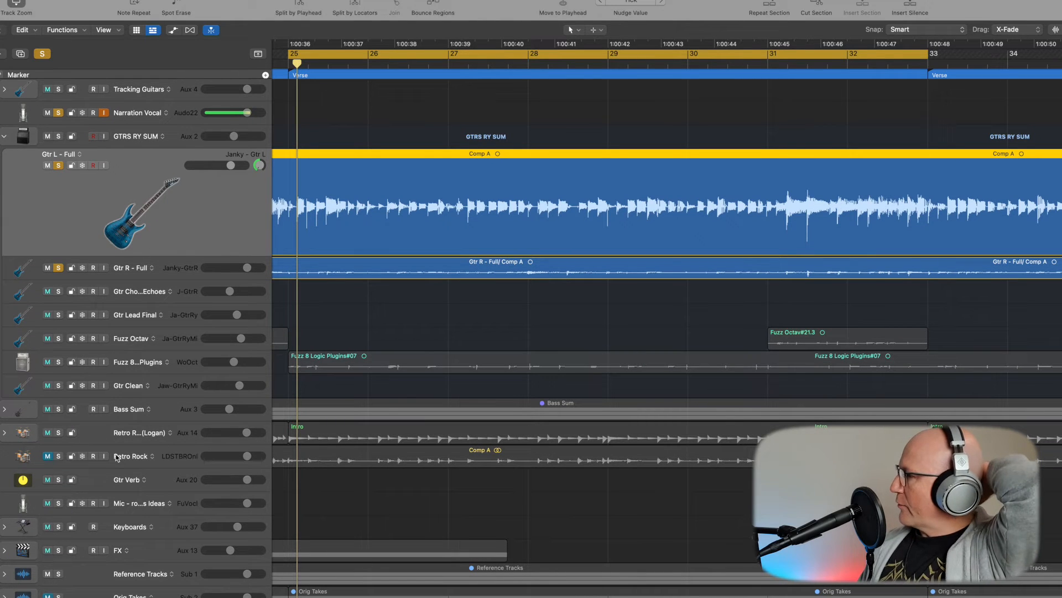
left_click(59, 362)
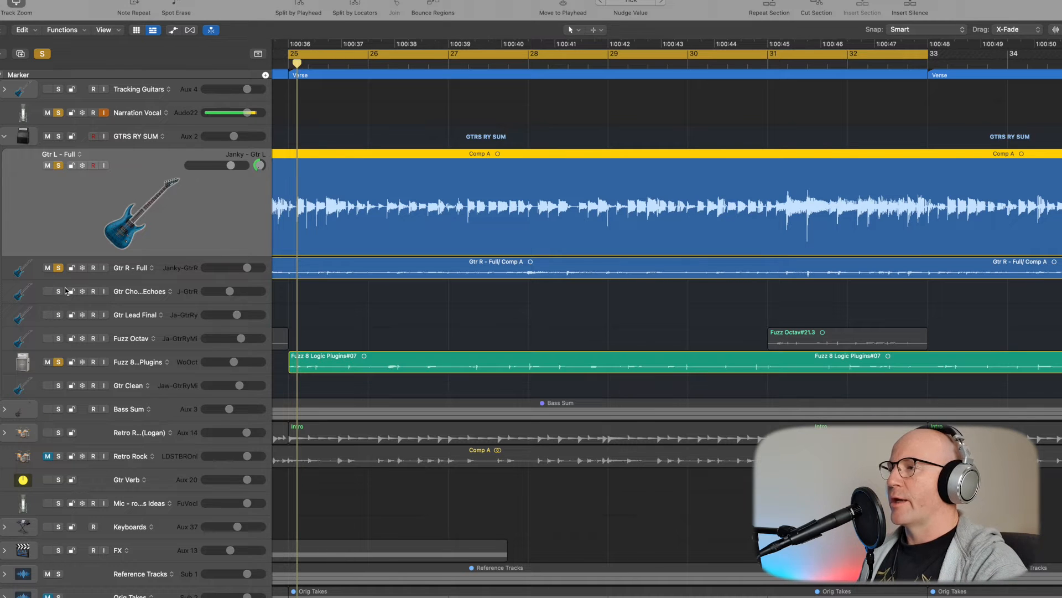
key("space")
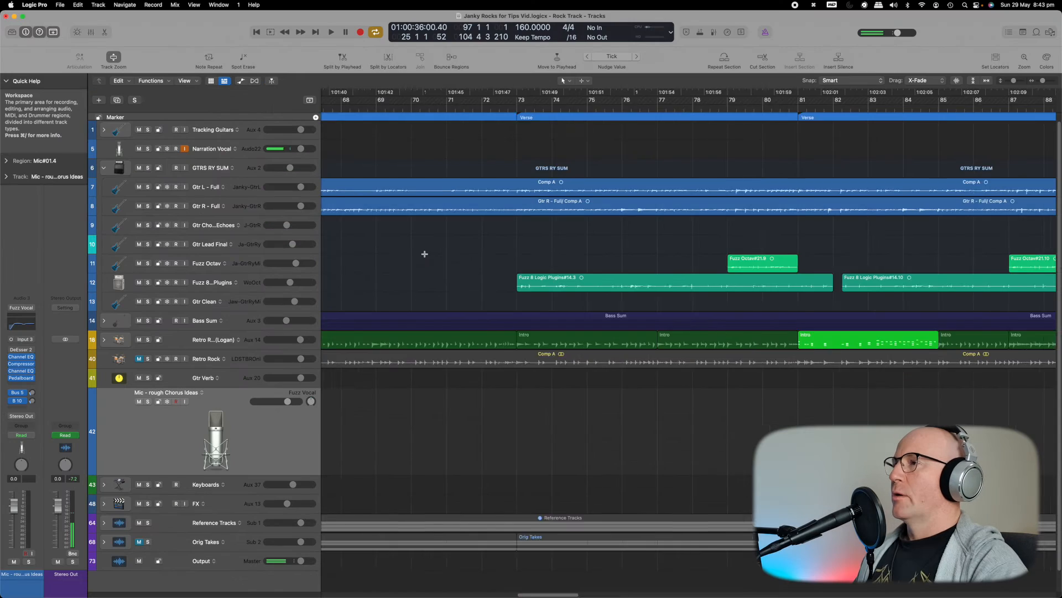
Set the cycle range over the Pre Chorus from bar 89 to 97 and play part of it
scroll(425, 256, "right", 6)
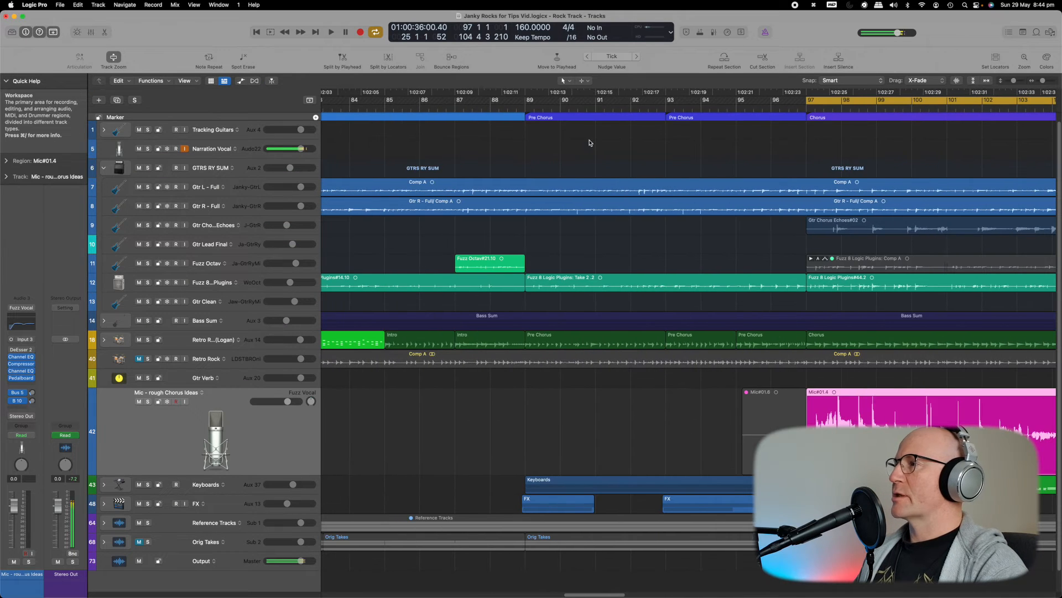
left_click(534, 101)
left_click_drag(534, 102, 807, 101)
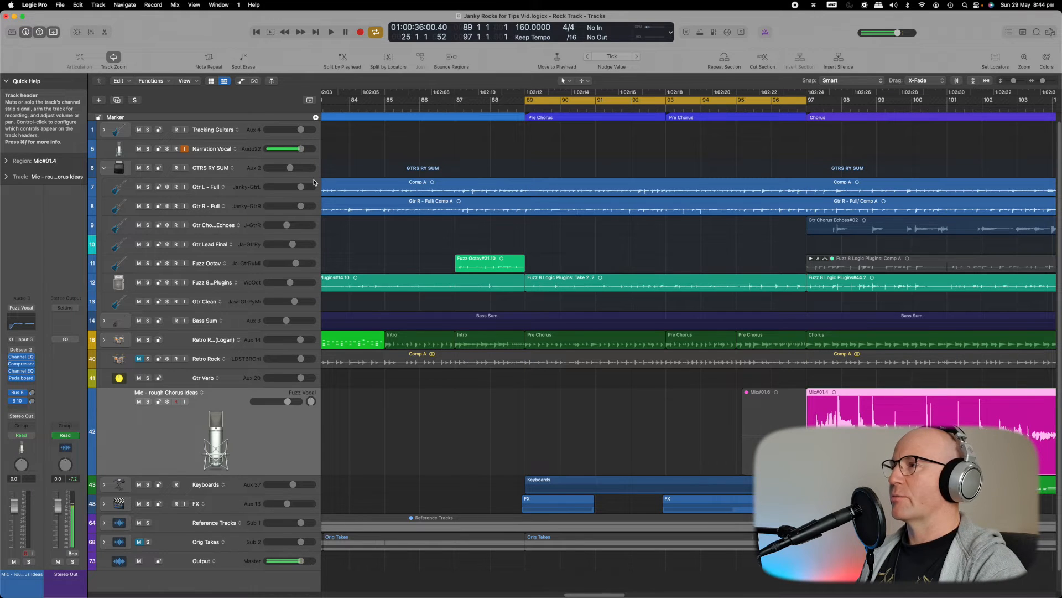
key("space")
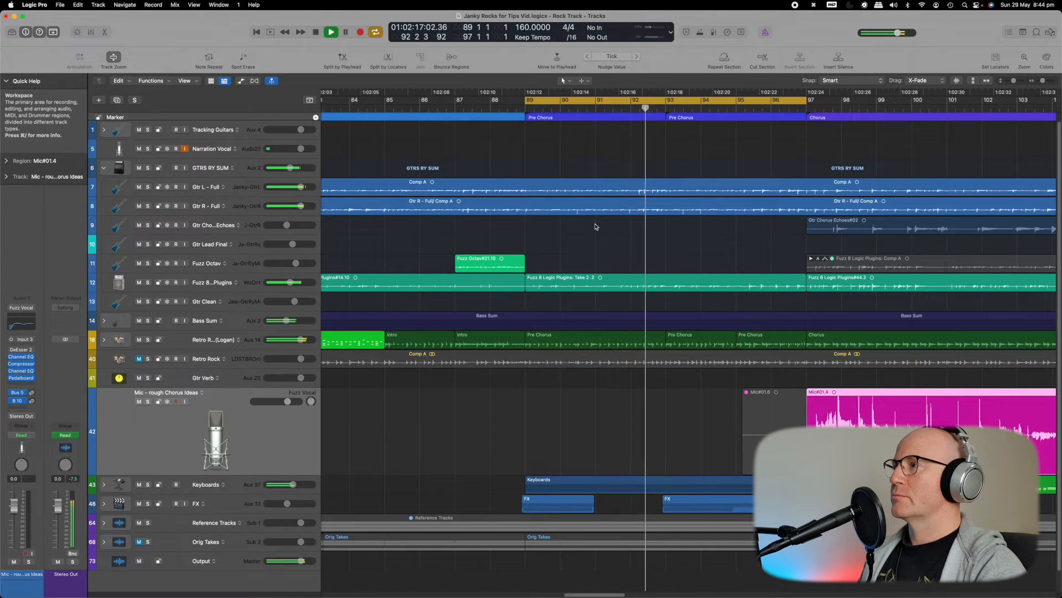
key("space")
Set the cycle range over the Chorus from bar 97 to 105
scroll(596, 222, "right", 10)
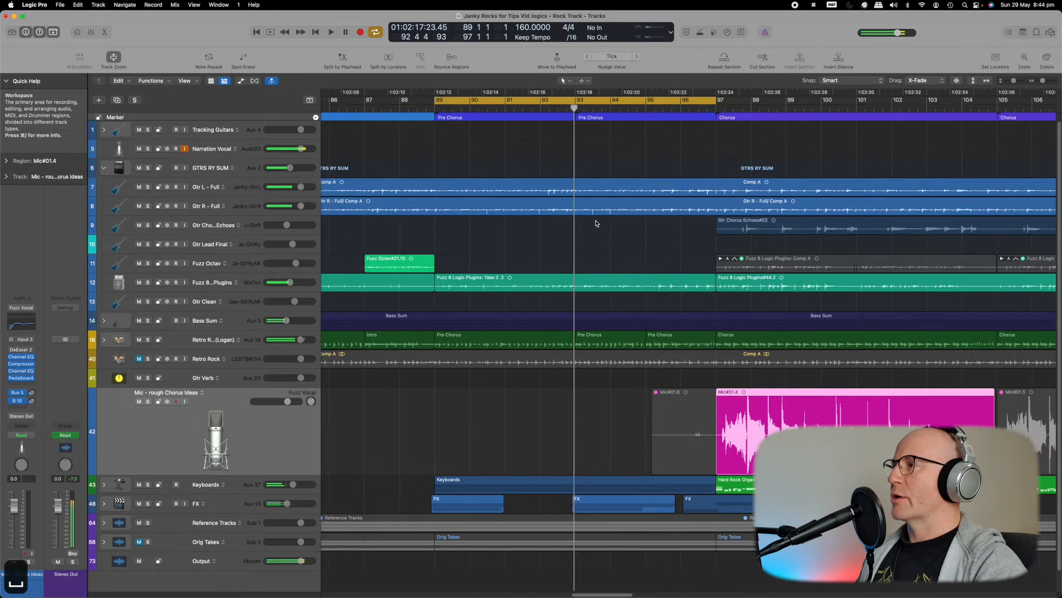
left_click_drag(503, 103, 777, 102)
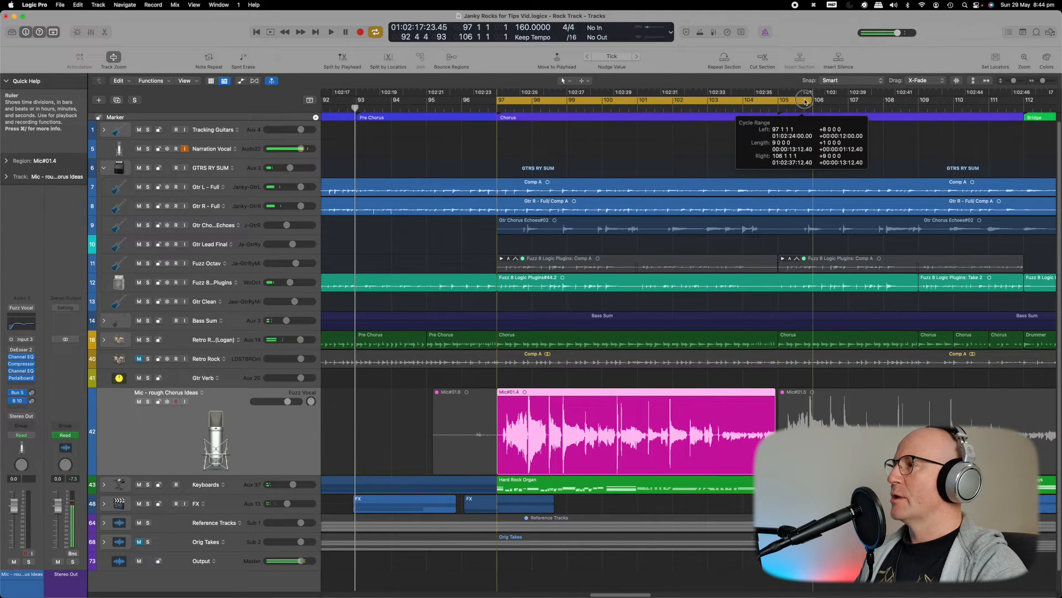
scroll(598, 232, "down", 1)
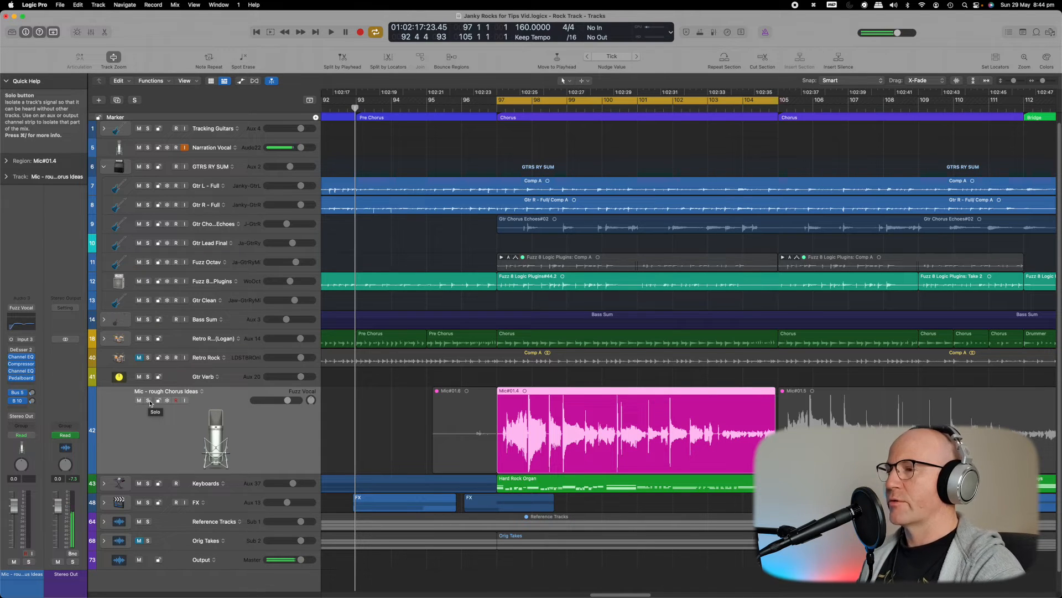
Audition the Mic - rough Chorus Ideas track soloed and within the full mix, mute it, and stop playback
left_click(148, 400)
key("space")
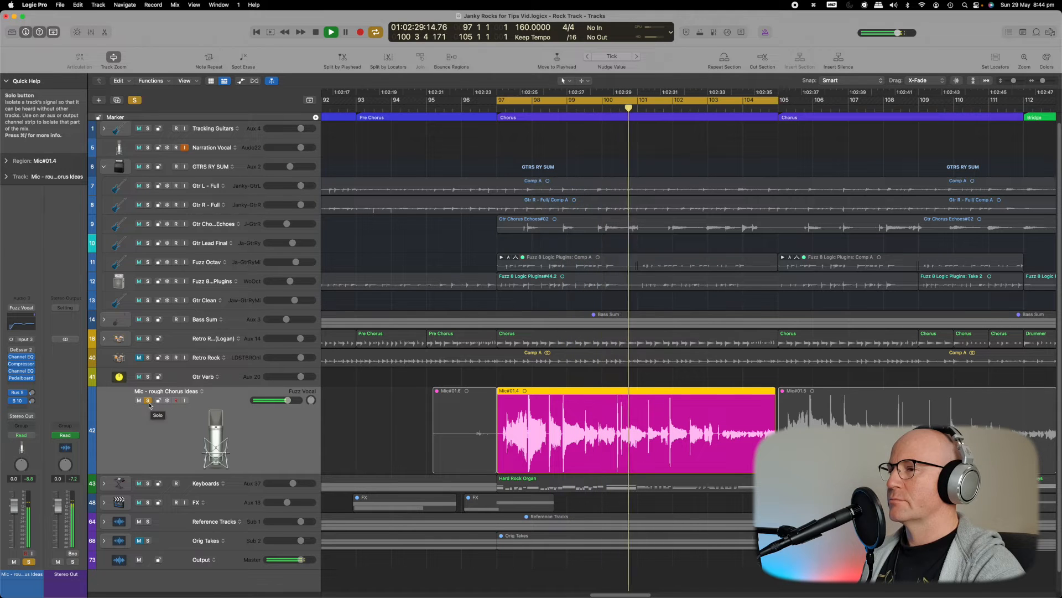
left_click(150, 401)
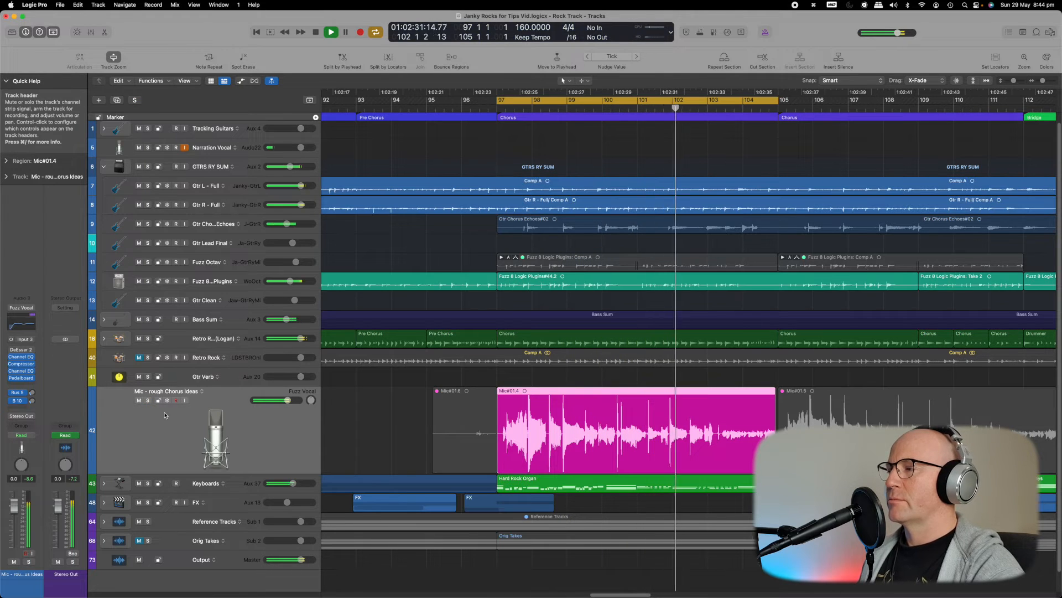
left_click(139, 400)
key("space")
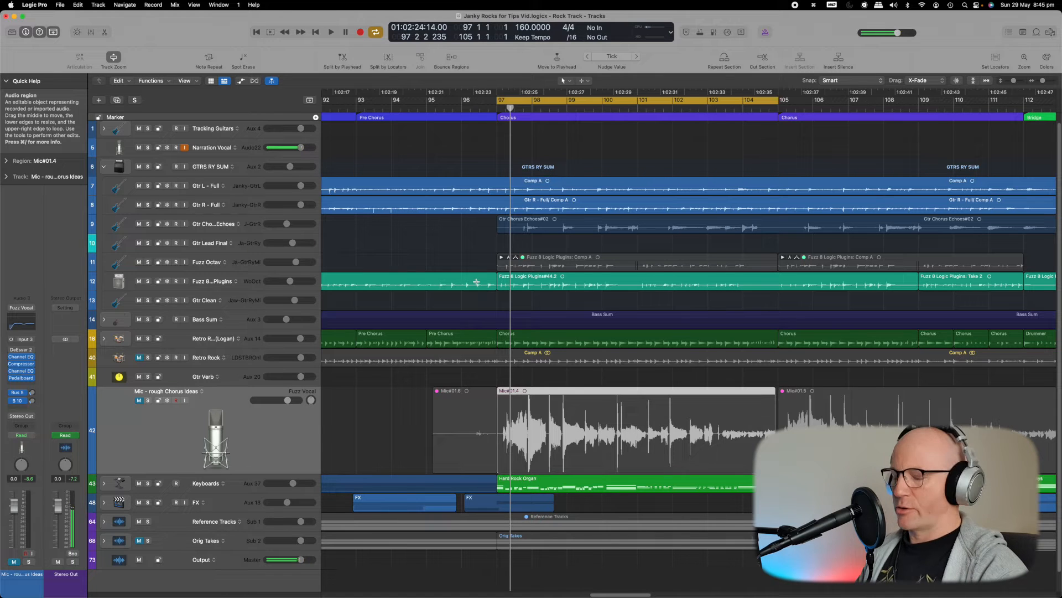
Zoom the arrangement out and examine the regions from the Chorus through the Bridge, Verse and Fade Out sections
key("super+Left")
key("super+Left")
key("super+Left")
key("super+Left")
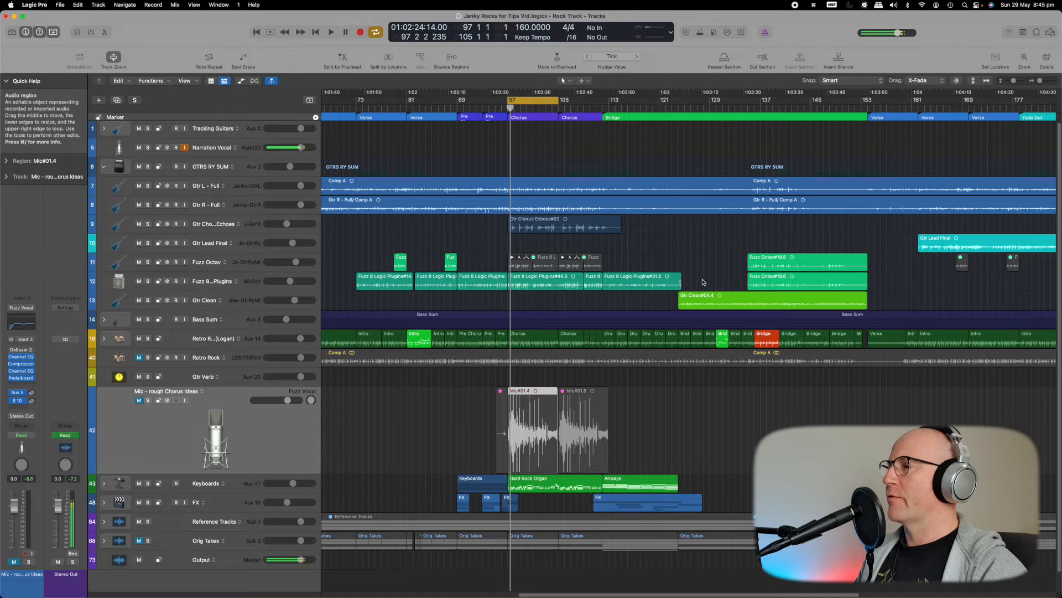
scroll(628, 287, "right", 5)
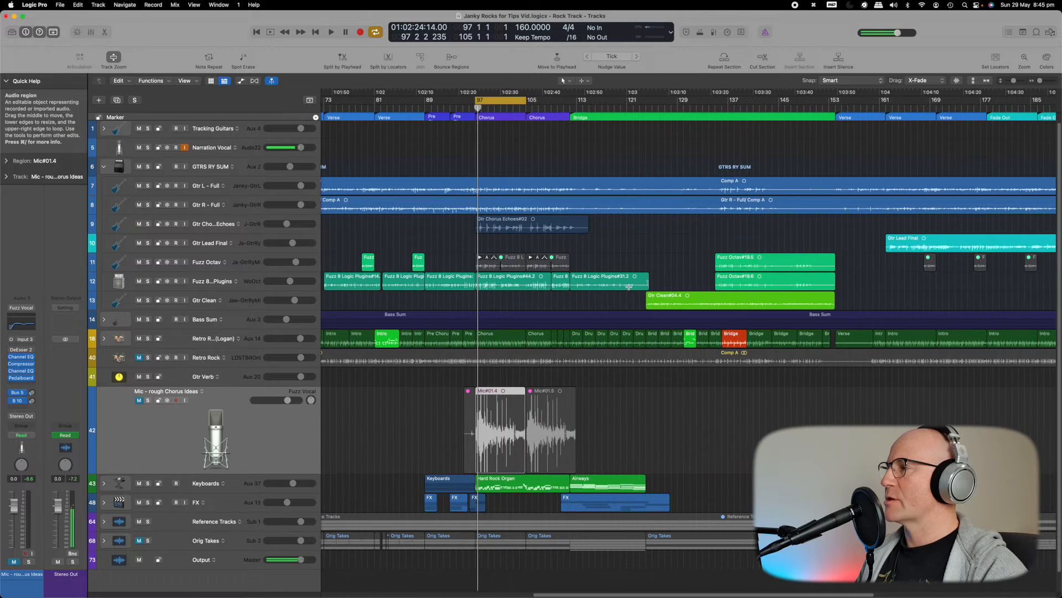
scroll(628, 286, "right", 10)
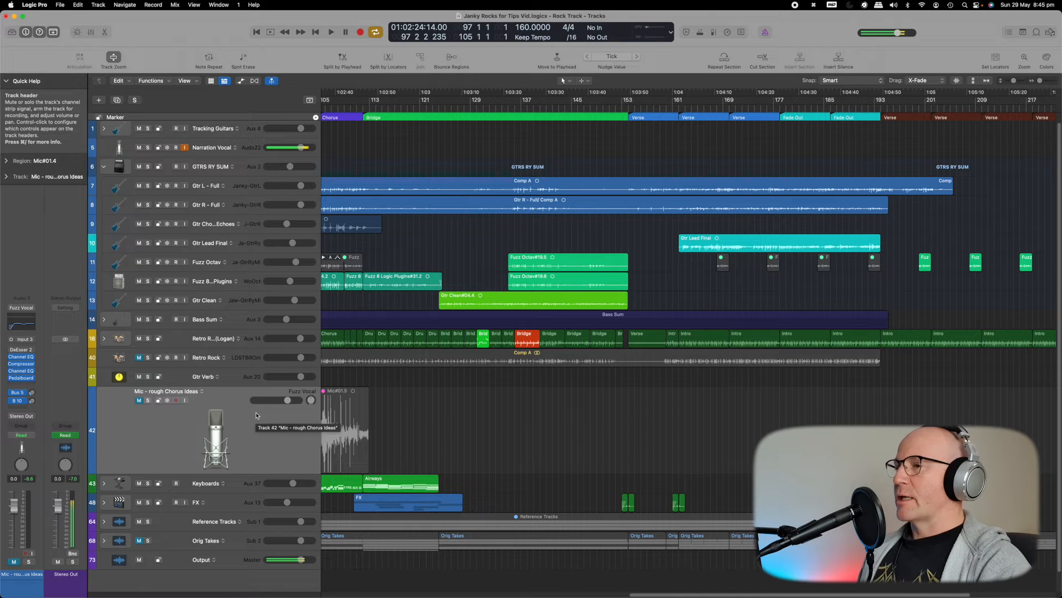
Return to the start of the song, select the FX track stack, and expand it to show its subtracks
scroll(479, 342, "left", 15)
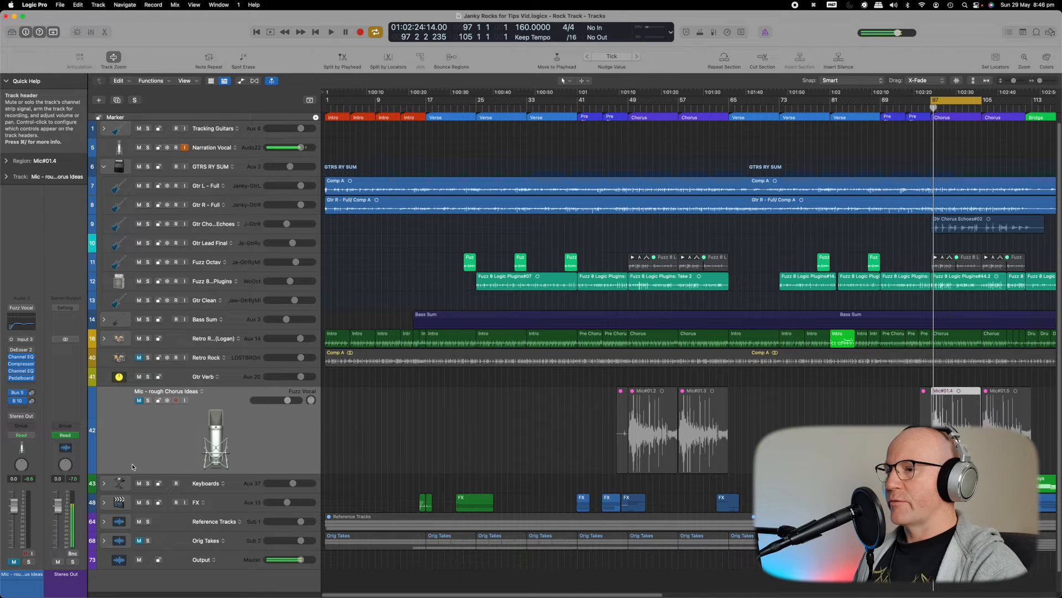
left_click(228, 504)
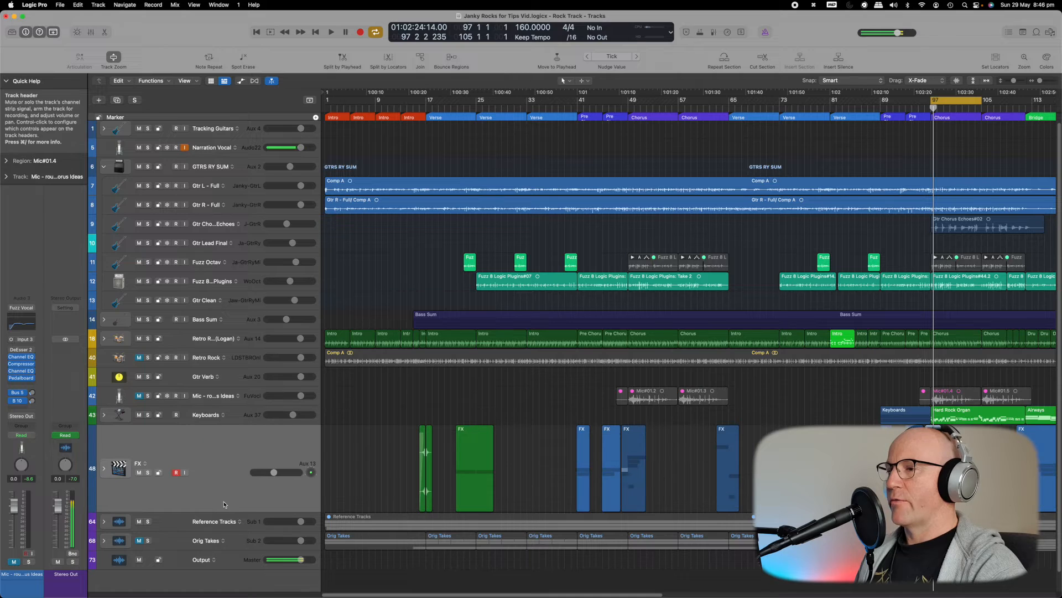
left_click(102, 470)
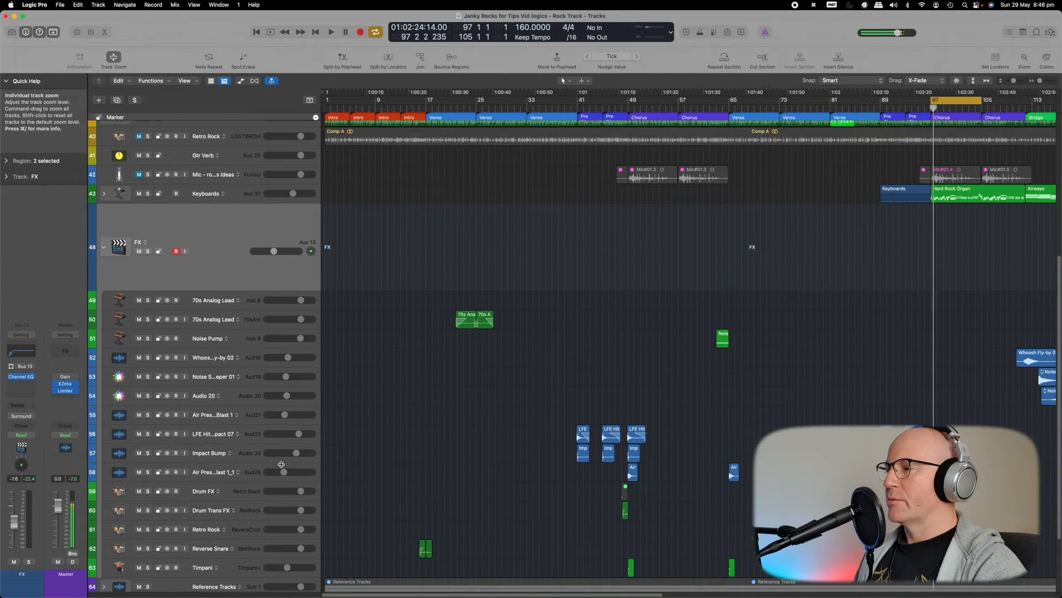
Select both regions on the Reverse Snare track and set the cycle range around them up to bar 18
scroll(493, 435, "down", 1)
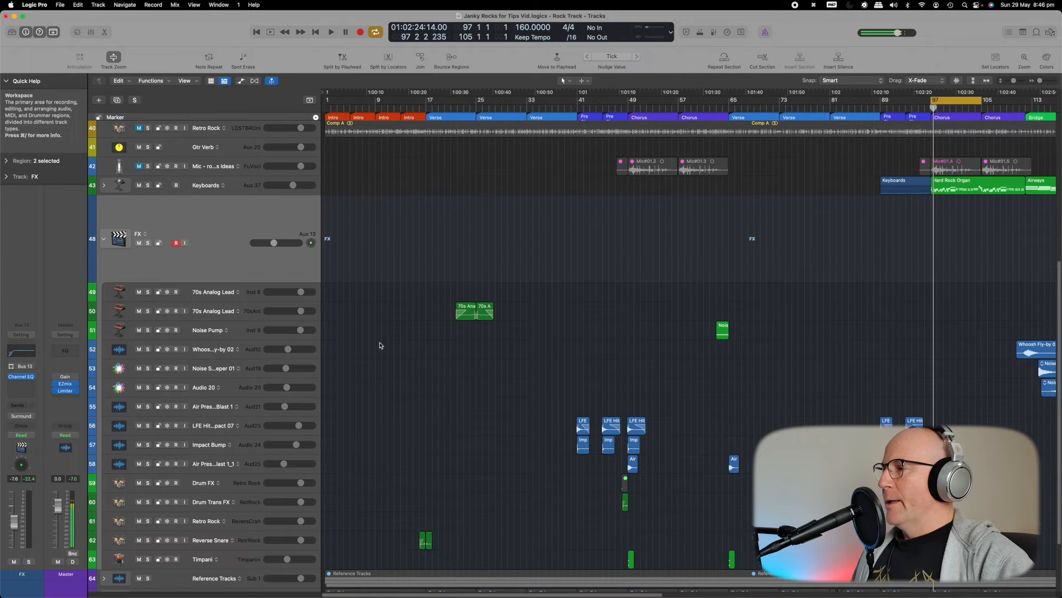
scroll(486, 351, "right", 3)
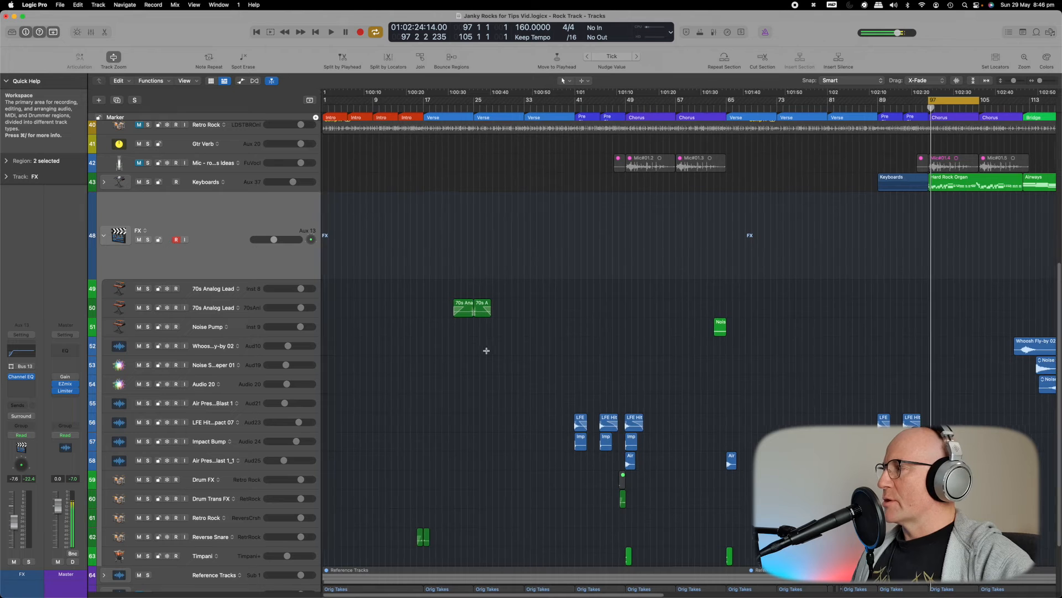
scroll(486, 350, "left", 3)
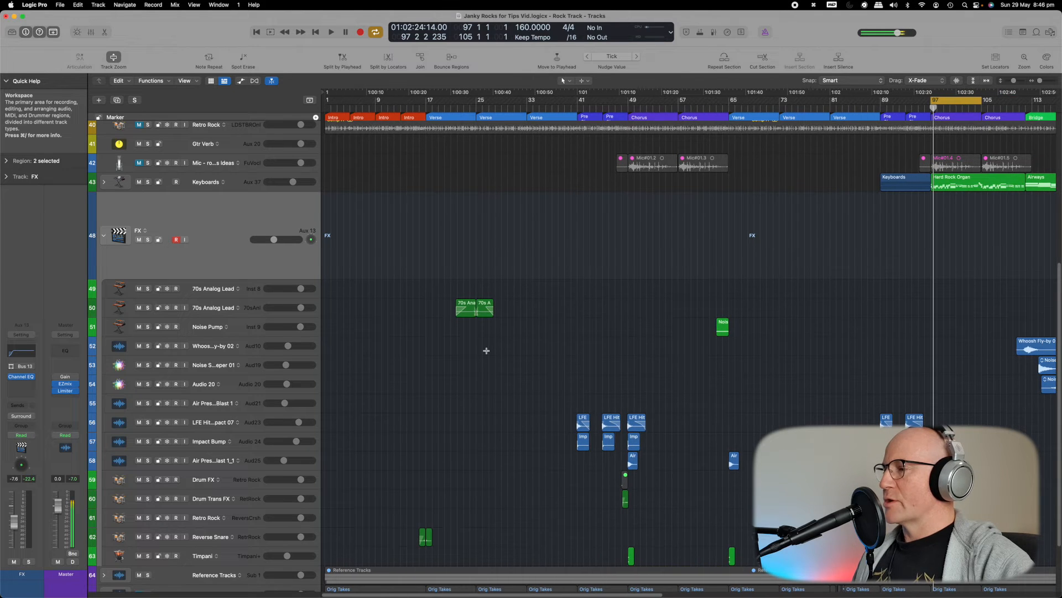
left_click(211, 540)
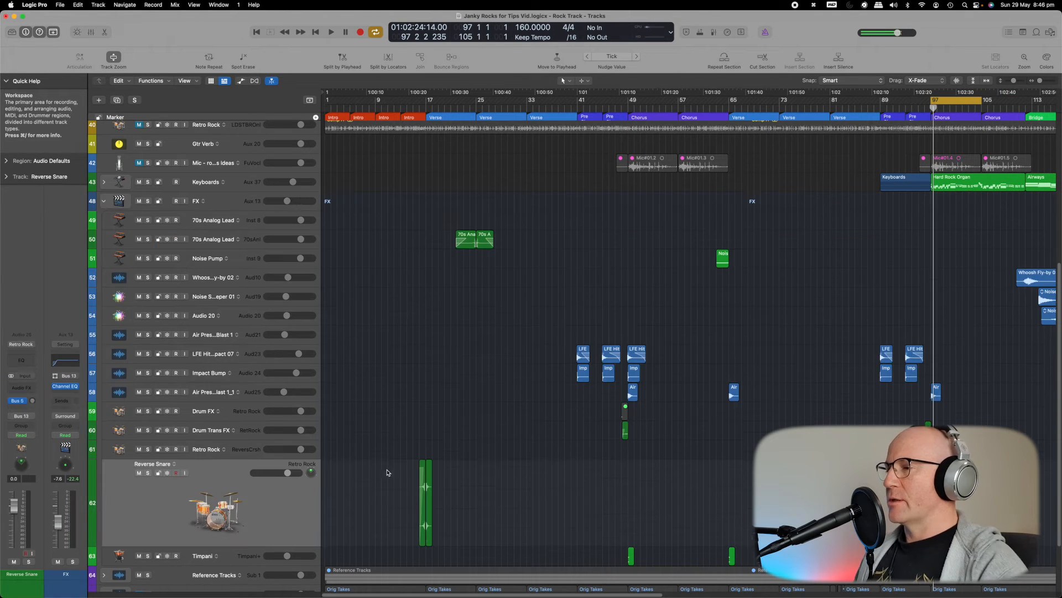
scroll(384, 485, "up", 10)
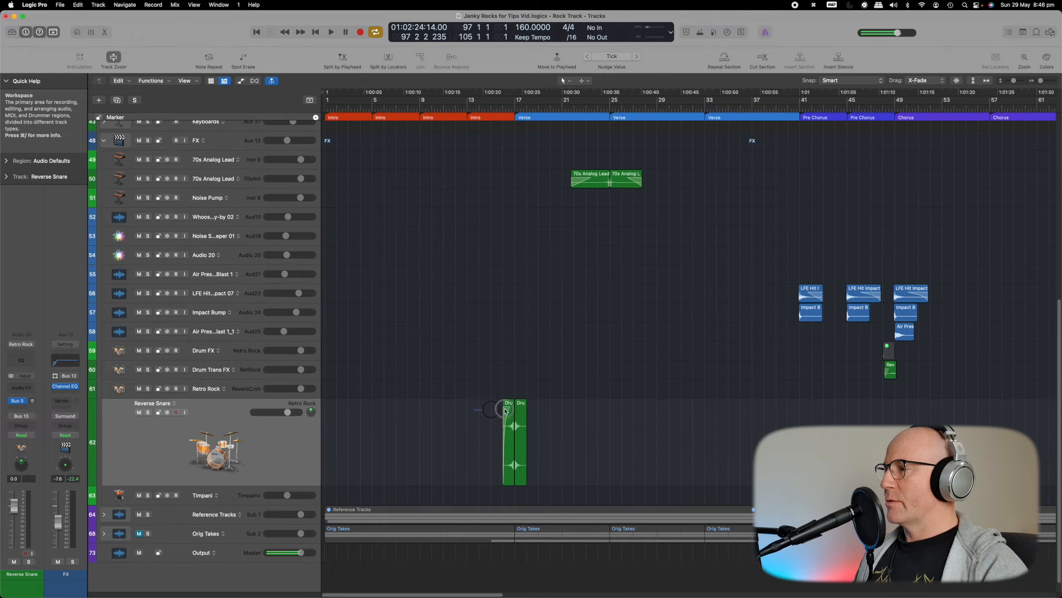
left_click_drag(505, 409, 543, 410)
key("backslash")
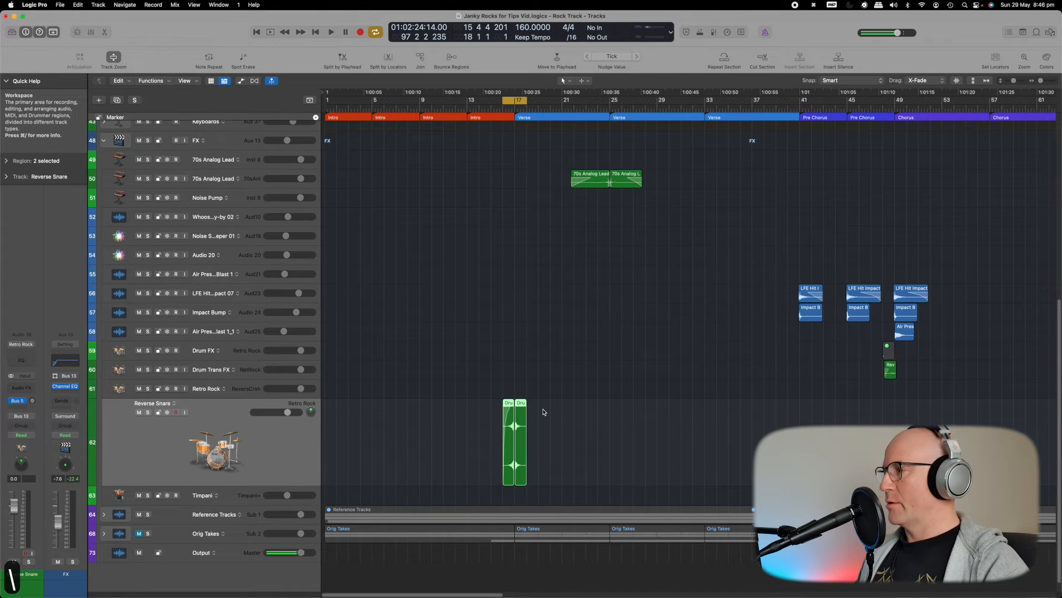
Audition the two Reverse Snare regions in the cycle range, first soloed and again within the full mix
scroll(529, 416, "up", 10)
scroll(529, 416, "right", 3)
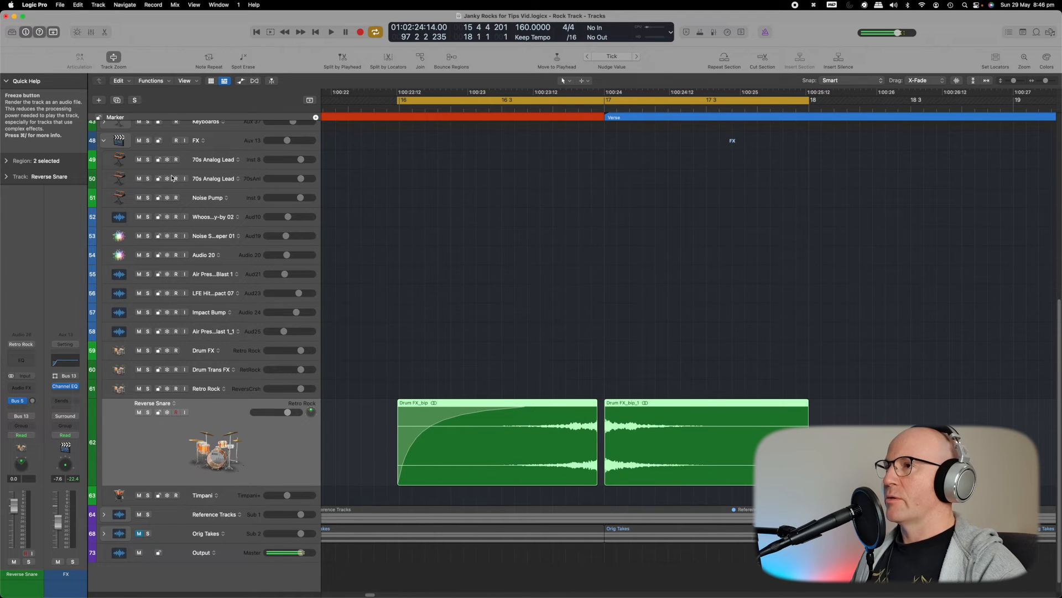
key("s")
scroll(365, 397, "down", 1)
key("space")
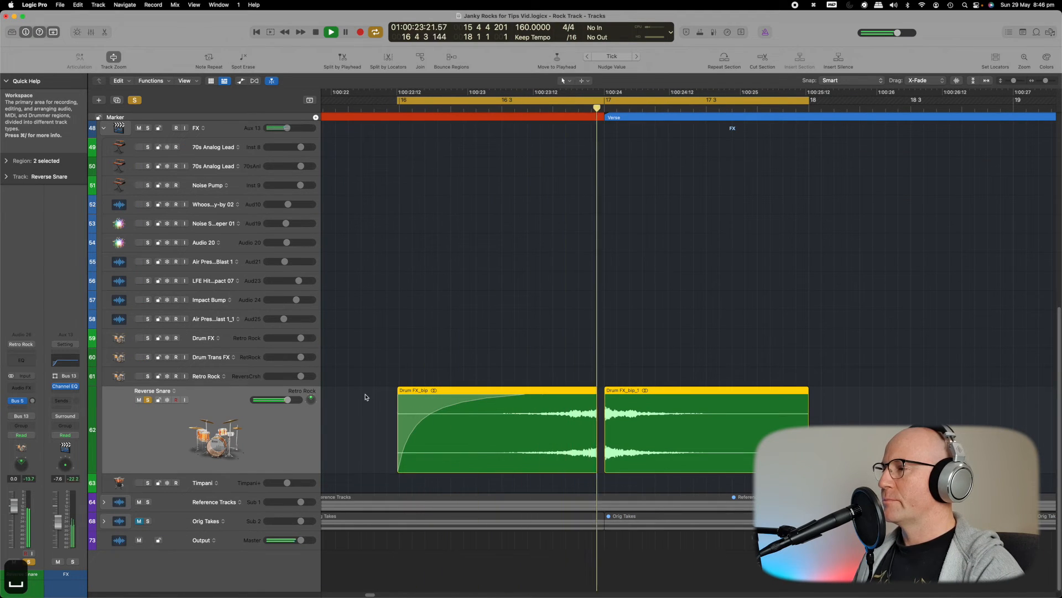
key("space")
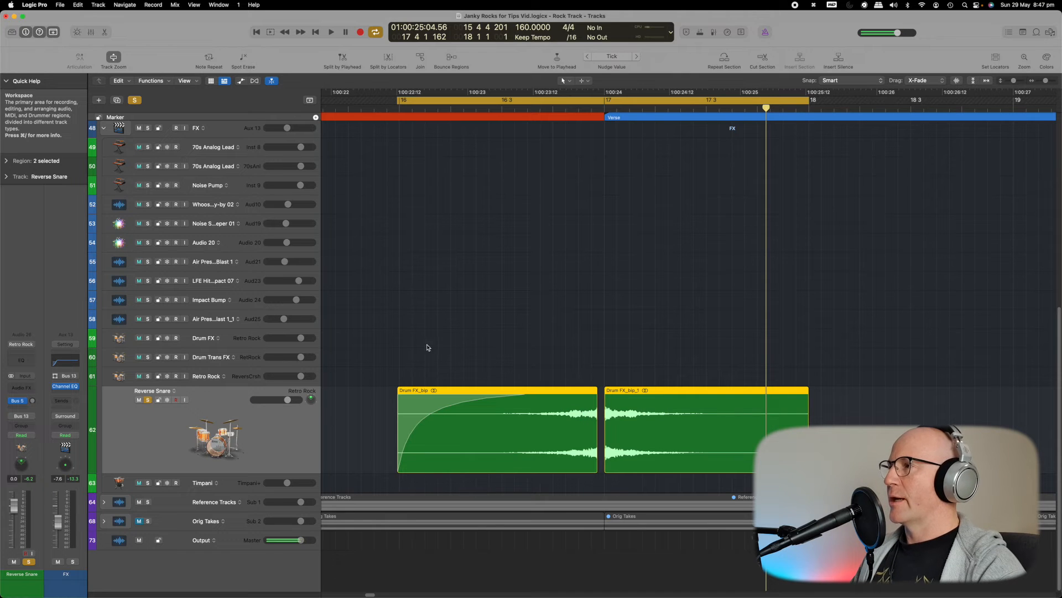
left_click(138, 104)
key("space")
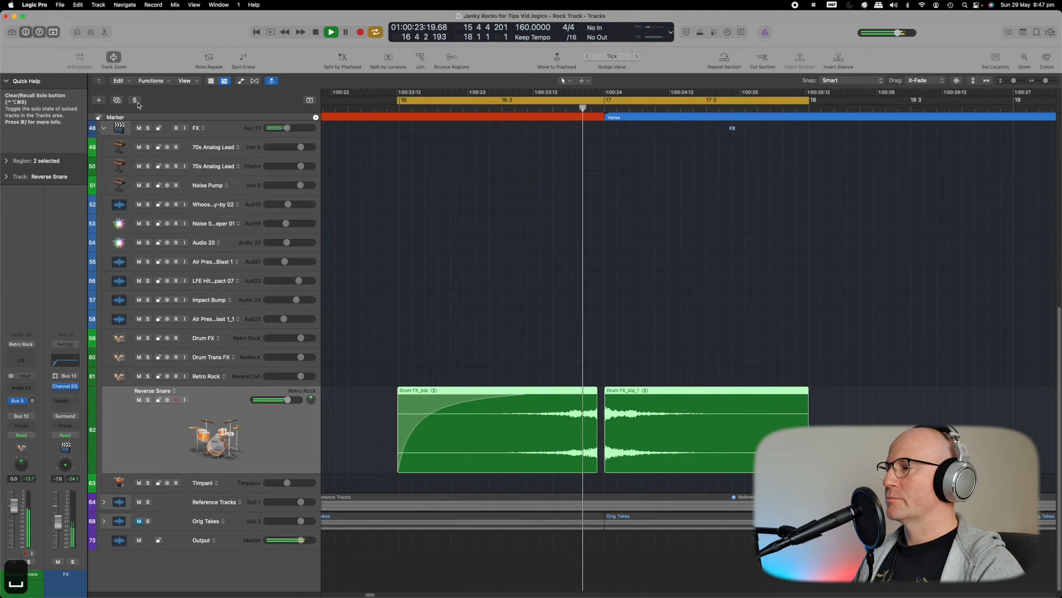
key("space")
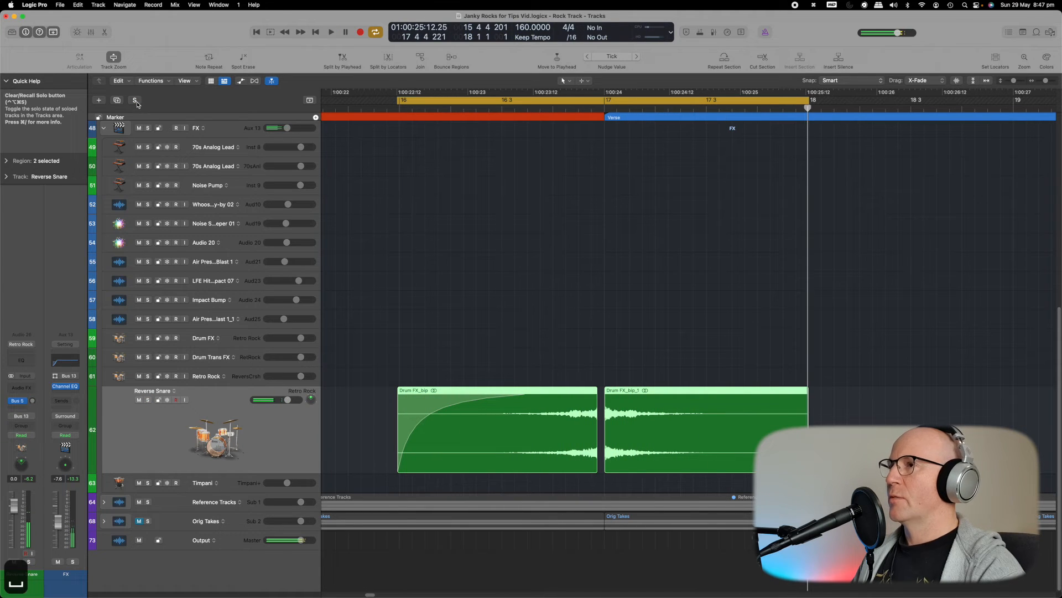
Select the Noise Pump region at bar 63 and show its Channel EQ High Cut Frequency automation
left_click(510, 319, "ctrl+alt")
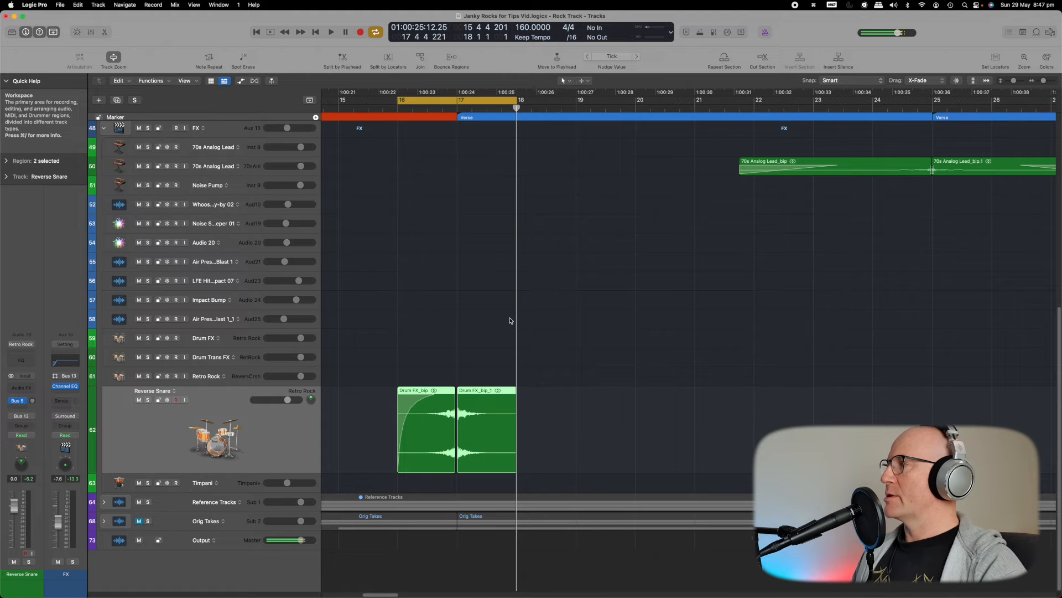
scroll(510, 318, "right", 3)
scroll(512, 319, "right", 5)
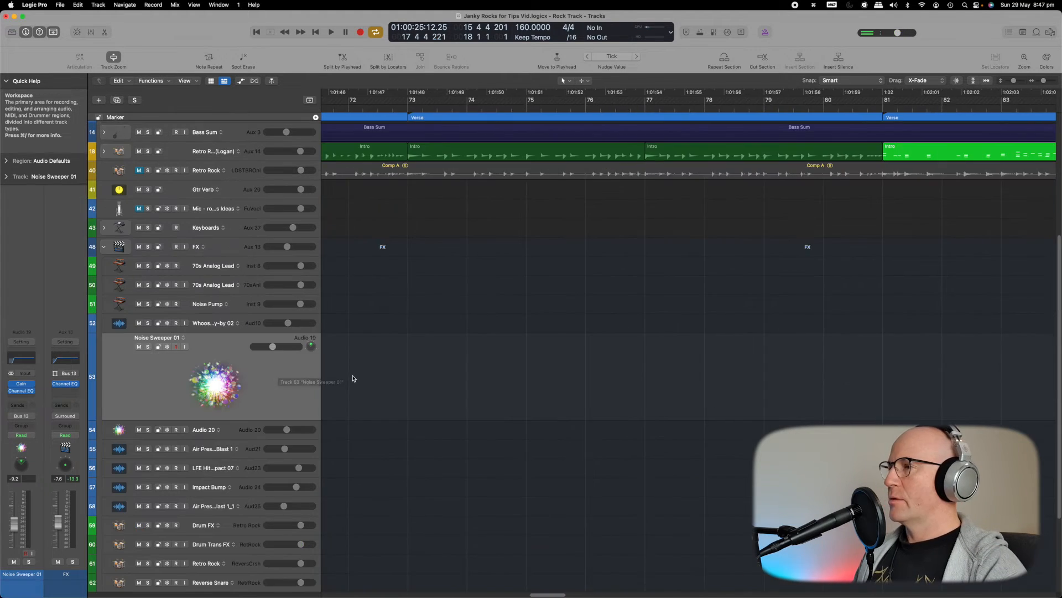
scroll(349, 368, "left", 10)
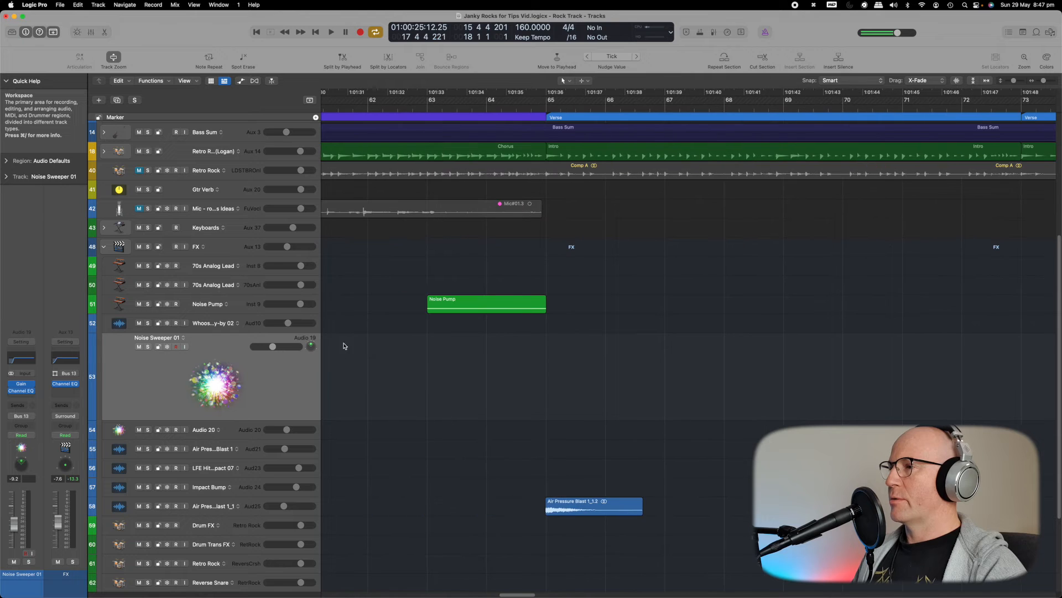
left_click(475, 306)
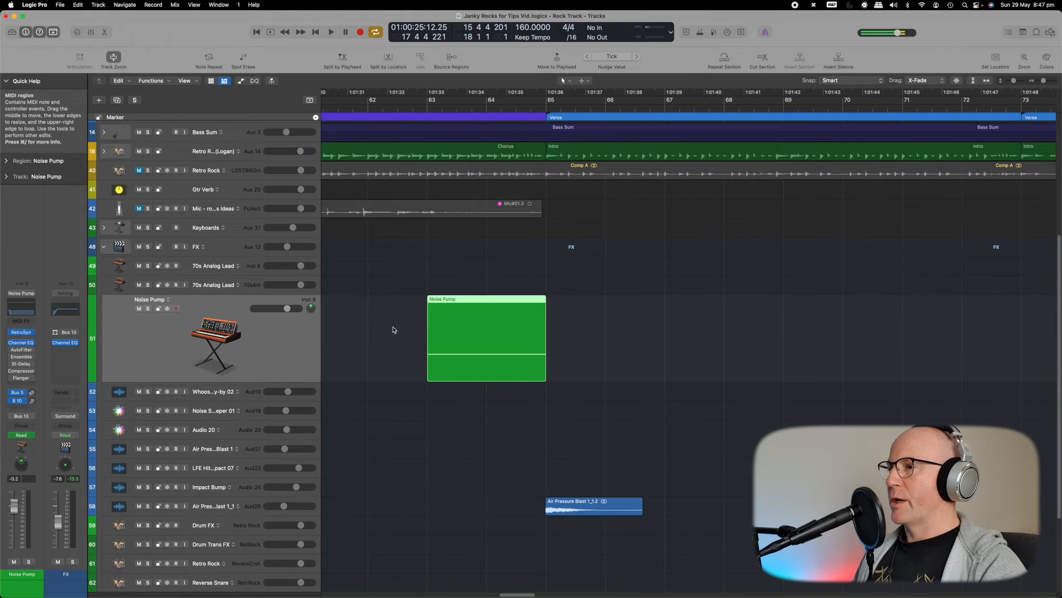
key("a")
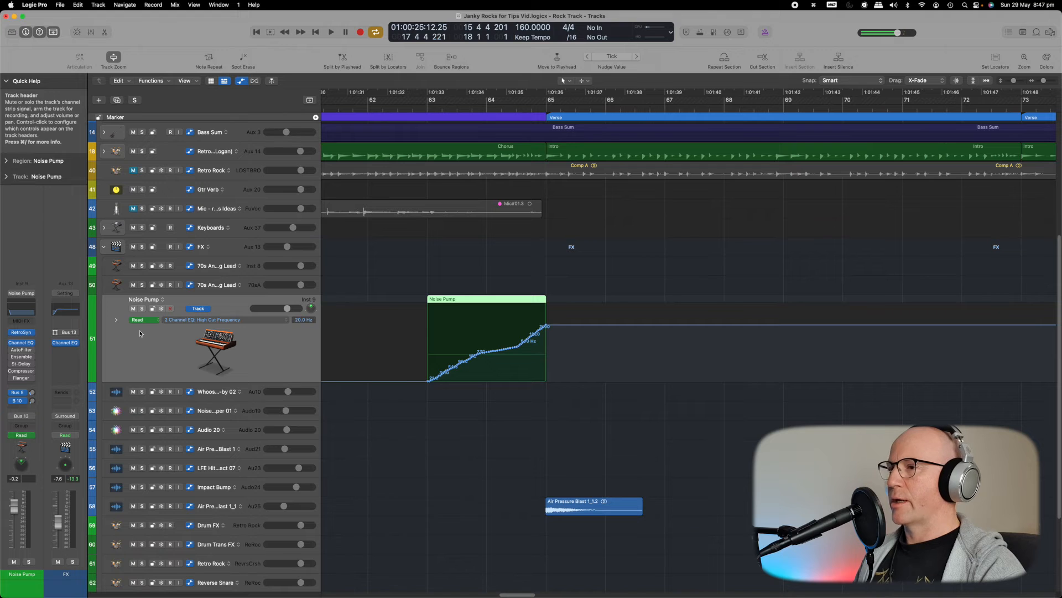
Open the Noise Pump track's Channel EQ and play bars 63 to 65 to watch the automated high cut filter sweep
left_click(21, 343)
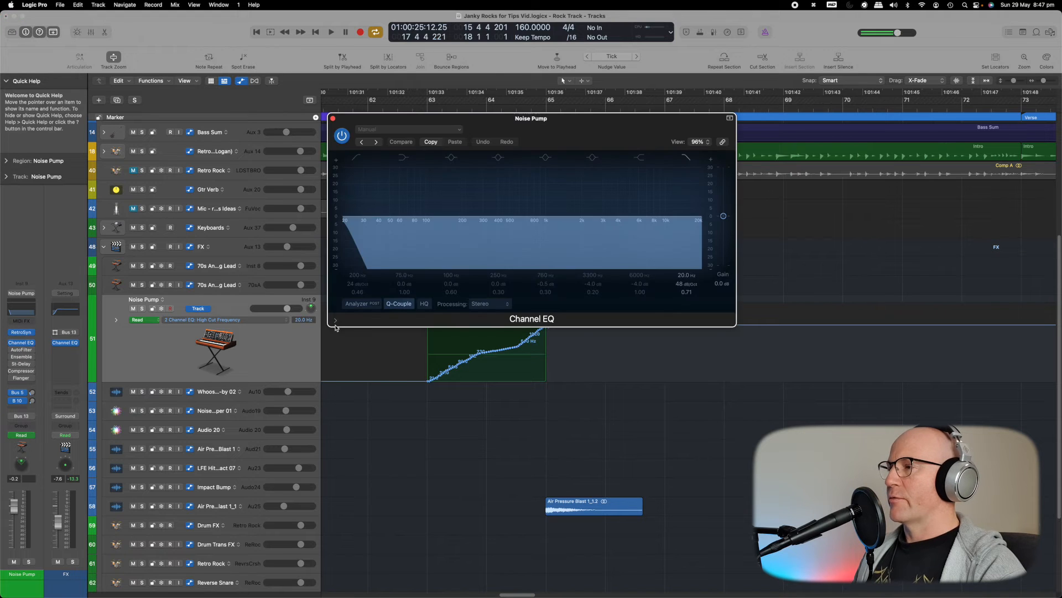
left_click_drag(496, 117, 609, 94)
key("space")
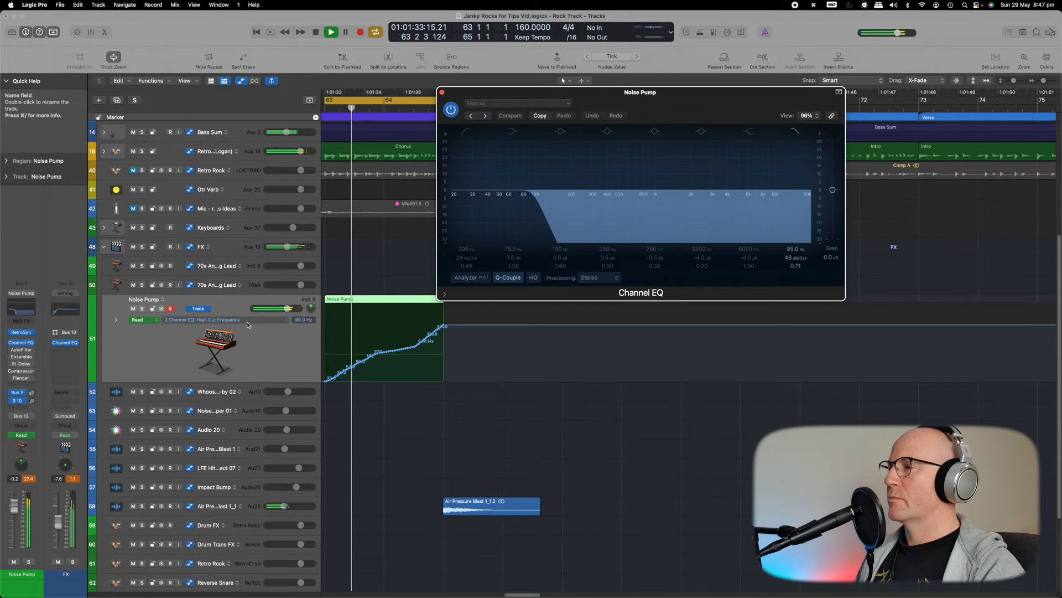
key("space")
Move the Channel EQ window clear of the regions and extend the end of the cycle range to about 65 4 3
left_click_drag(499, 92, 607, 82)
left_click_drag(446, 101, 495, 101)
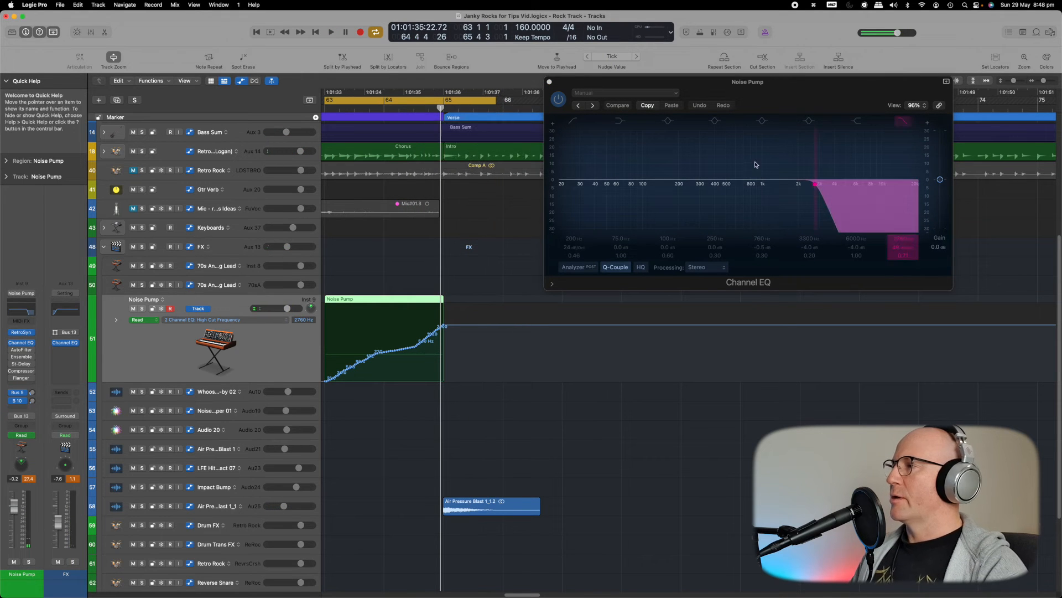
scroll(378, 352, "left", 2)
scroll(378, 352, "left", 3)
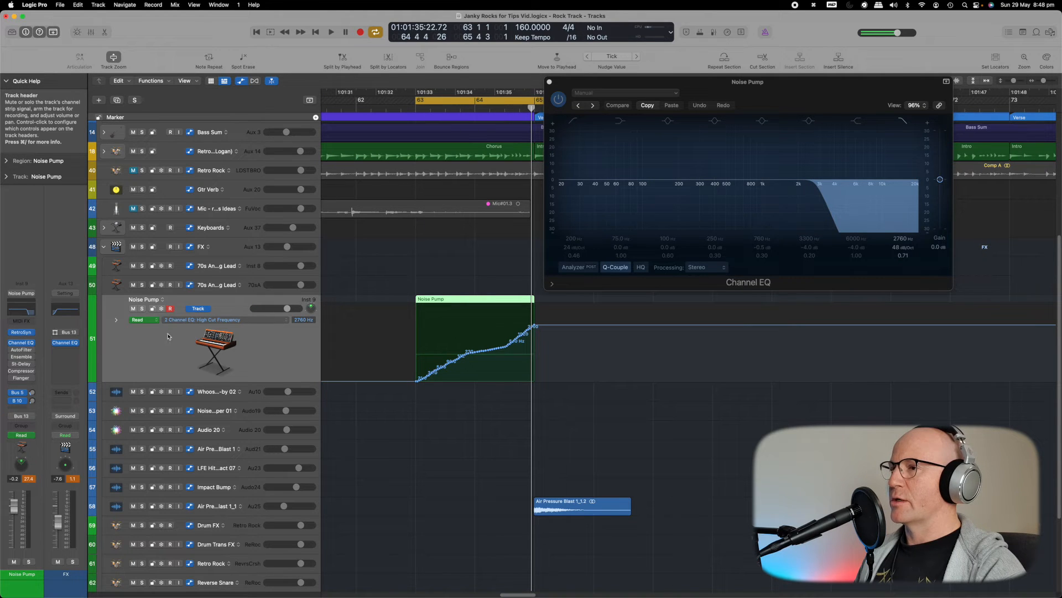
Audition a note of the Noise Pump instrument with the Musical Typing keyboard and close the keyboard
key("super+k")
left_click(637, 402)
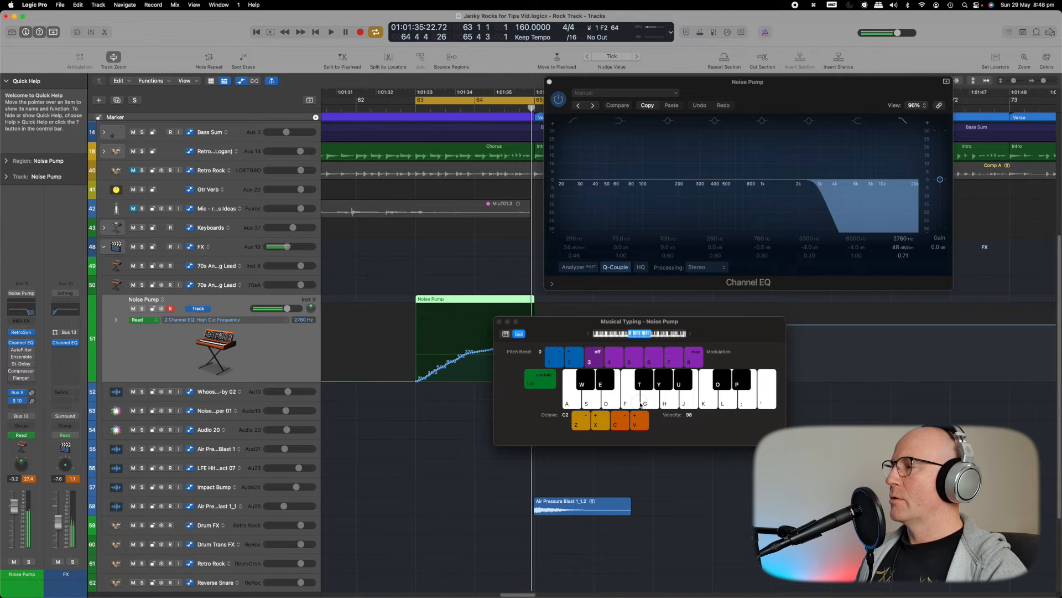
left_click(500, 322)
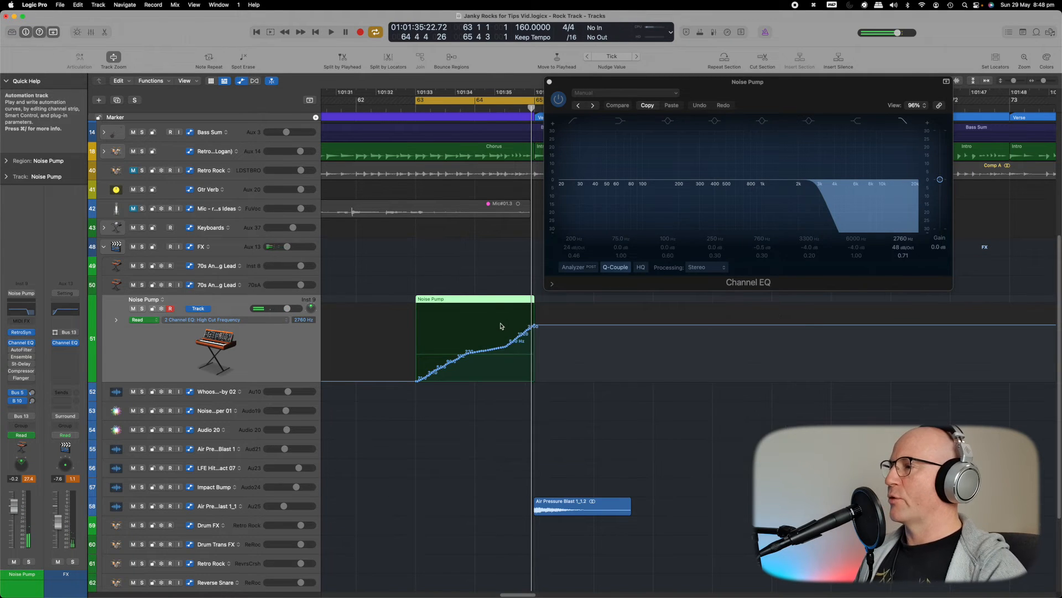
Solo the Noise Pump track, play its filter sweep in the cycle range, stop playback, and unsolo the track
left_click(142, 309)
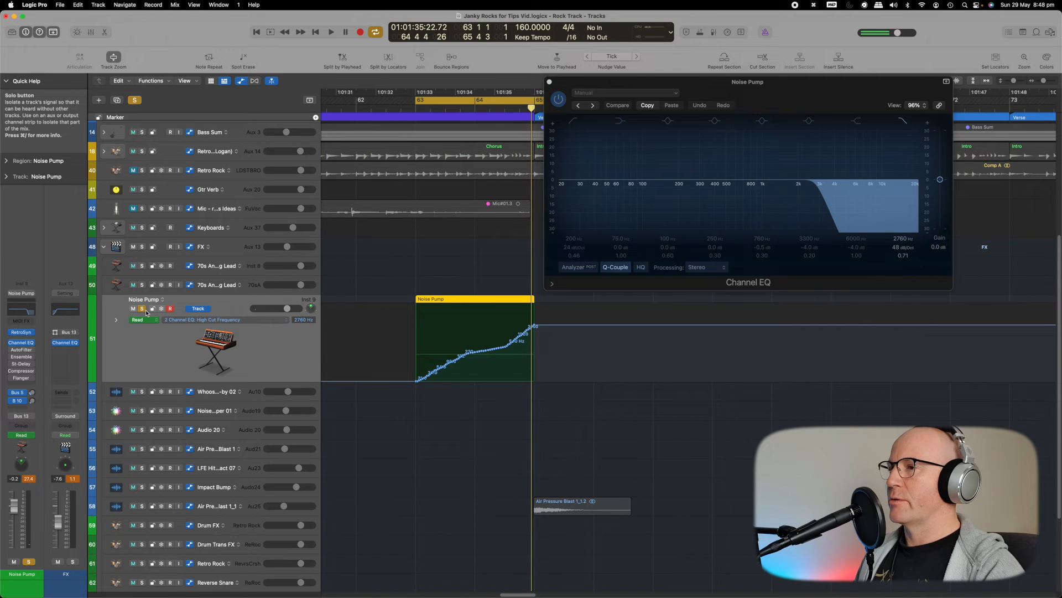
key("space")
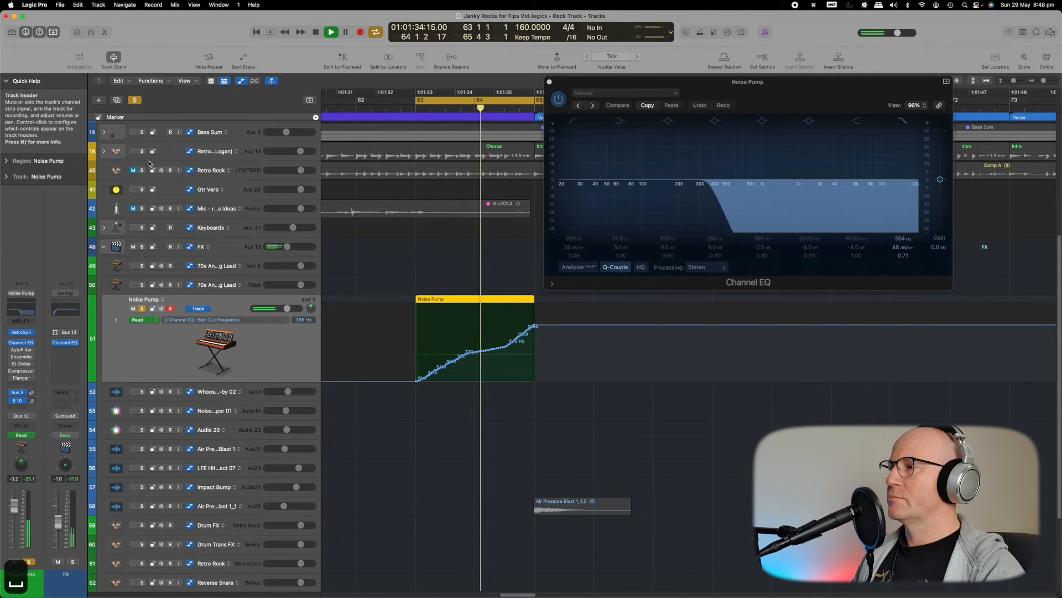
key("space")
left_click(142, 309)
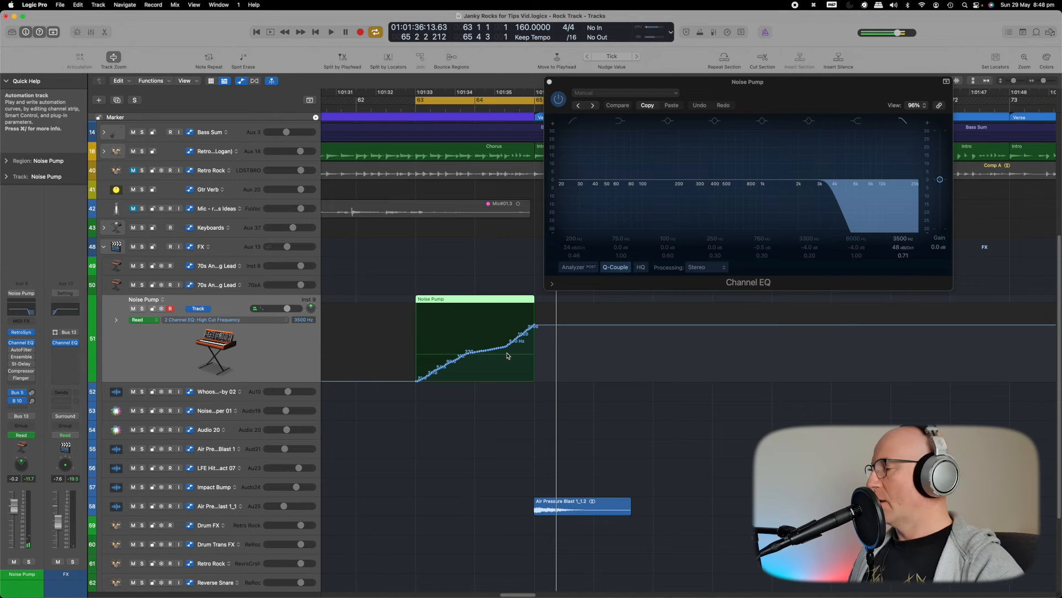
Hide the track automation and the Channel EQ window, and bring the FX regions around the Bridge into view
key("super+Left")
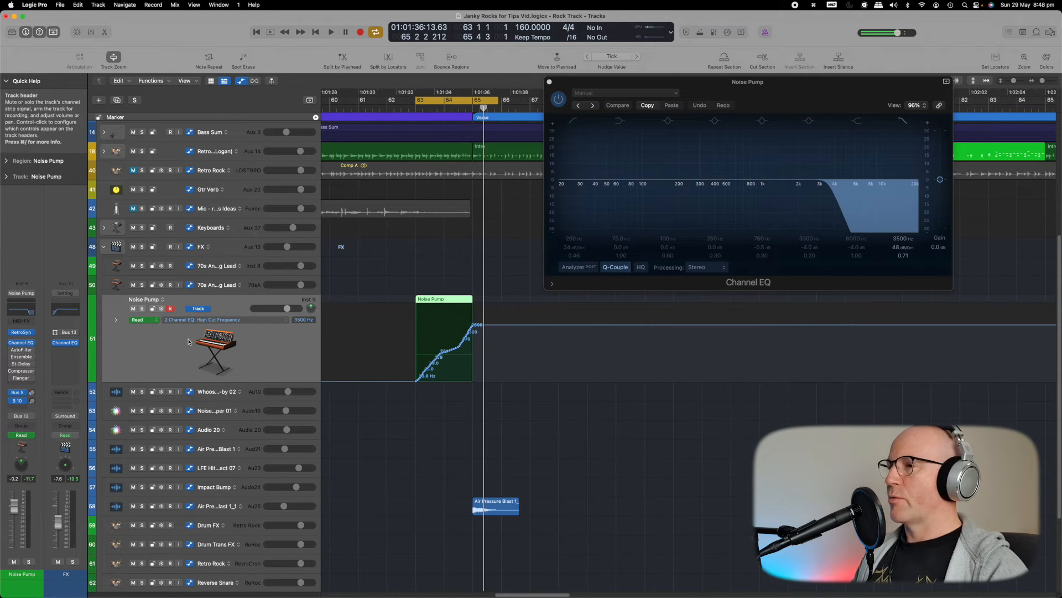
key("a")
key("super+Left")
scroll(365, 367, "down", 2)
scroll(364, 368, "right", 15)
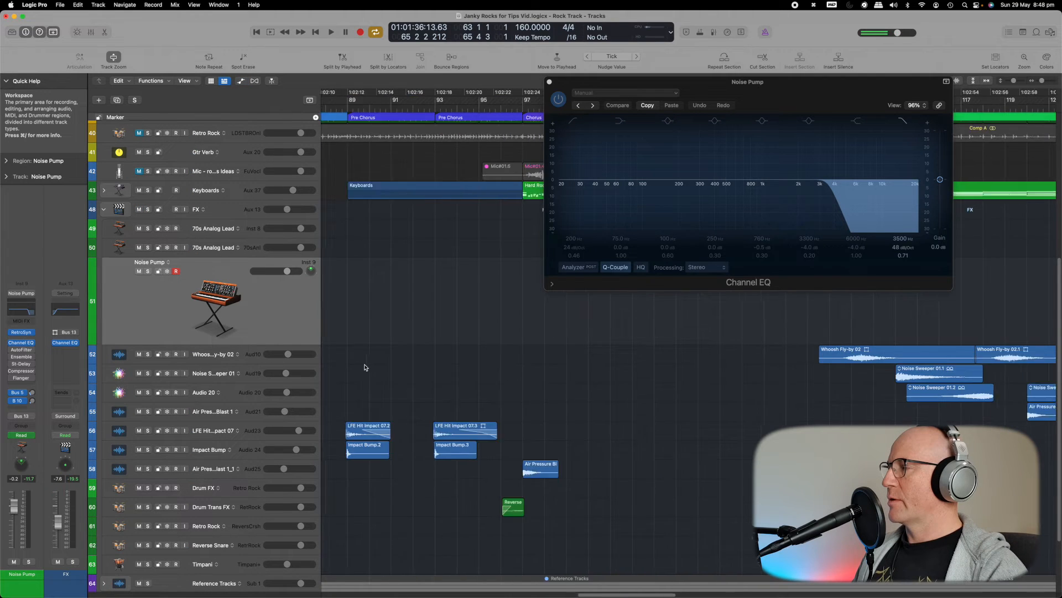
scroll(365, 368, "right", 10)
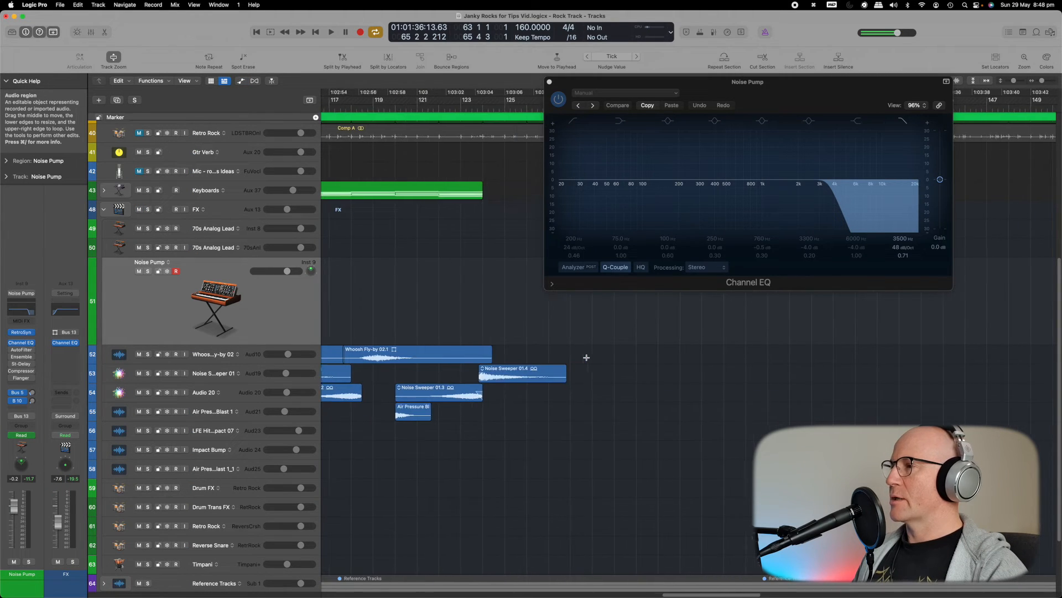
scroll(586, 357, "left", 10)
key("v")
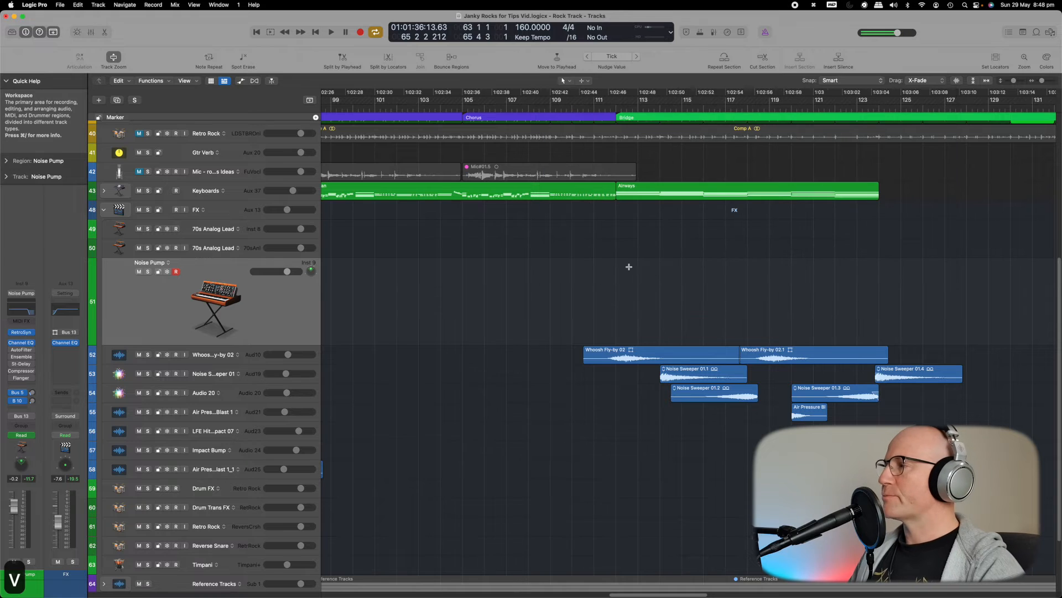
Play from the first Whoosh Fly-by 02 region, auditioning tracks 52 to 58 soloed and within the full mix
scroll(625, 257, "right", 3)
left_click(581, 352)
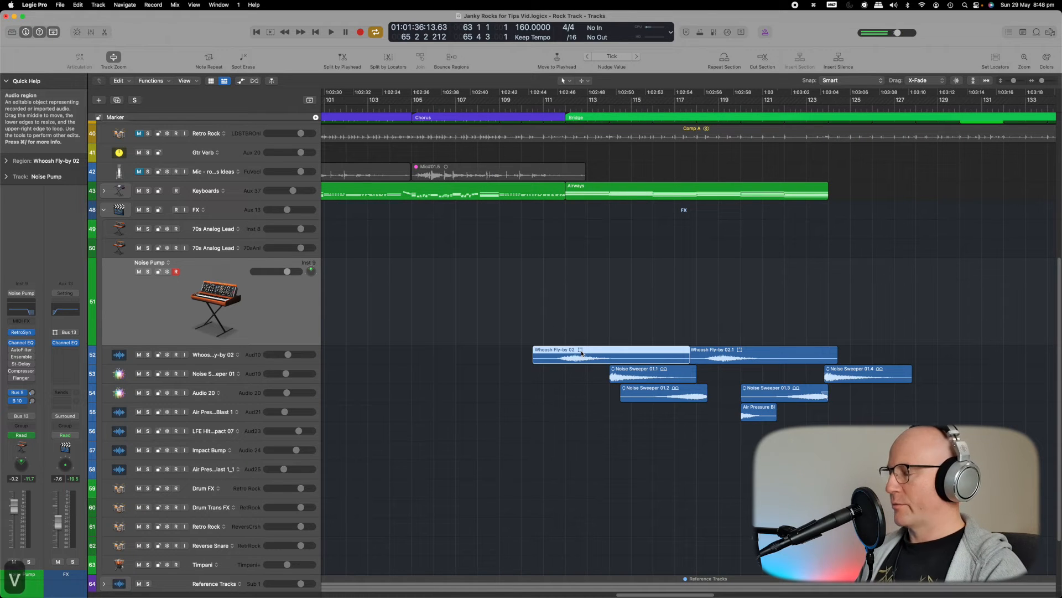
key("shift+Return")
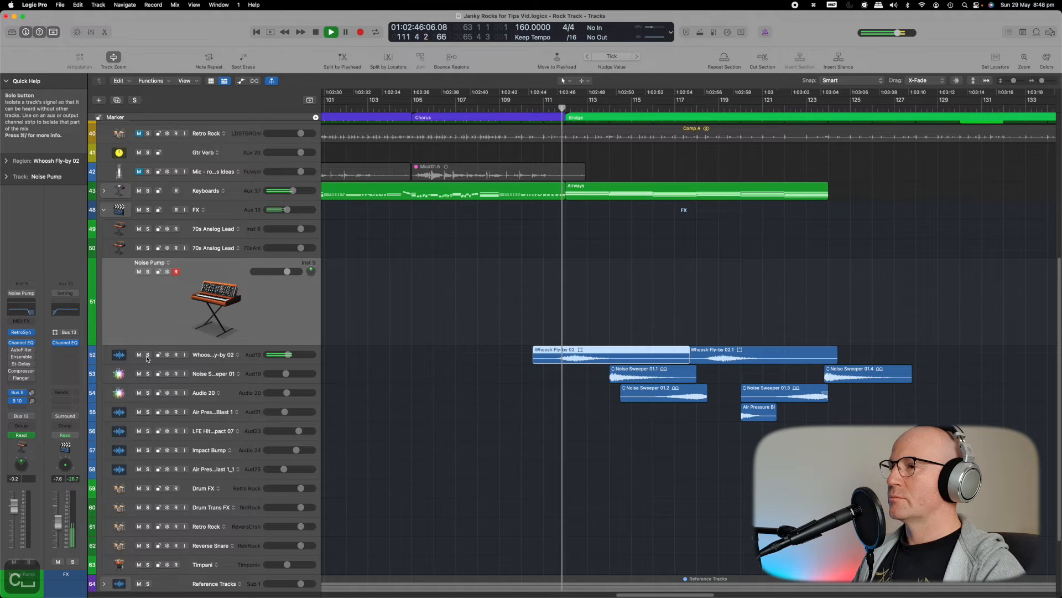
left_click_drag(148, 354, 147, 432)
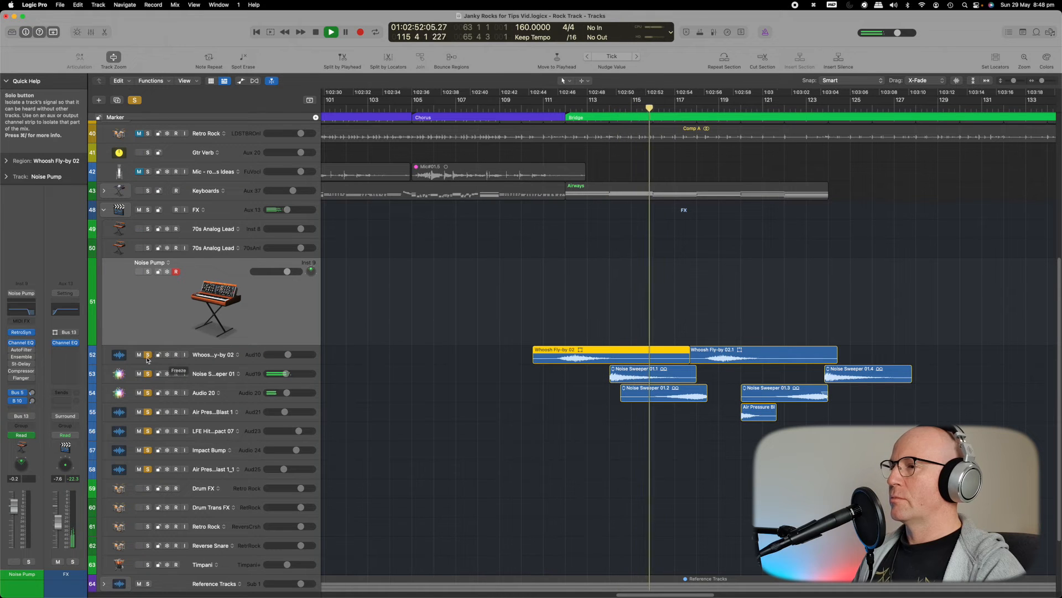
left_click_drag(148, 354, 155, 464)
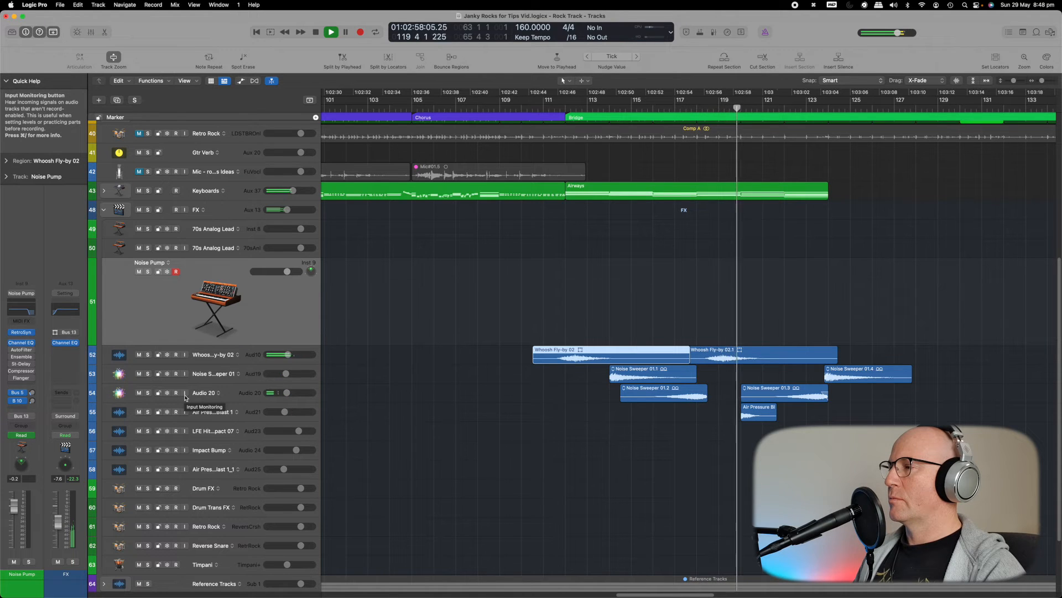
Stop playback and collapse the FX track stack
key("space")
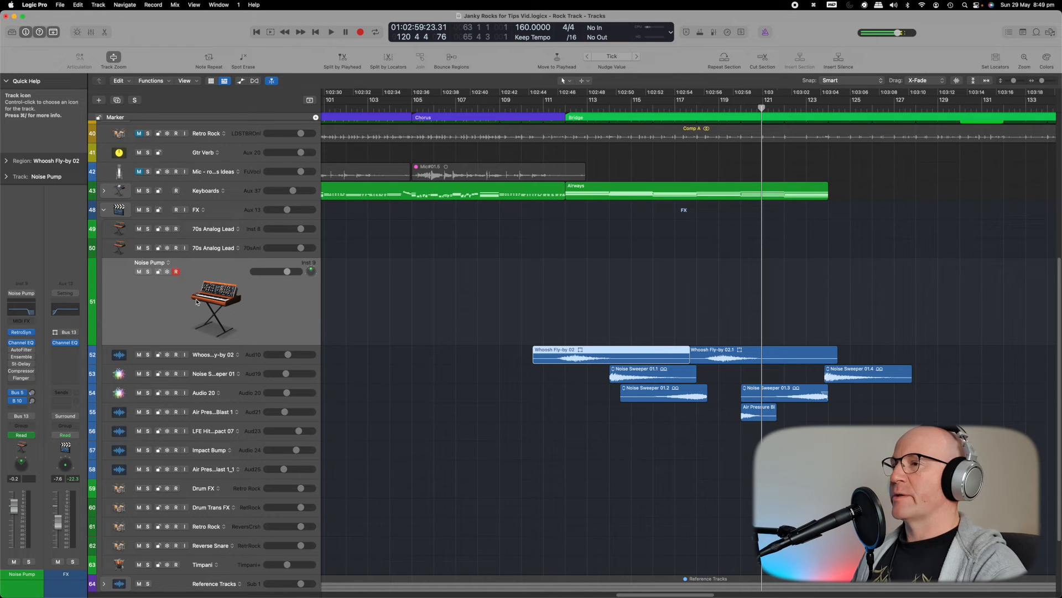
left_click(103, 210)
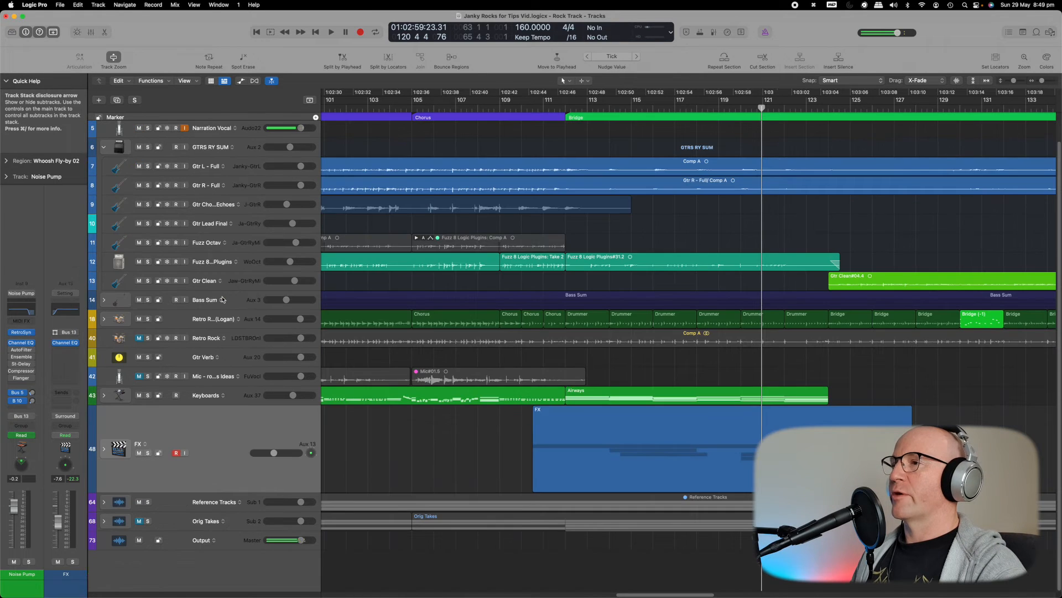
Play the song from the Verse at bar 65 into the following Verse at bar 73 and stop playback
scroll(602, 272, "up", 1)
scroll(602, 272, "left", 7)
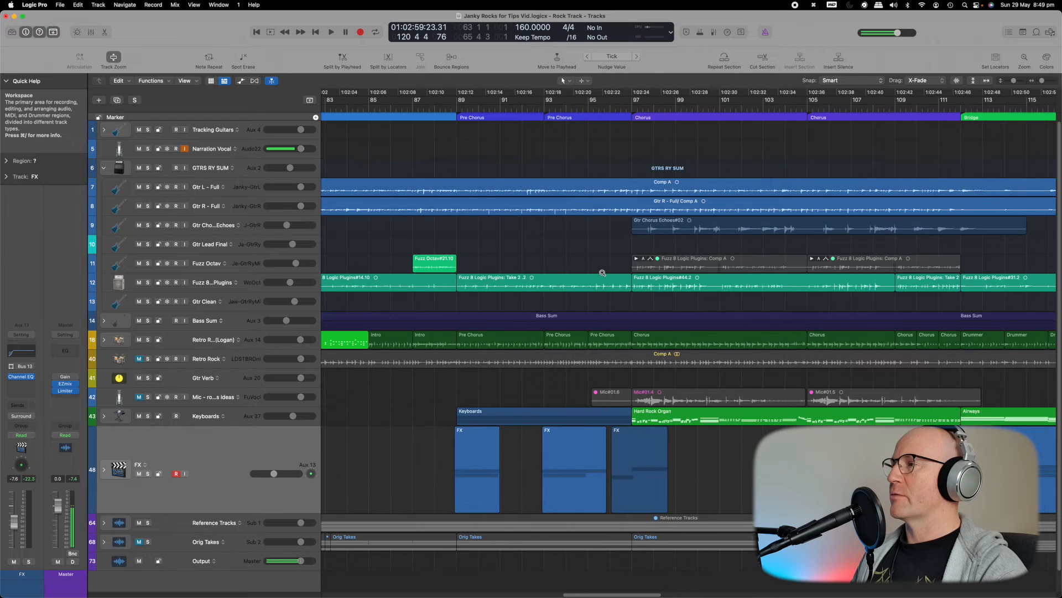
scroll(602, 273, "down", 5)
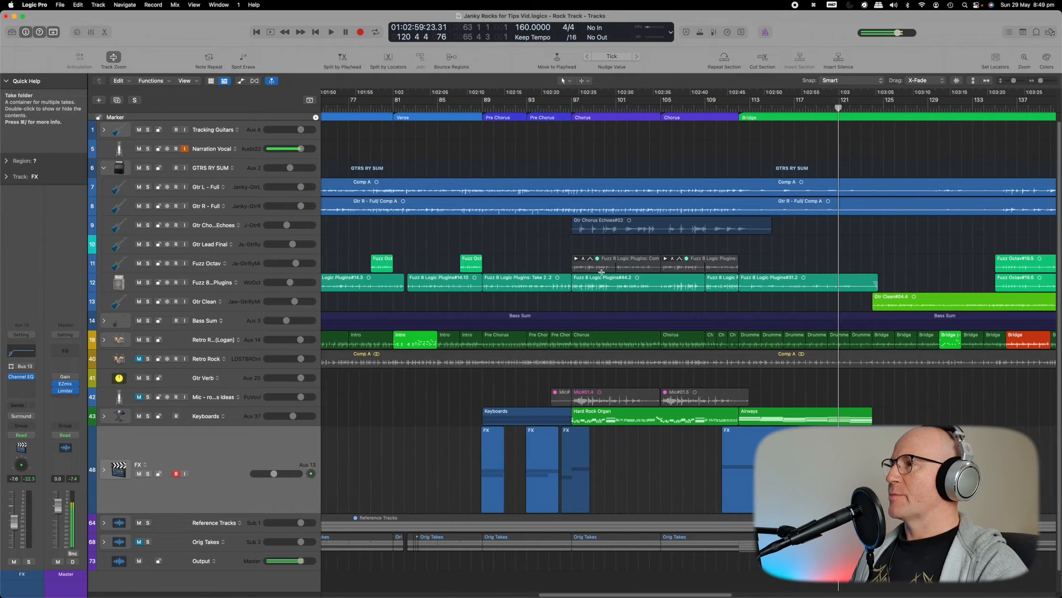
scroll(601, 272, "down", 5)
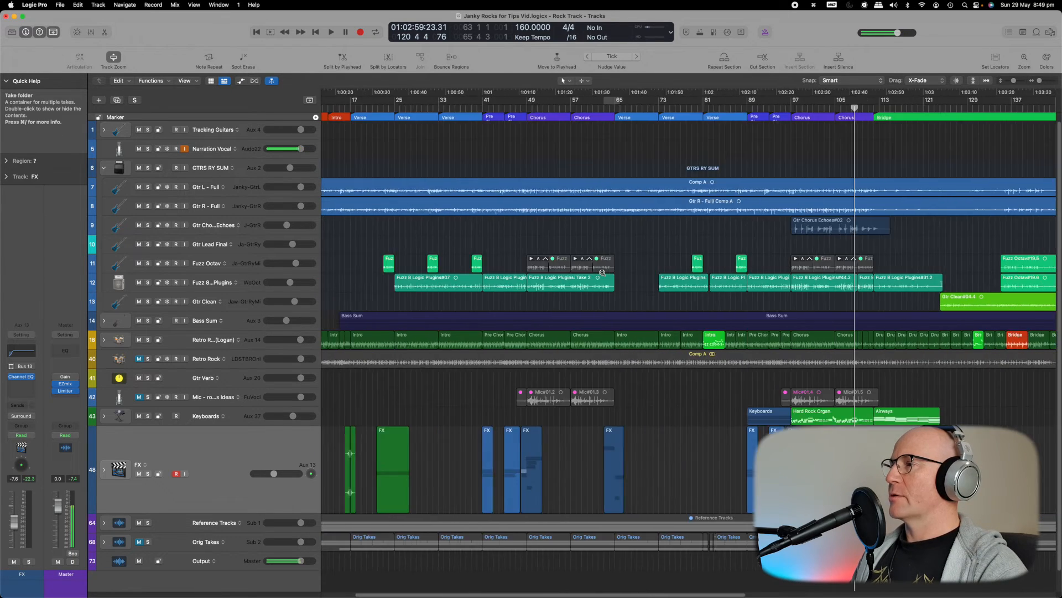
scroll(602, 272, "down", 2)
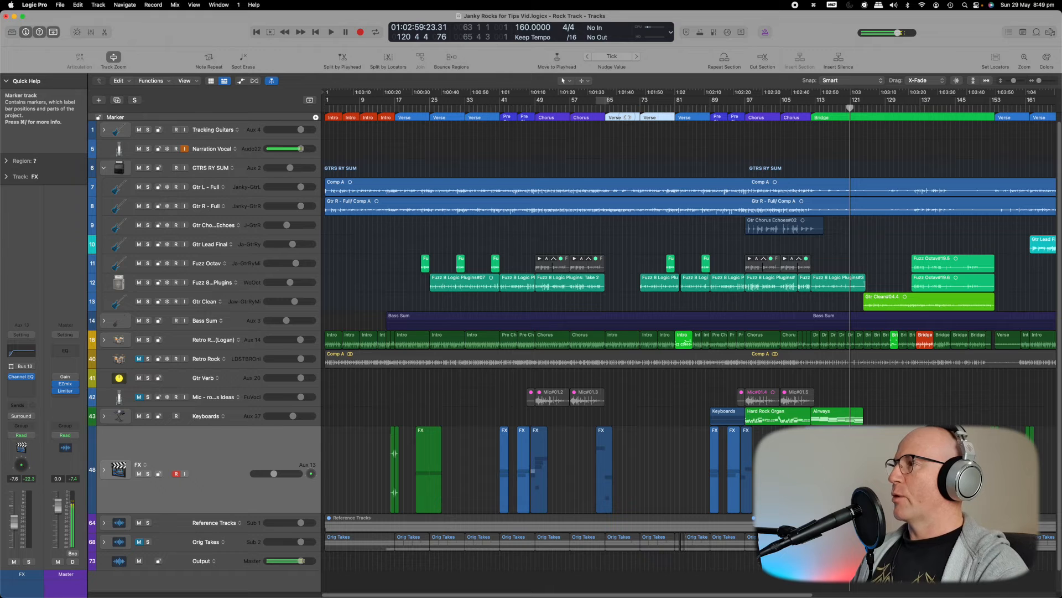
key("space")
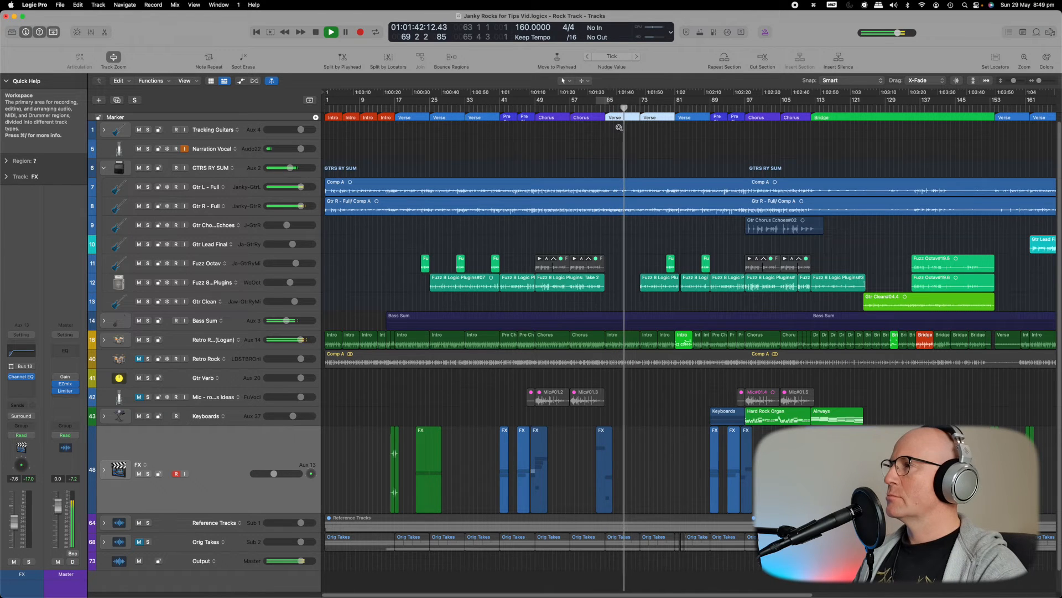
scroll(619, 128, "right", 5)
scroll(619, 128, "right", 3)
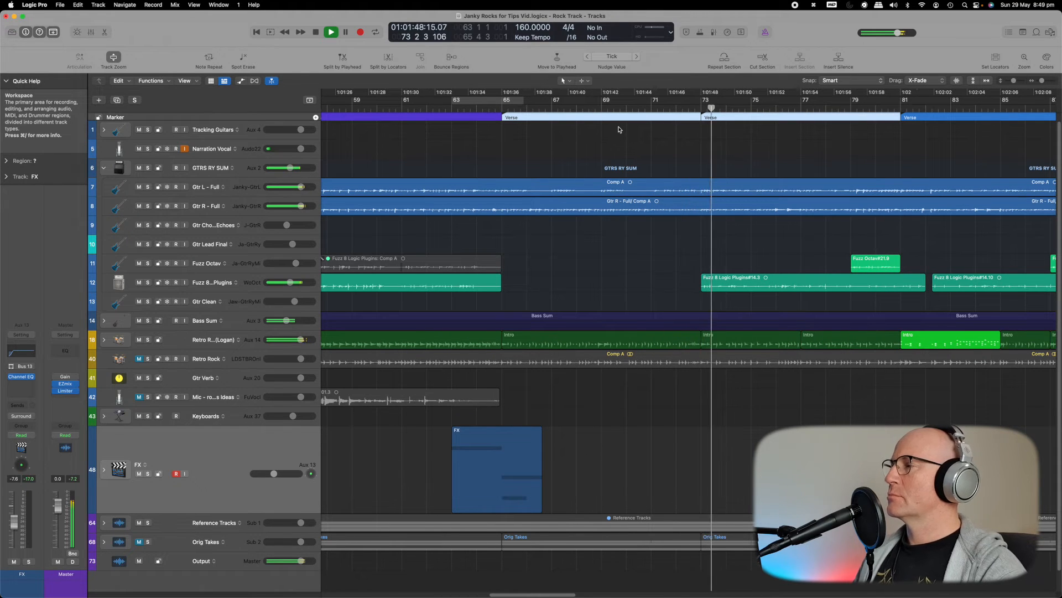
key("space")
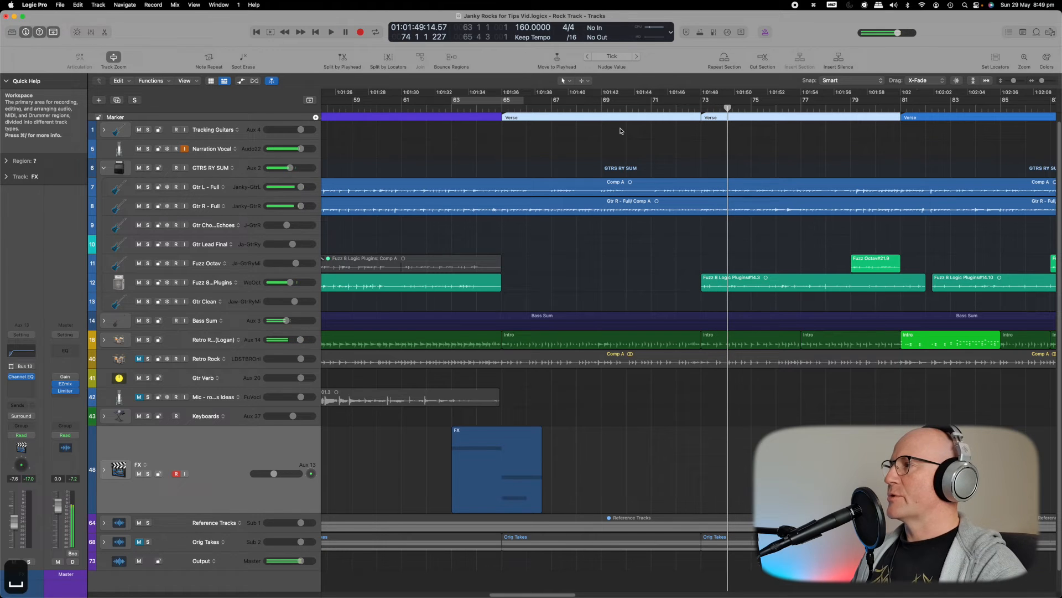
Play the Verse at bar 81 up to the Pre Chorus and stop playback
scroll(590, 127, "right", 5)
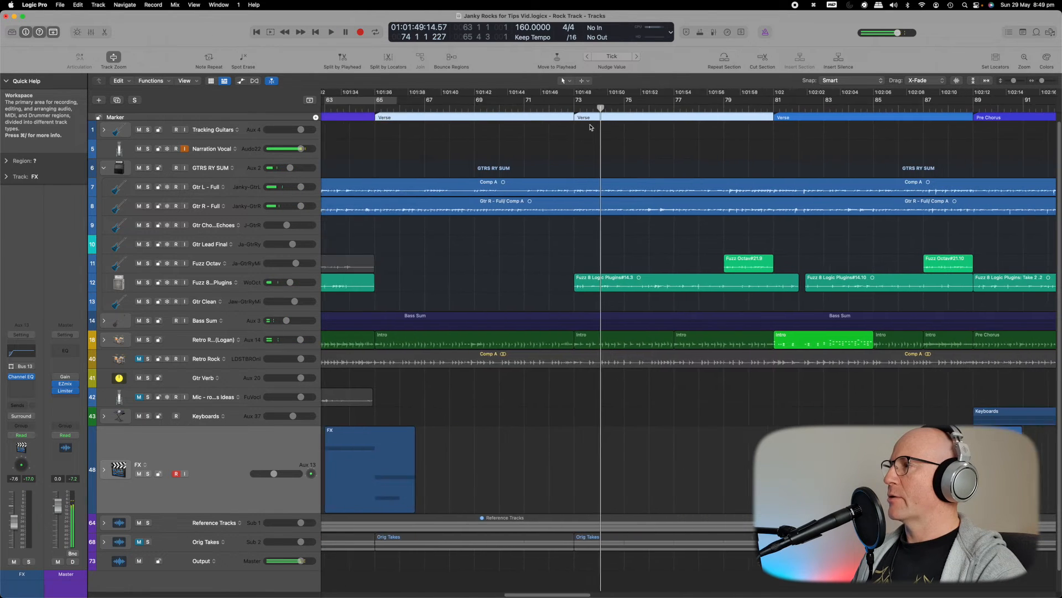
left_click(688, 115)
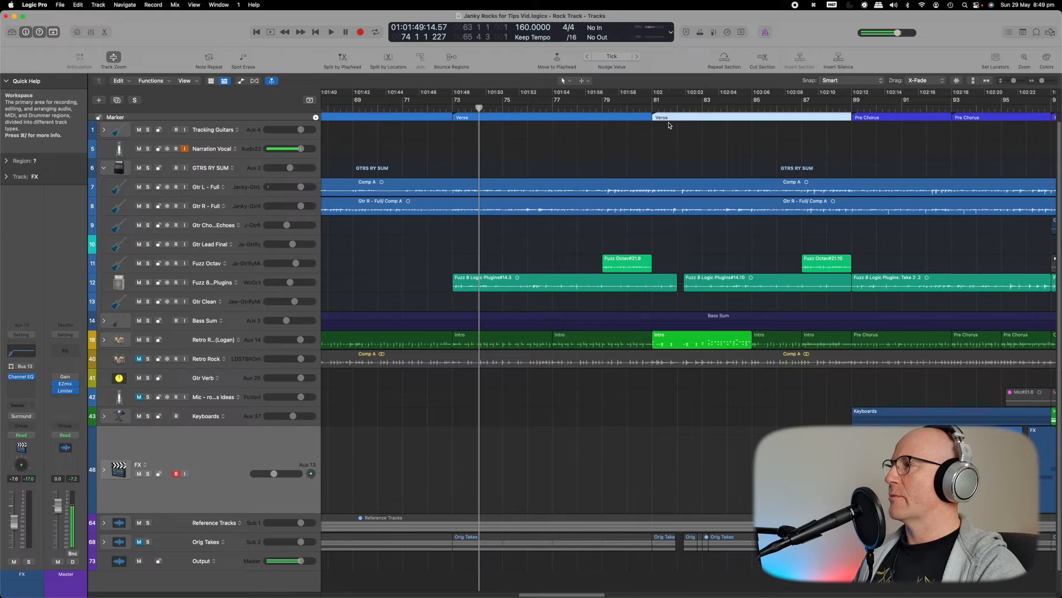
scroll(668, 126, "right", 4)
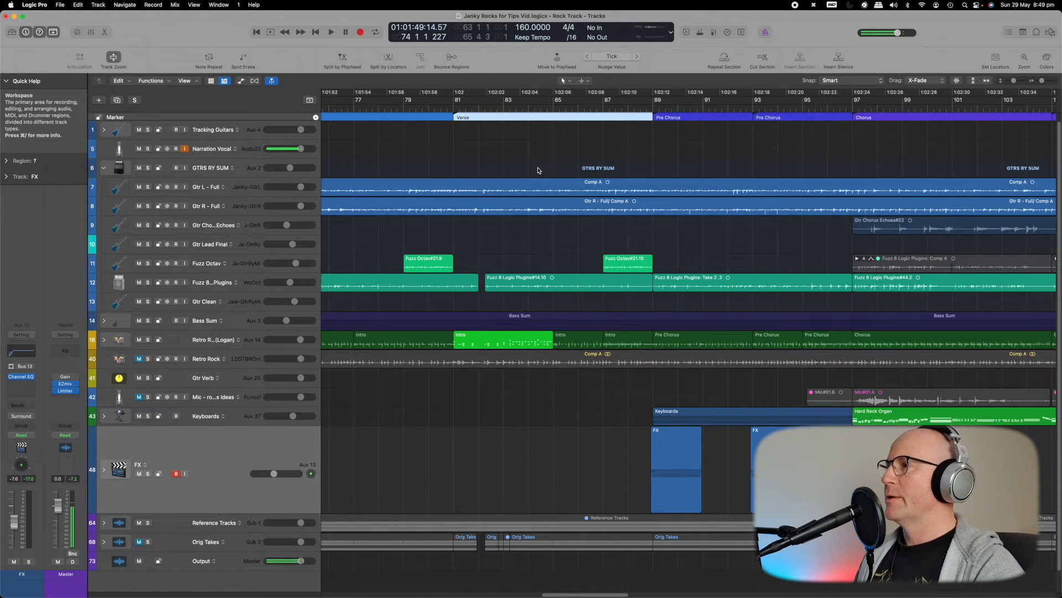
key("space")
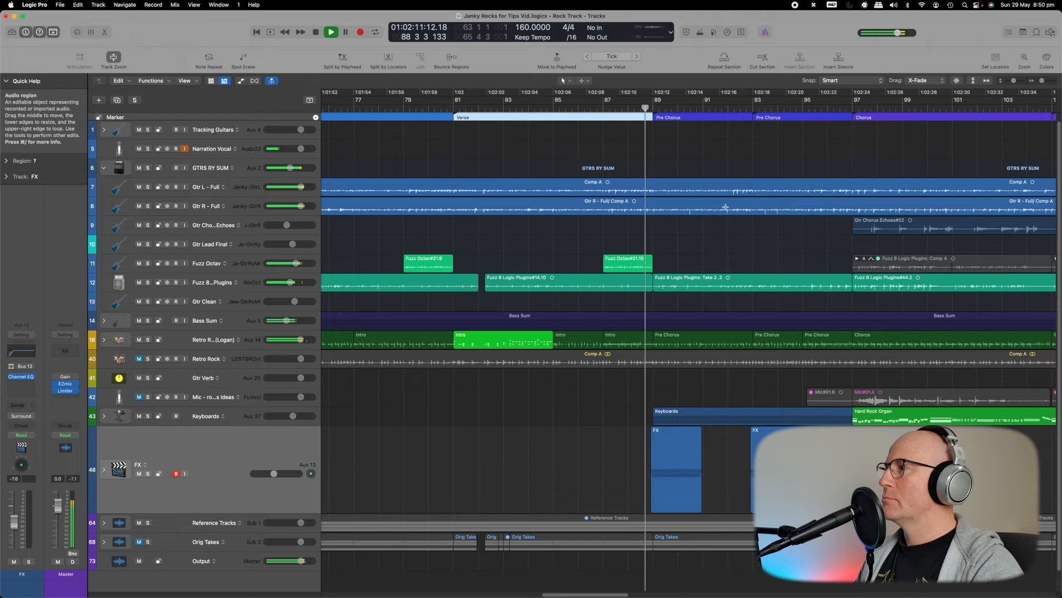
key("space")
Cycle the Chorus from bar 97 to 105 and audition the guitar chorus echoes track soloed and within the full mix
scroll(725, 207, "right", 15)
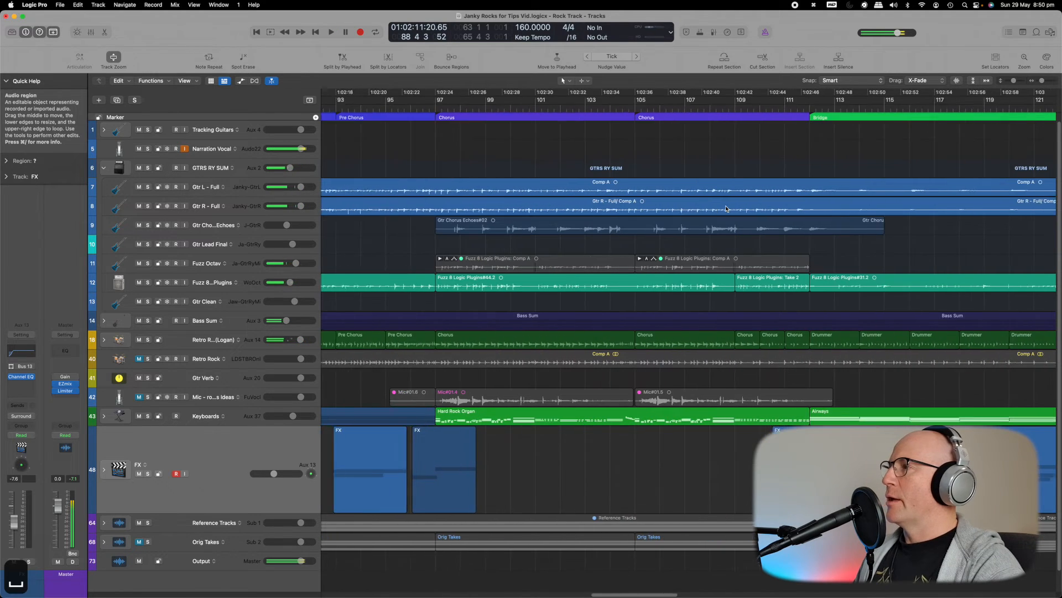
scroll(726, 209, "right", 2)
left_click_drag(389, 102, 581, 105)
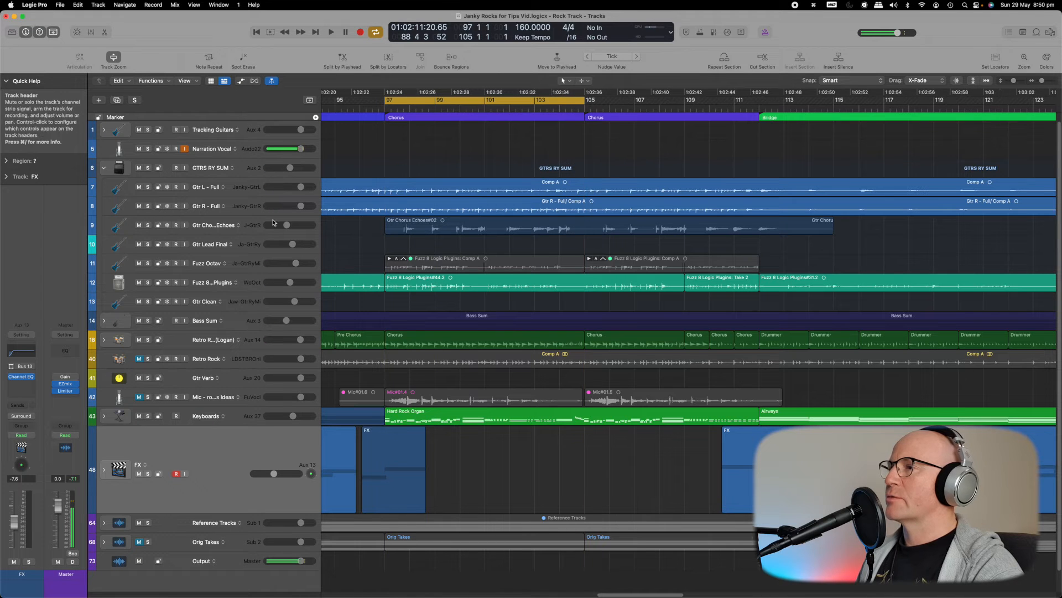
left_click(148, 226)
key("space")
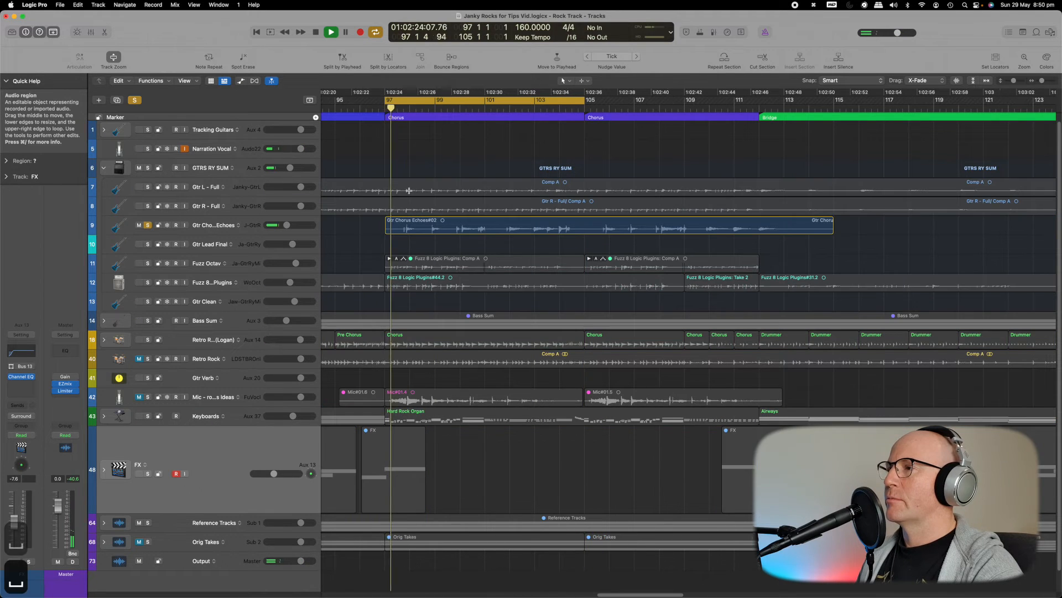
left_click(148, 226)
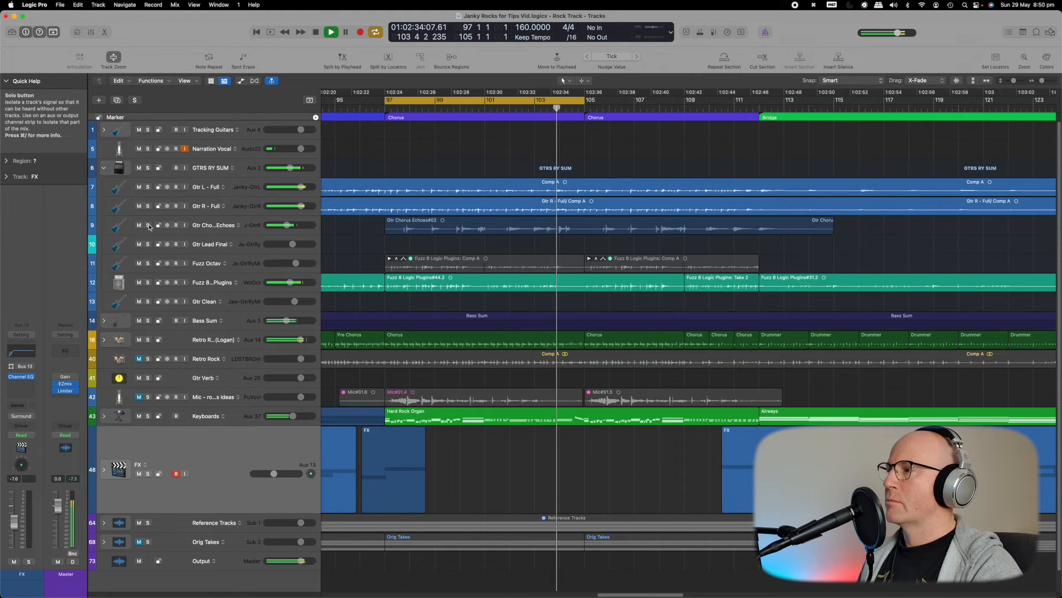
key("space")
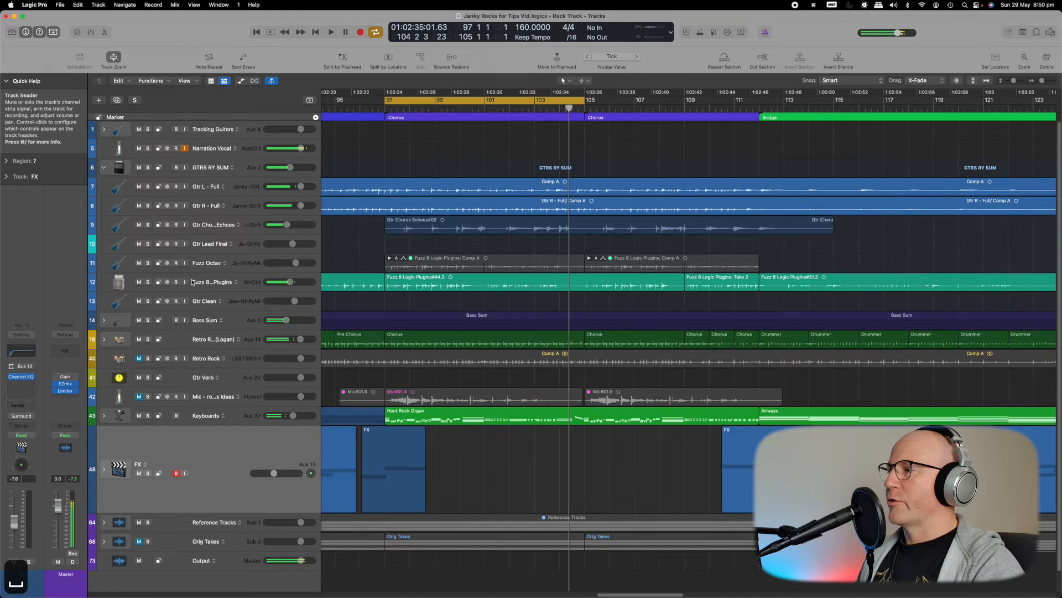
Expand the Keyboards track stack and audition the Hard Rock Organ in the Chorus, both soloed and within the full mix
scroll(169, 332, "down", 1)
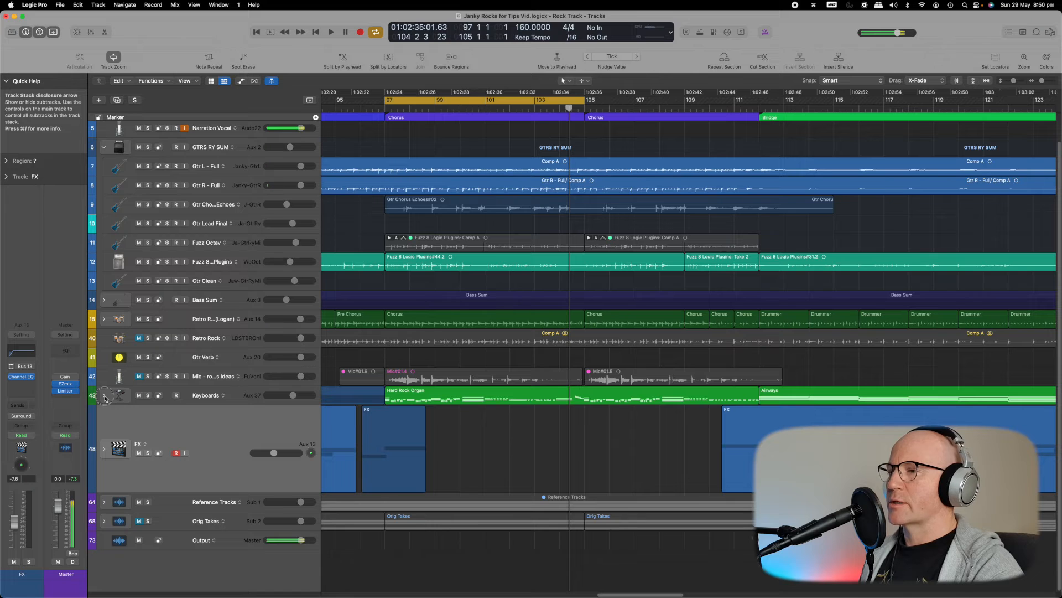
left_click(119, 404)
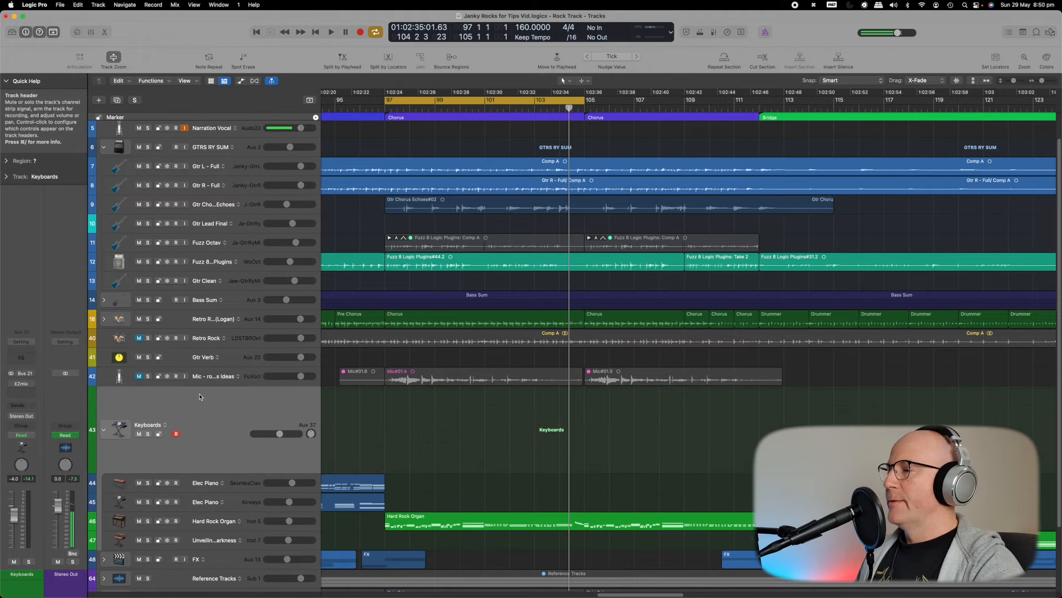
scroll(199, 399, "down", 2)
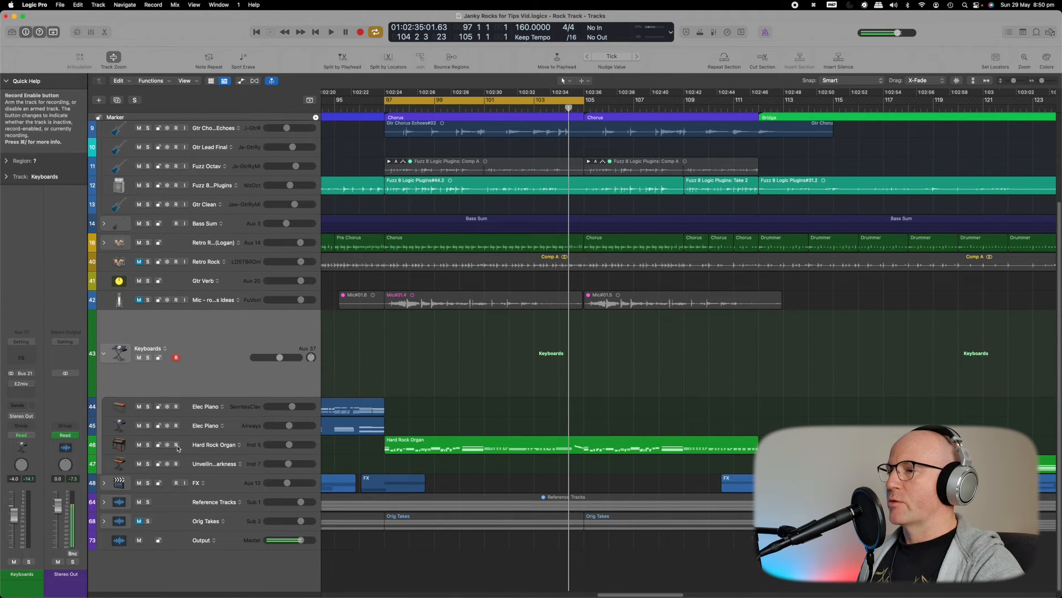
key("space")
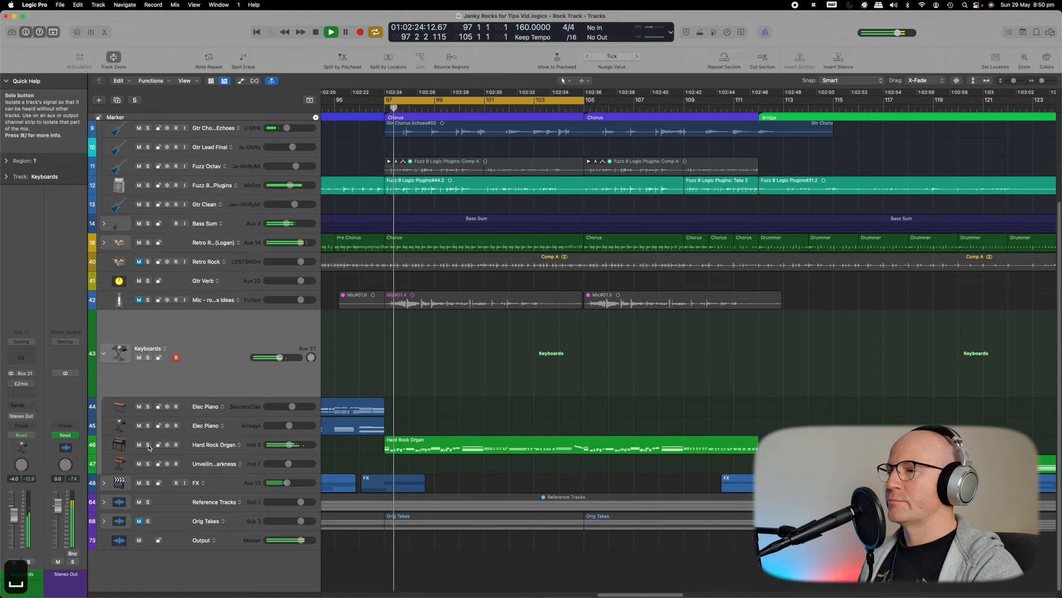
left_click(148, 445)
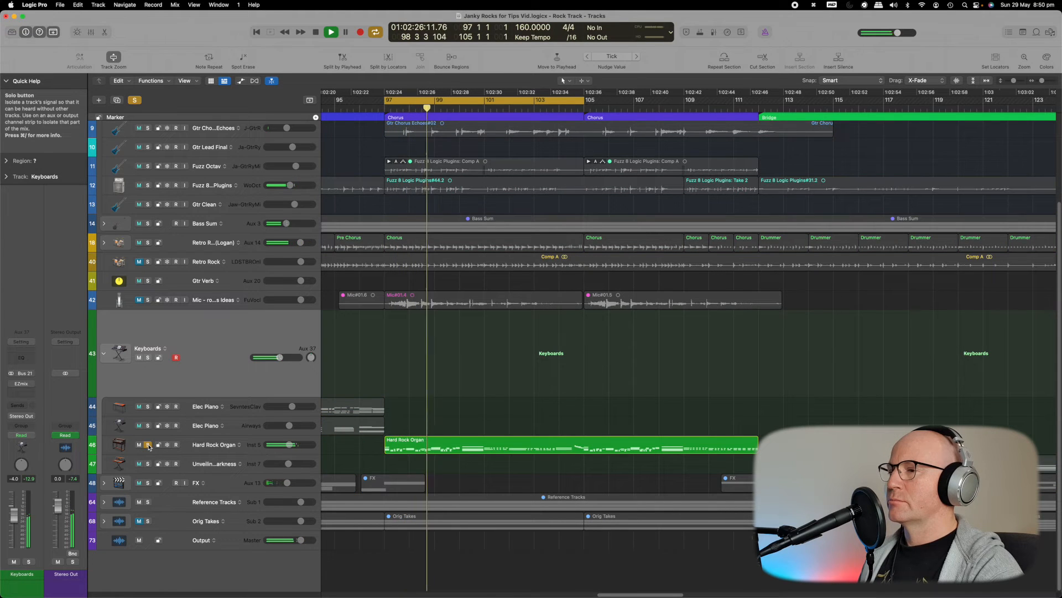
left_click(147, 445)
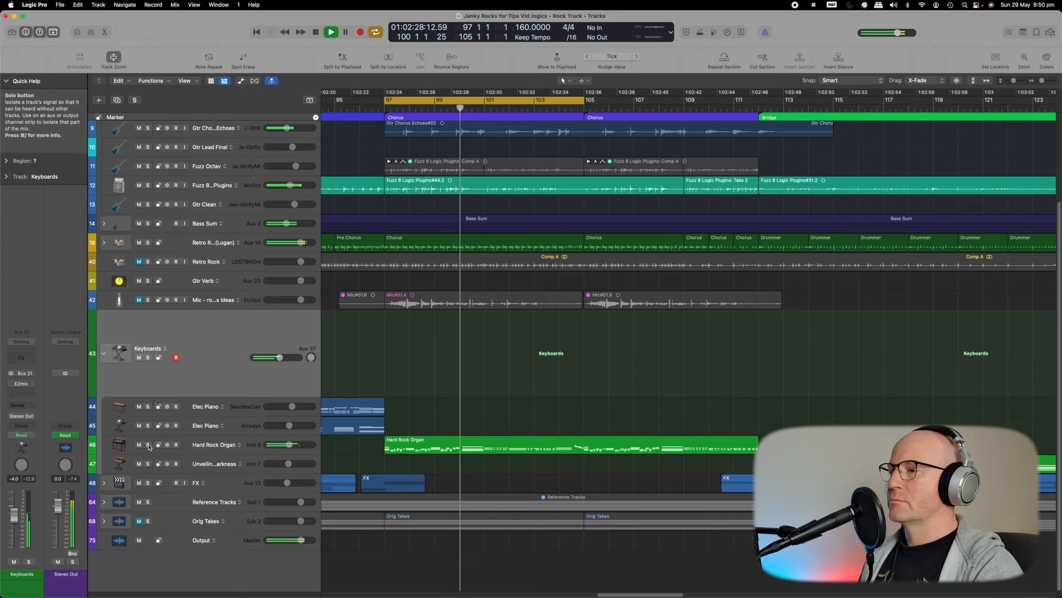
key("space")
Set the cycle range to the Elec Piano.2 region in the Pre Chorus and audition both Elec Piano tracks soloed and within the full mix
scroll(365, 422, "left", 5)
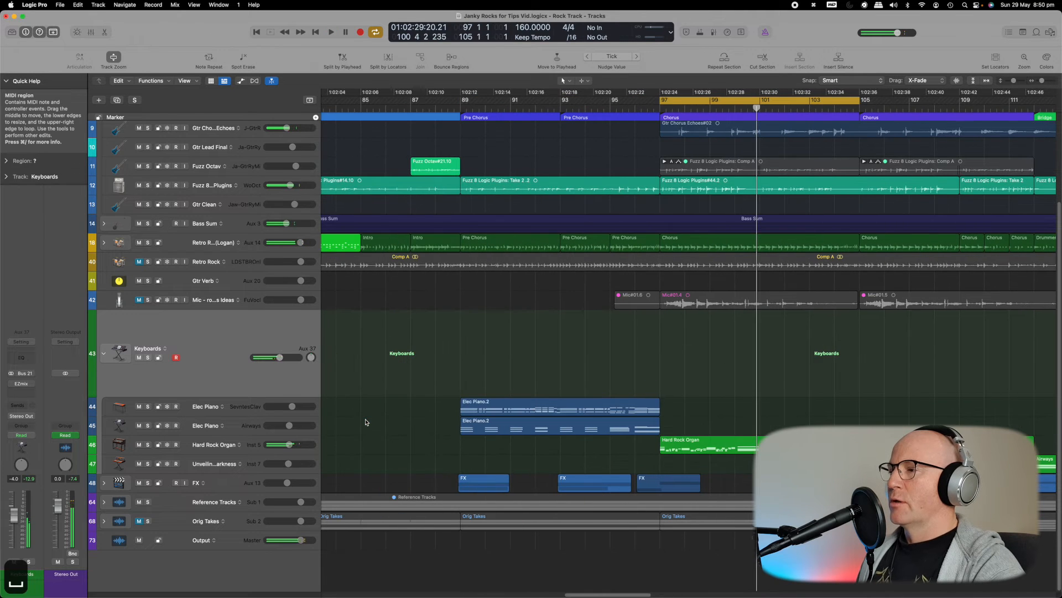
left_click(519, 402)
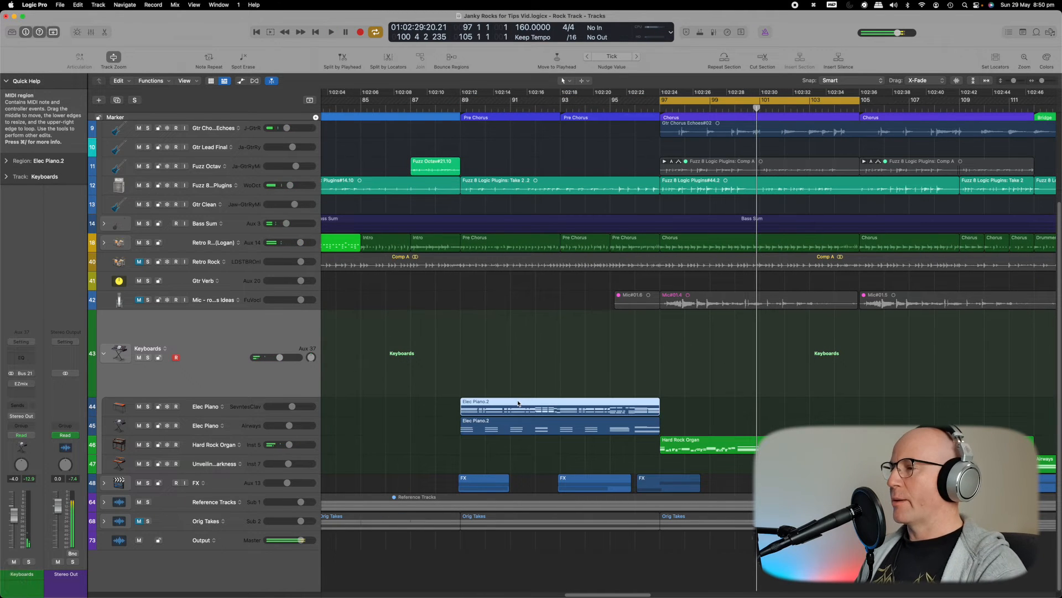
key("super+u")
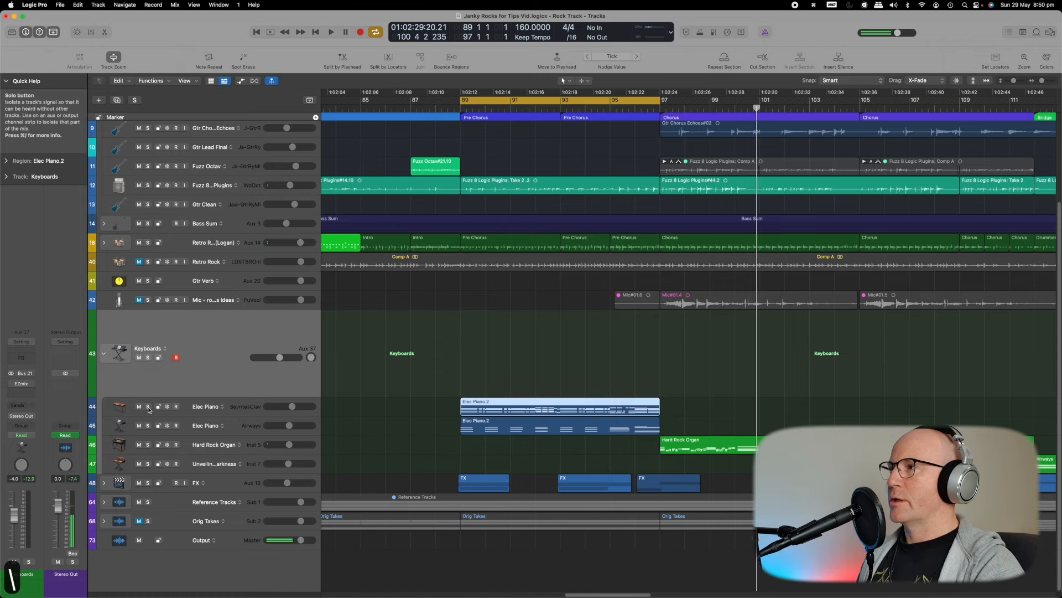
key("space")
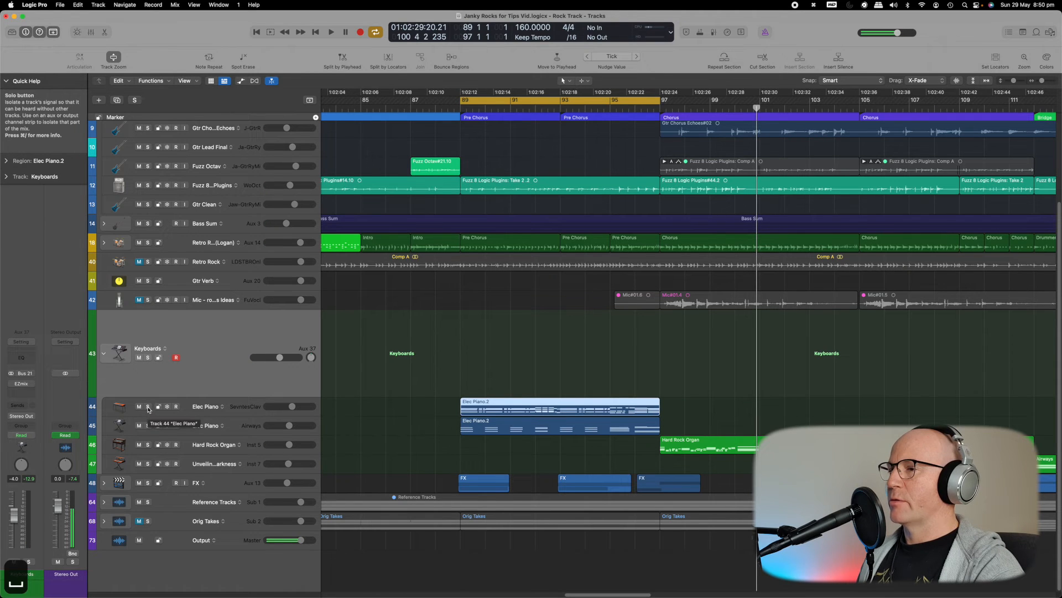
left_click(148, 407)
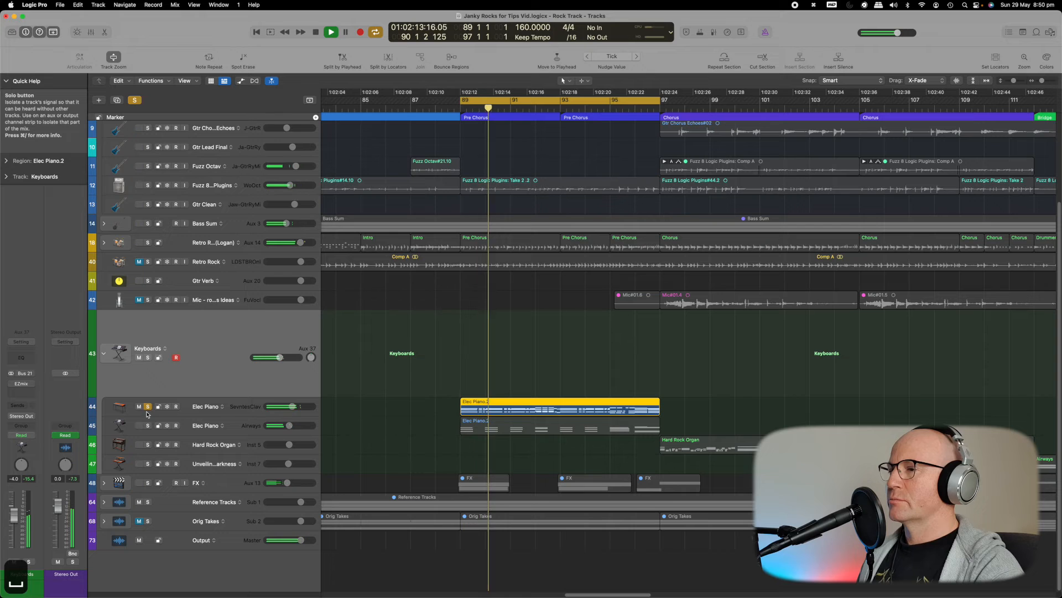
left_click(148, 425)
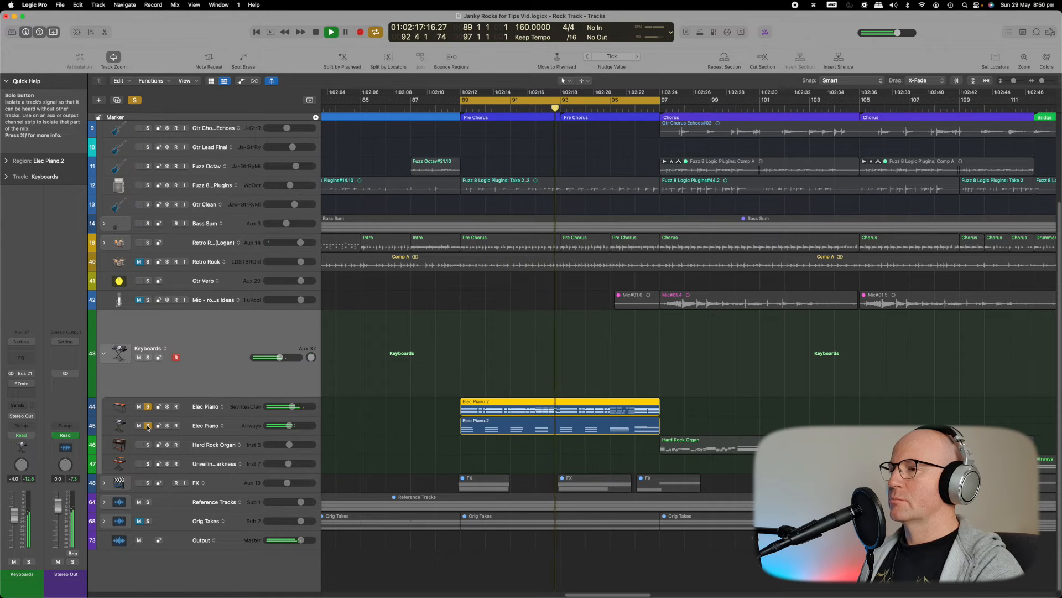
left_click(147, 425, "alt")
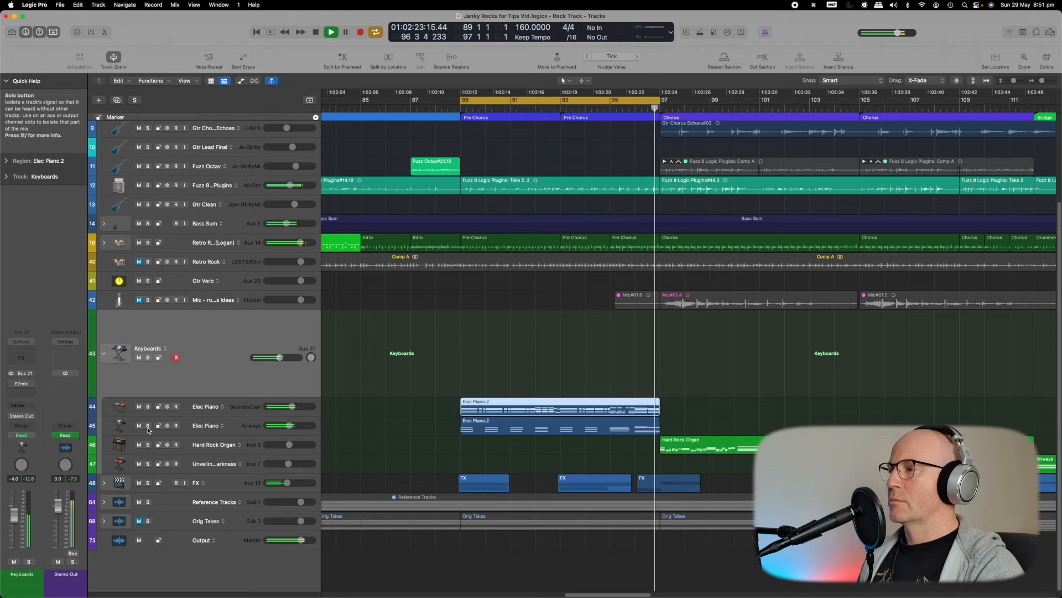
key("space")
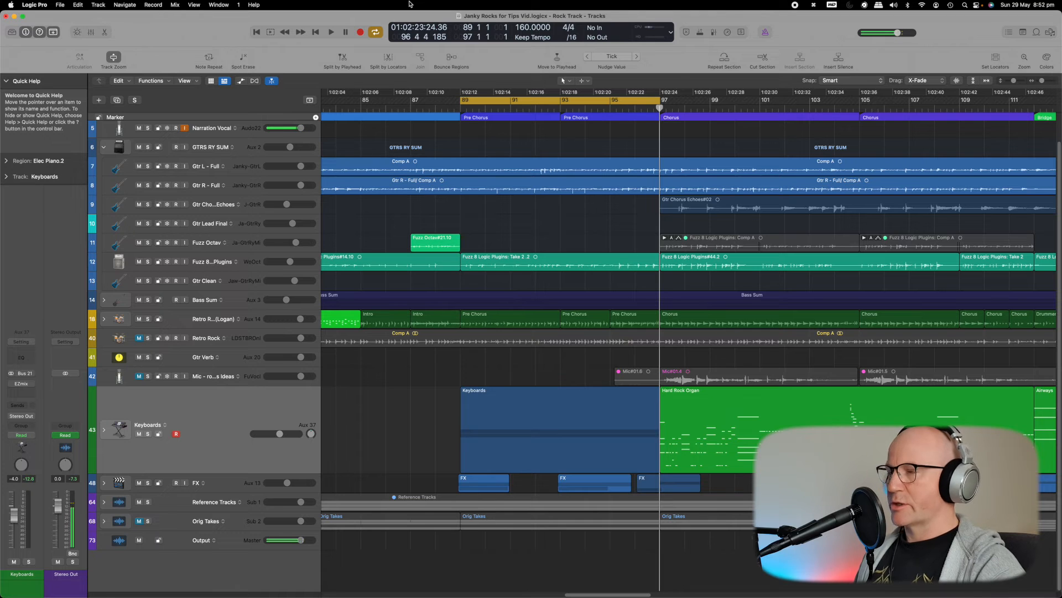
Show and hide the Mixer below the tracks, and bring up the overview of all desktops from Desktop 2 with the separate Mixer window
key("x")
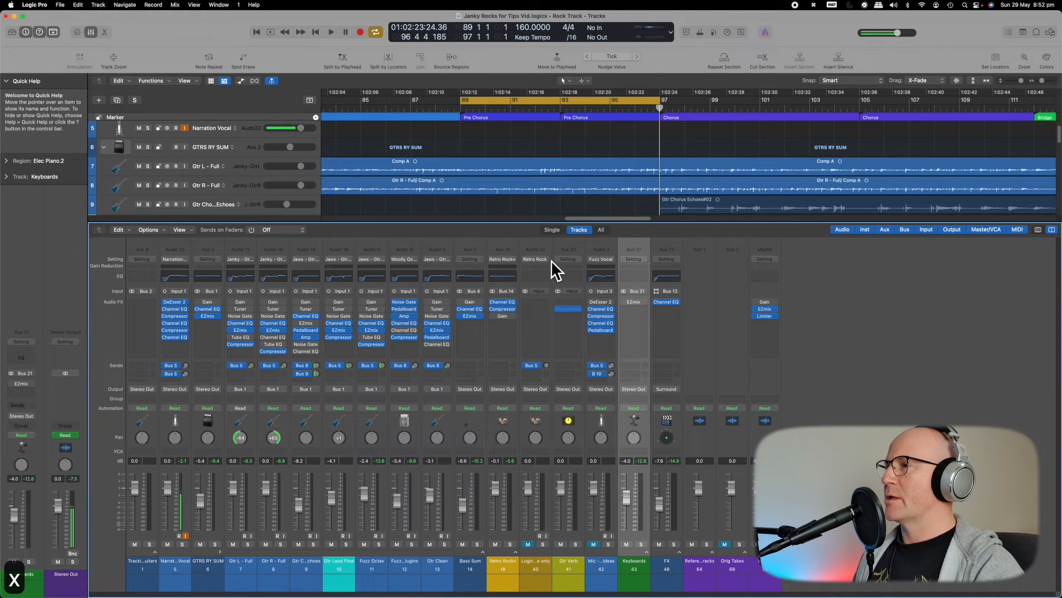
key("x")
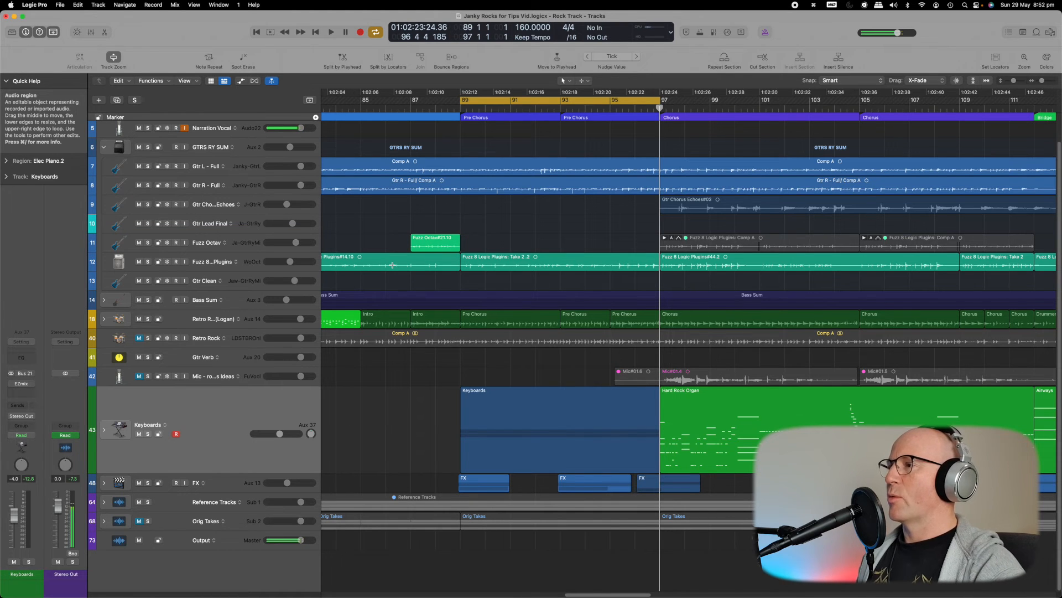
key("super+2")
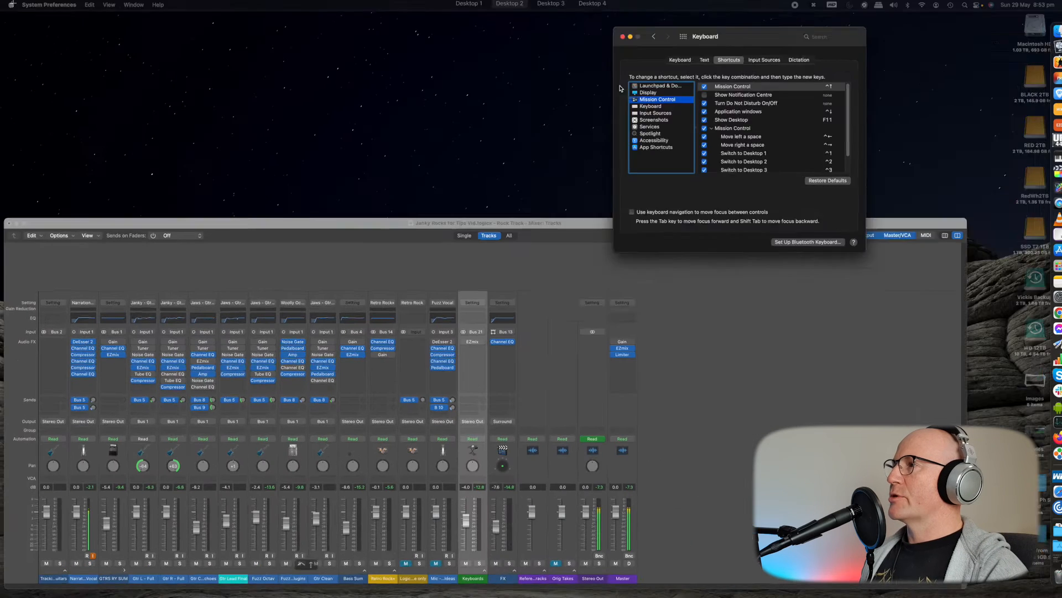
key("ctrl+Up")
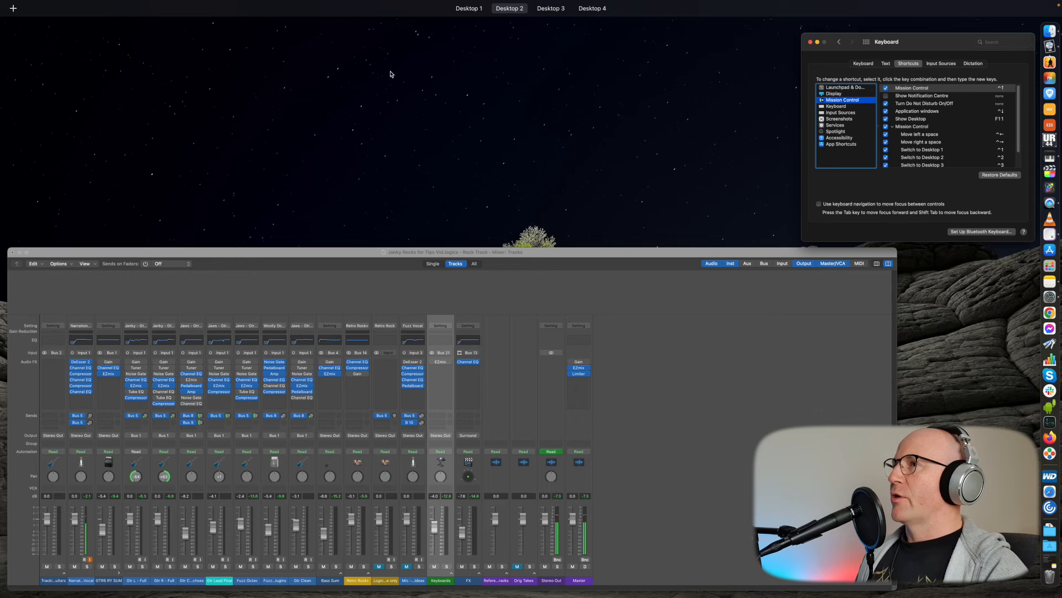
mouse_move(458, 29)
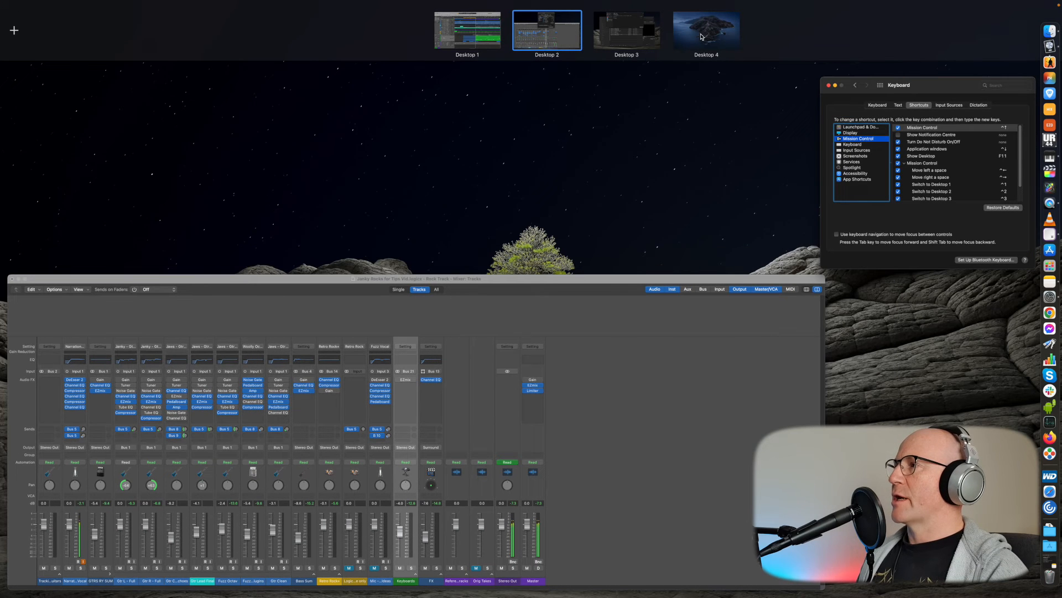
Add a fifth desktop, and review the Mission Control shortcuts for switching desktops in the Keyboard preferences before closing them
mouse_move(12, 33)
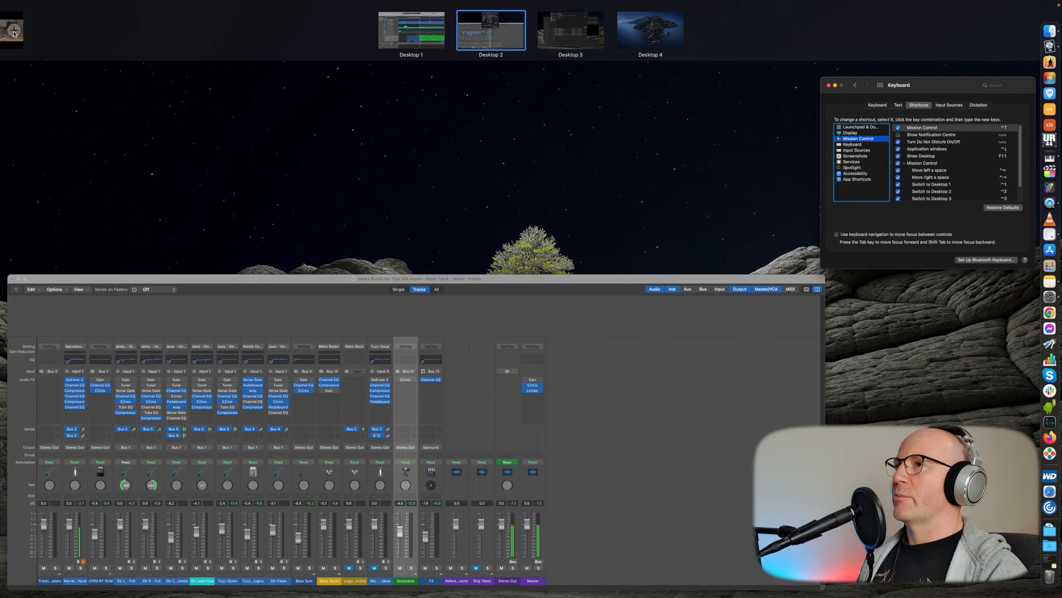
left_click(14, 32)
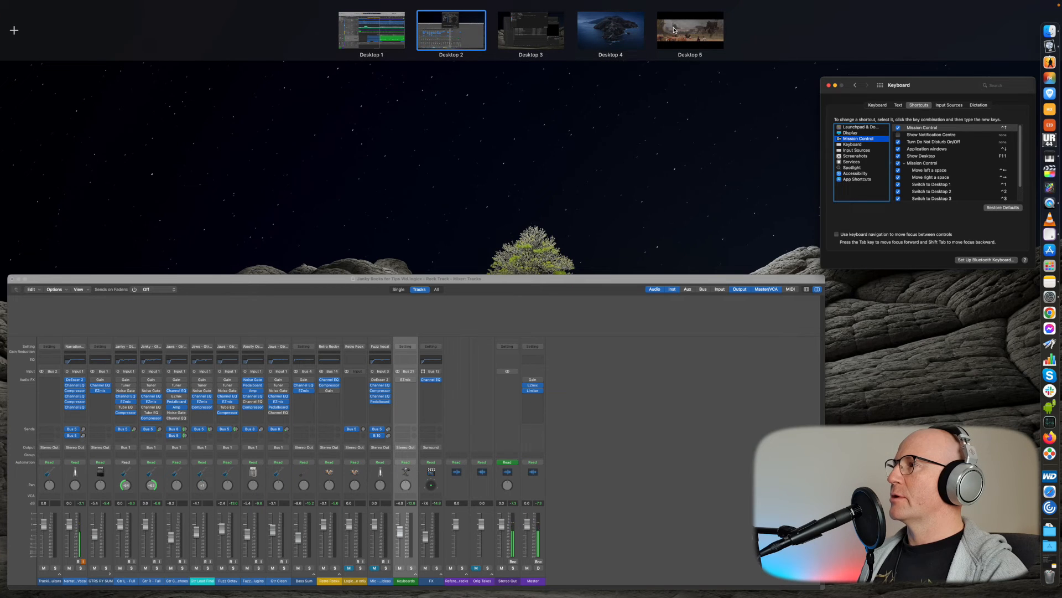
left_click(923, 131)
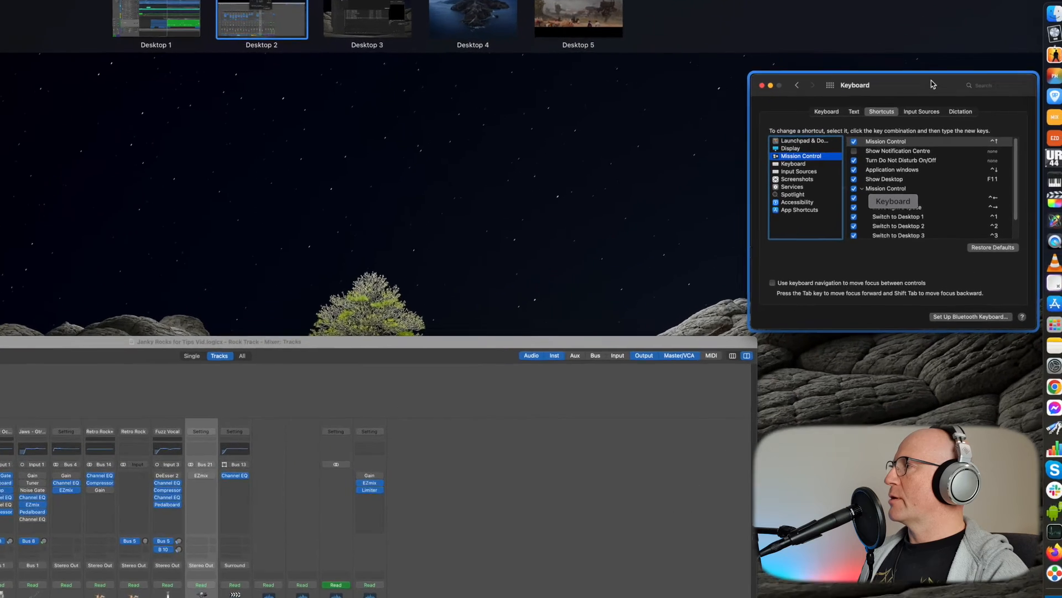
scroll(445, 238, "down", 2)
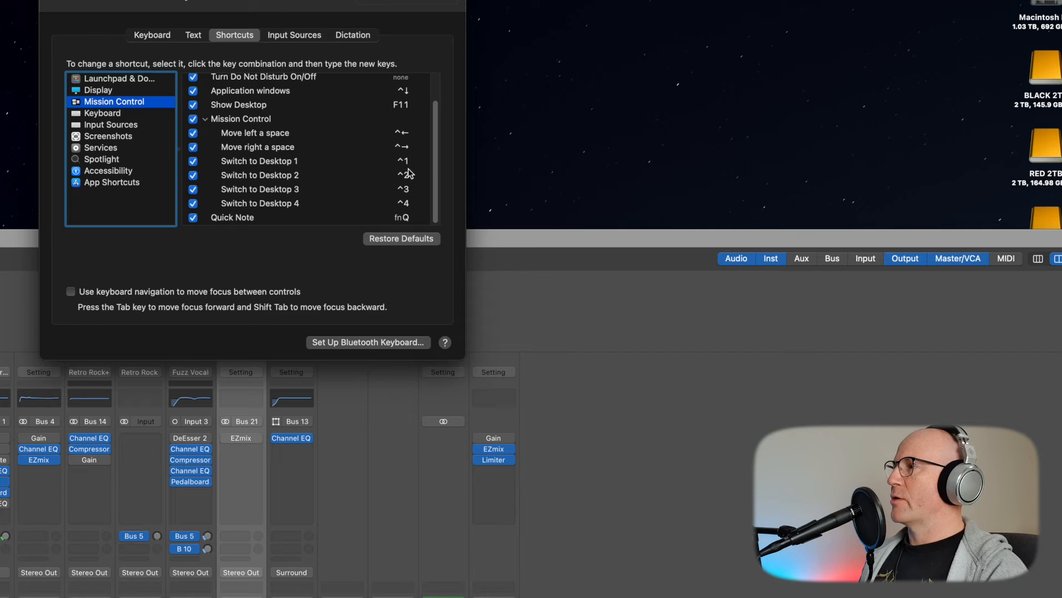
left_click_drag(289, 4, 387, 0)
left_click(149, 0)
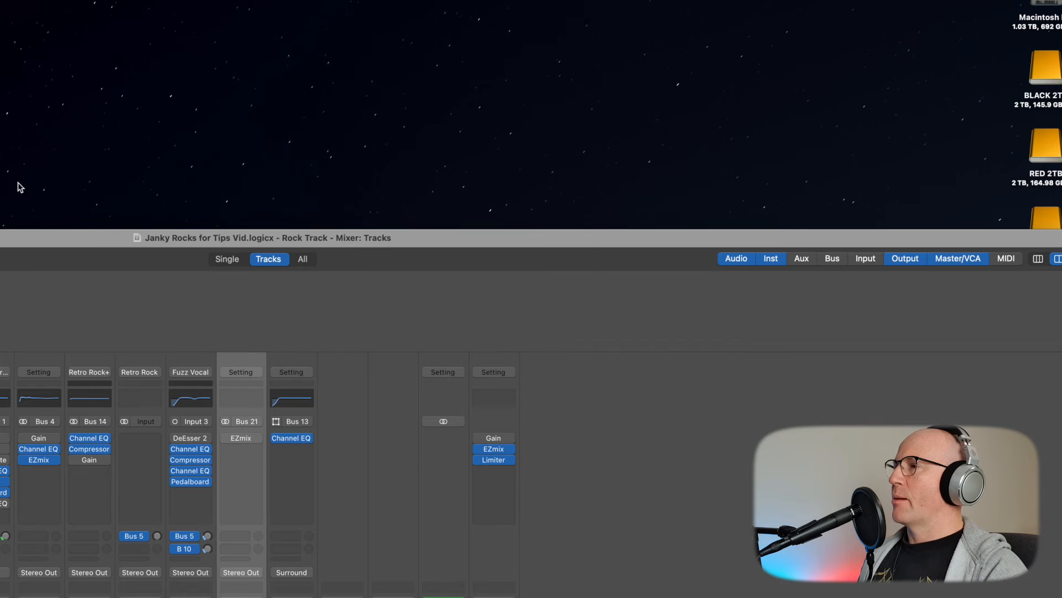
Carry the Mixer window from Desktop 2 to Desktop 1 and back again to Desktop 2
left_click(17, 238)
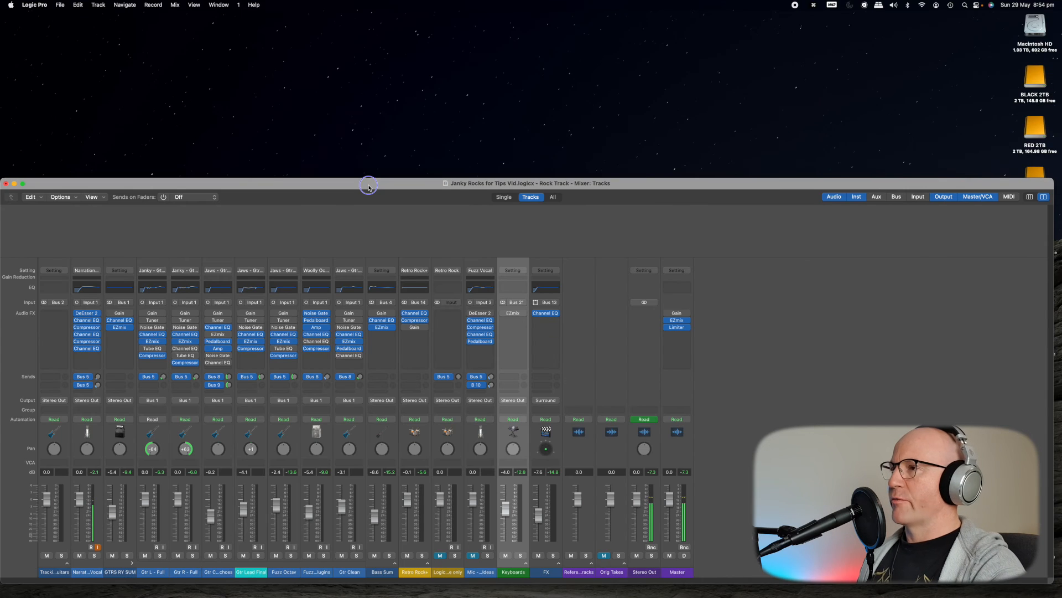
key("ctrl+1")
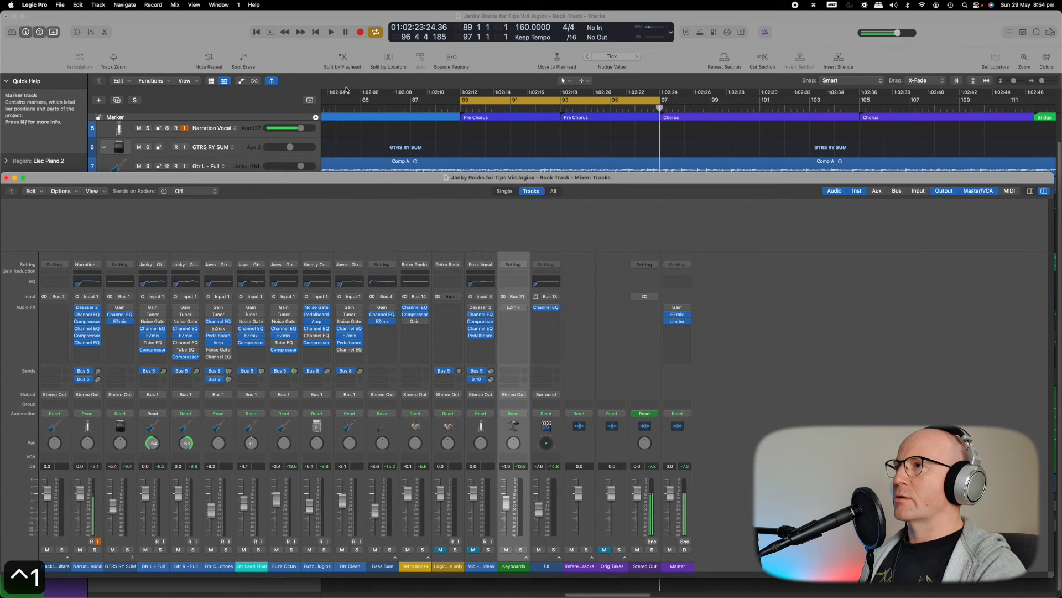
left_click(219, 5)
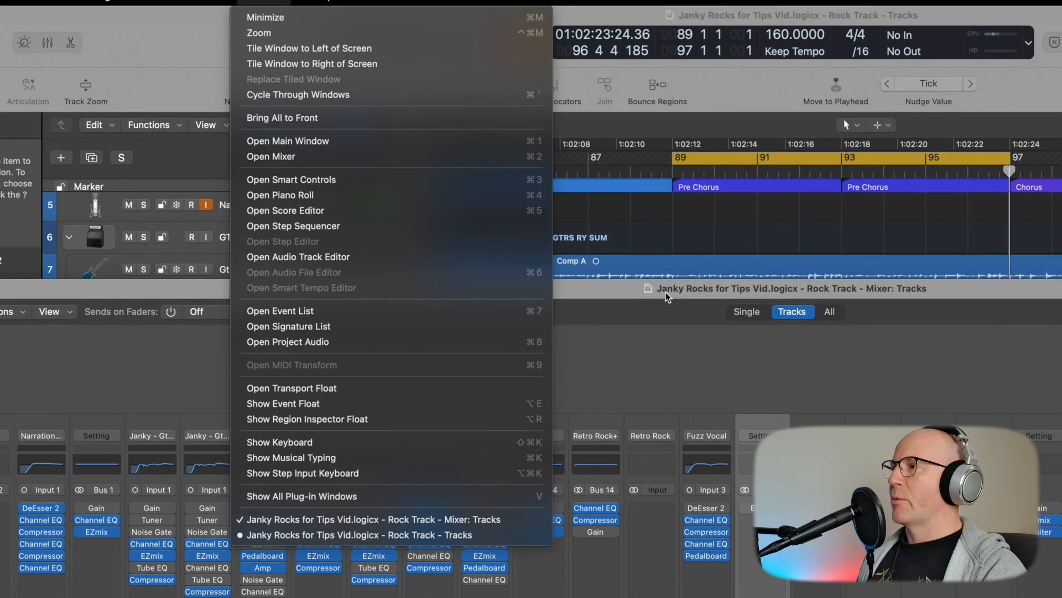
left_click(453, 184)
left_click(529, 293)
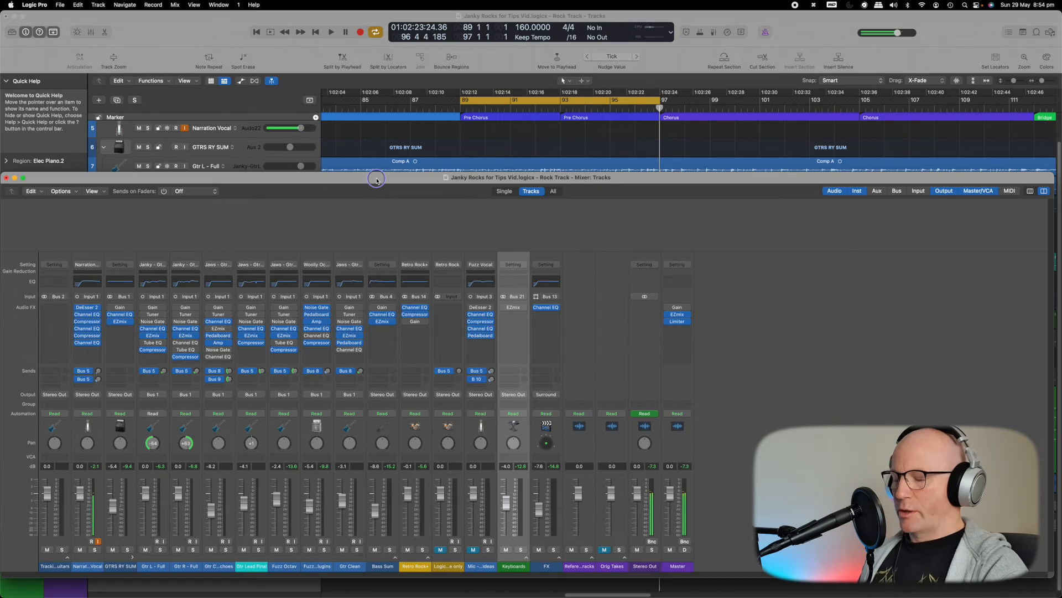
key("ctrl+2")
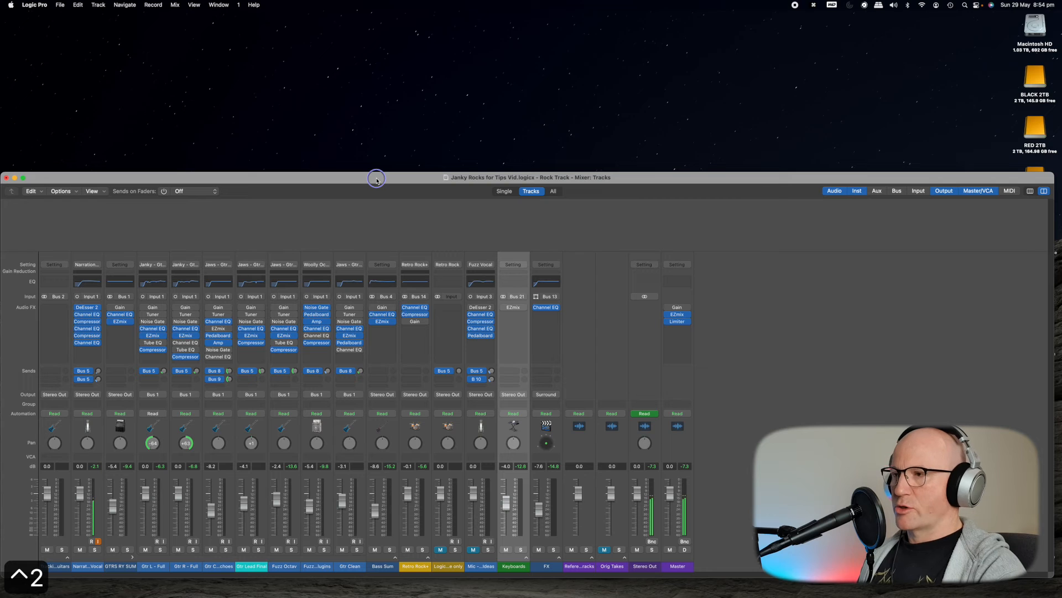
left_click_drag(377, 180, 378, 200)
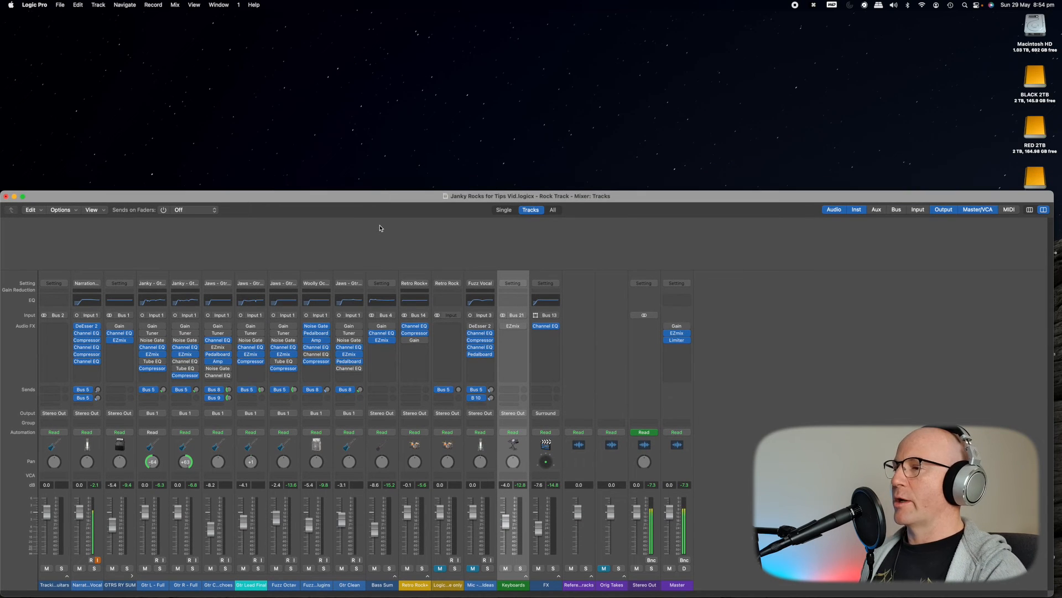
Switch back and forth between the Tracks window on Desktop 1 and the Mixer on Desktop 2
key("ctrl+Left")
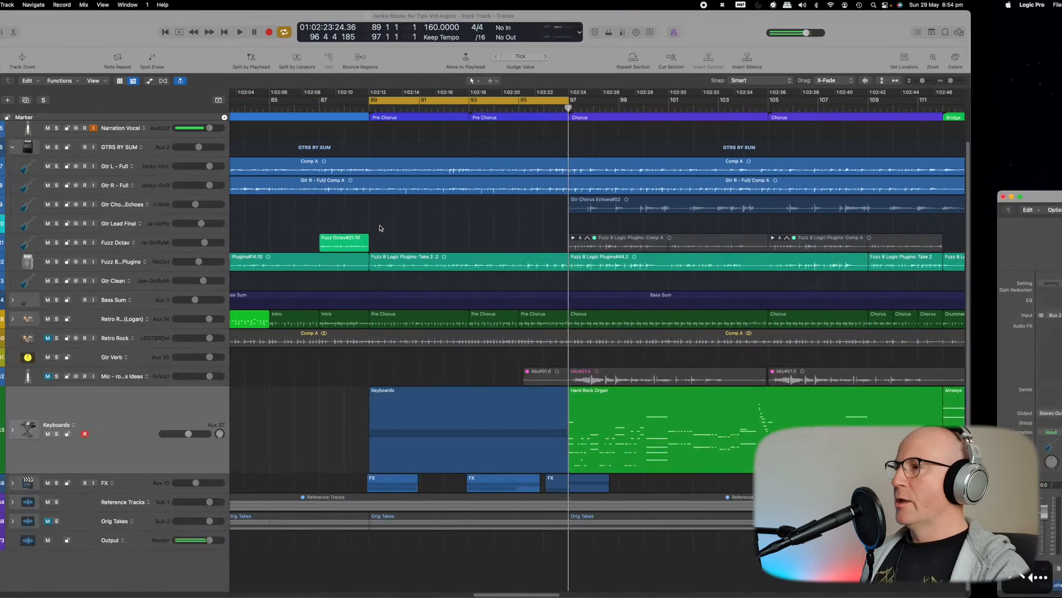
key("ctrl+Right")
key("ctrl+Left")
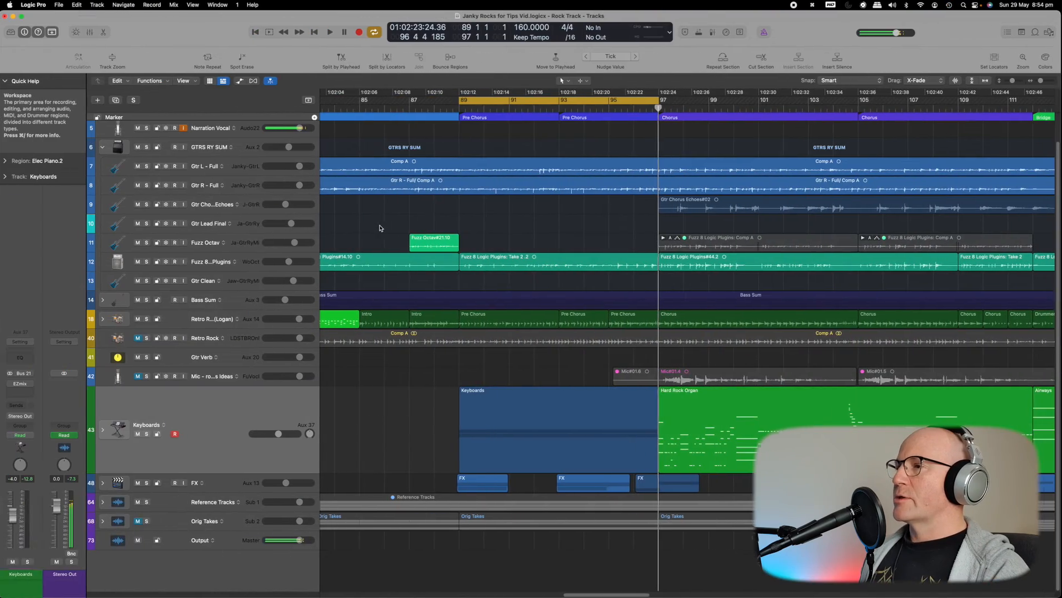
key("ctrl+Right")
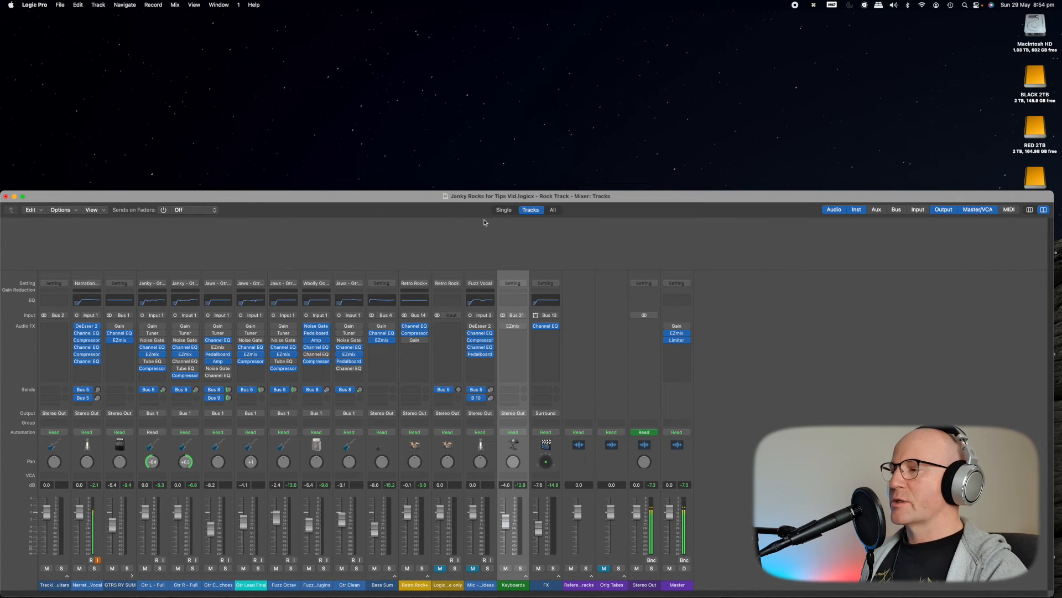
Select the Gtr L - Full track on Desktop 1 and show its signal path in the Desktop 2 Mixer's Single view
key("ctrl+Left")
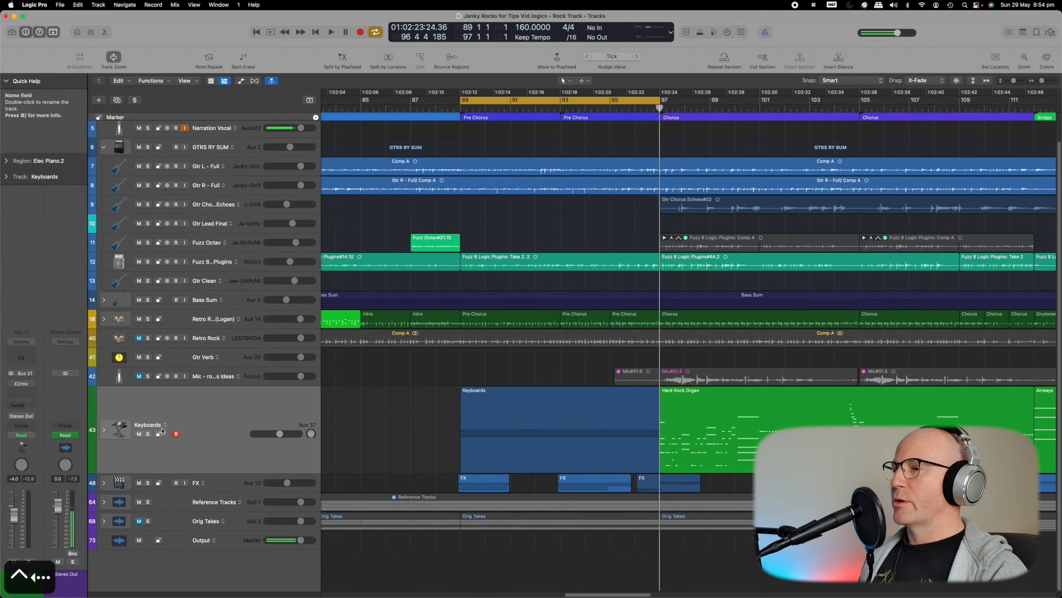
left_click(127, 166)
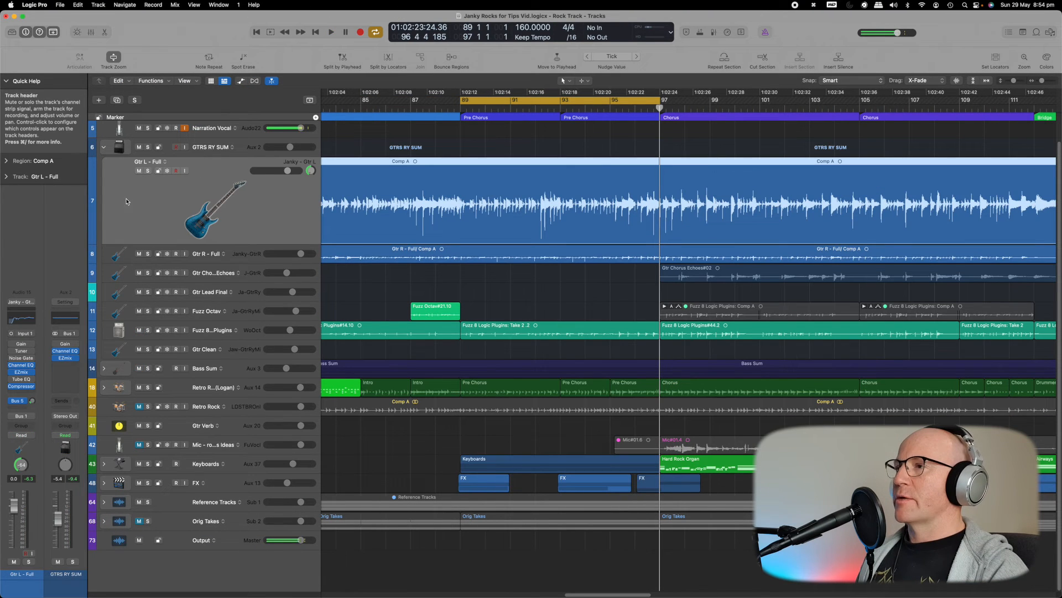
key("ctrl+Right")
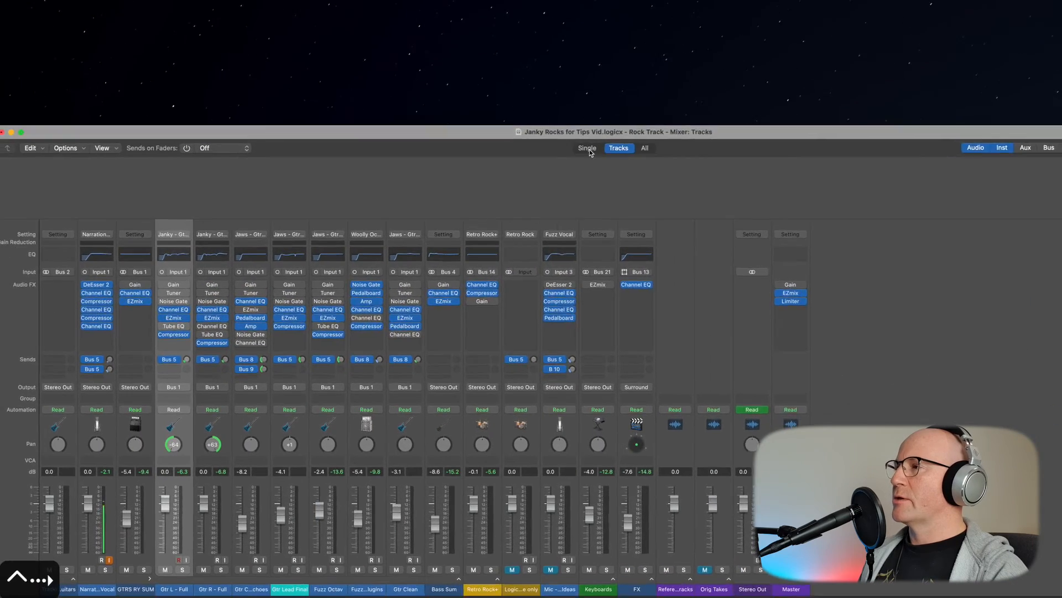
left_click(504, 210)
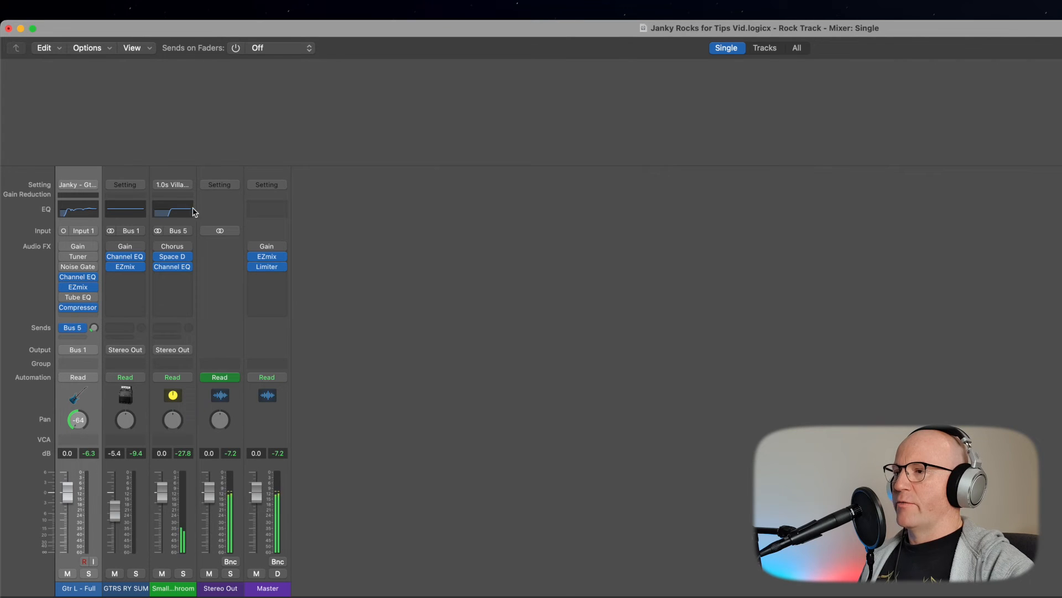
Examine the small room reverb aux and the GTRS RY SUM stack in Single view, returning to the Gtr L - Full strip
left_click(181, 587)
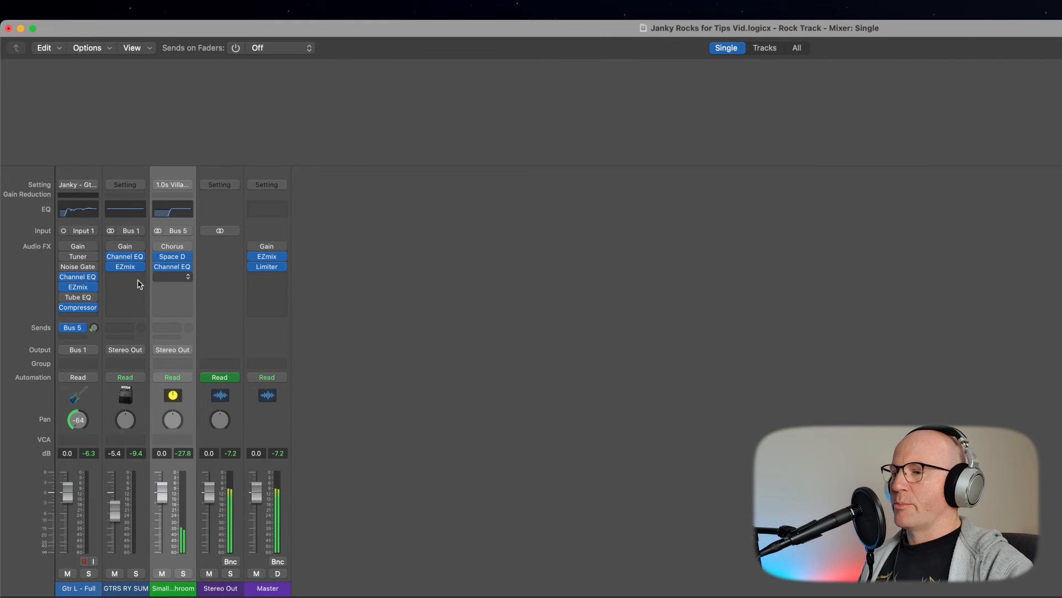
left_click(133, 589)
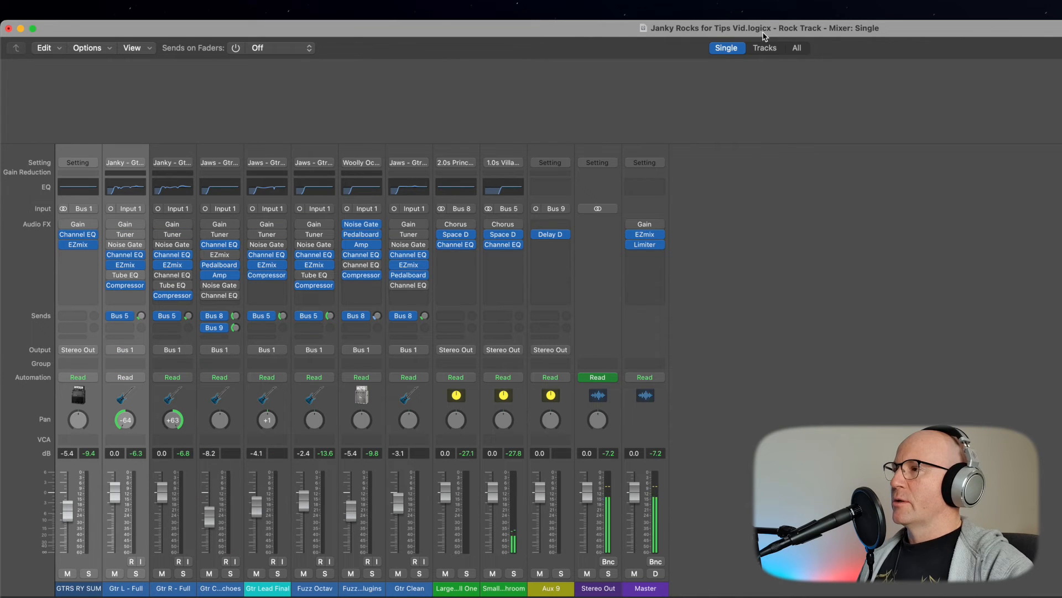
left_click(126, 588)
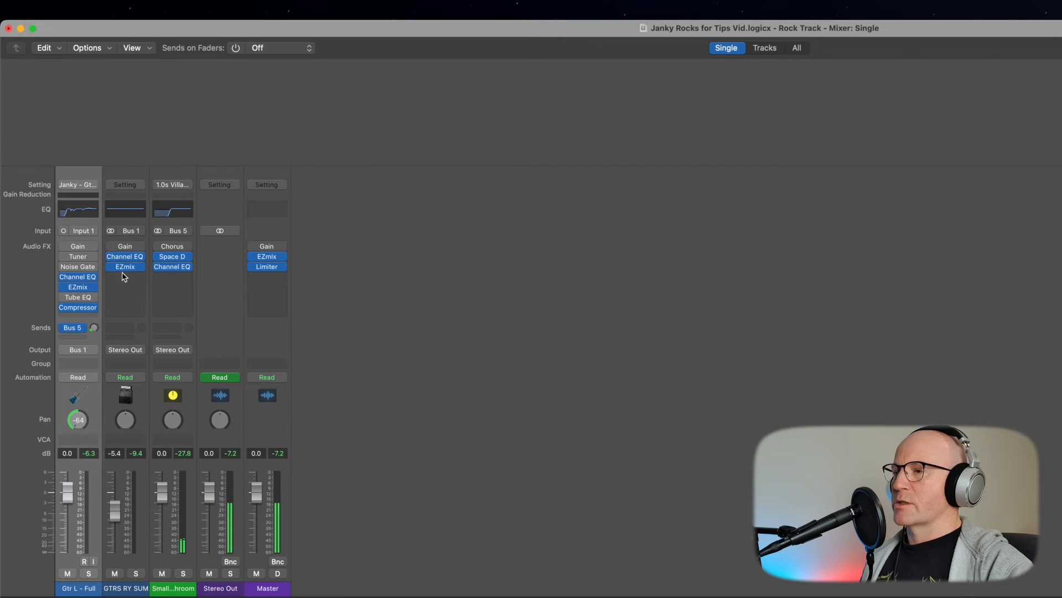
Examine the Retro Rock+ drum stack's channels in the Mixer's Single view and return to the Tracks view
left_click(768, 51)
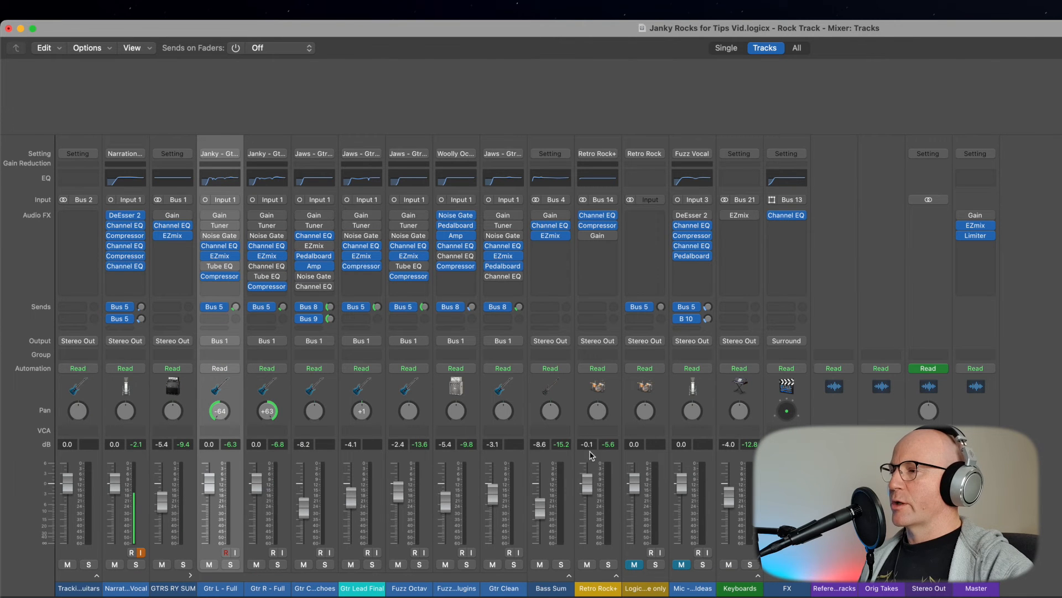
left_click(600, 589)
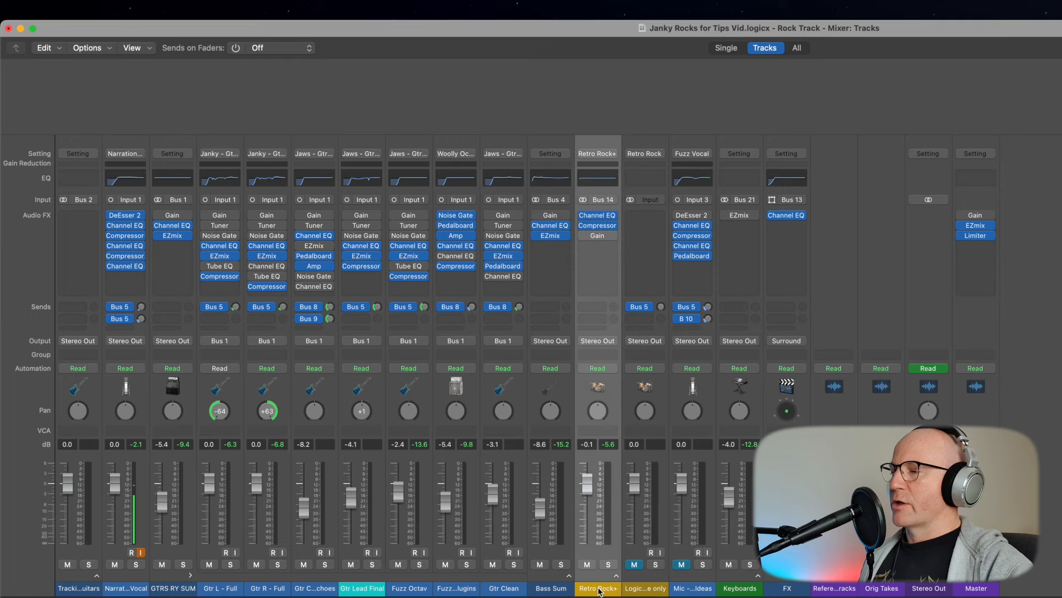
left_click(726, 48)
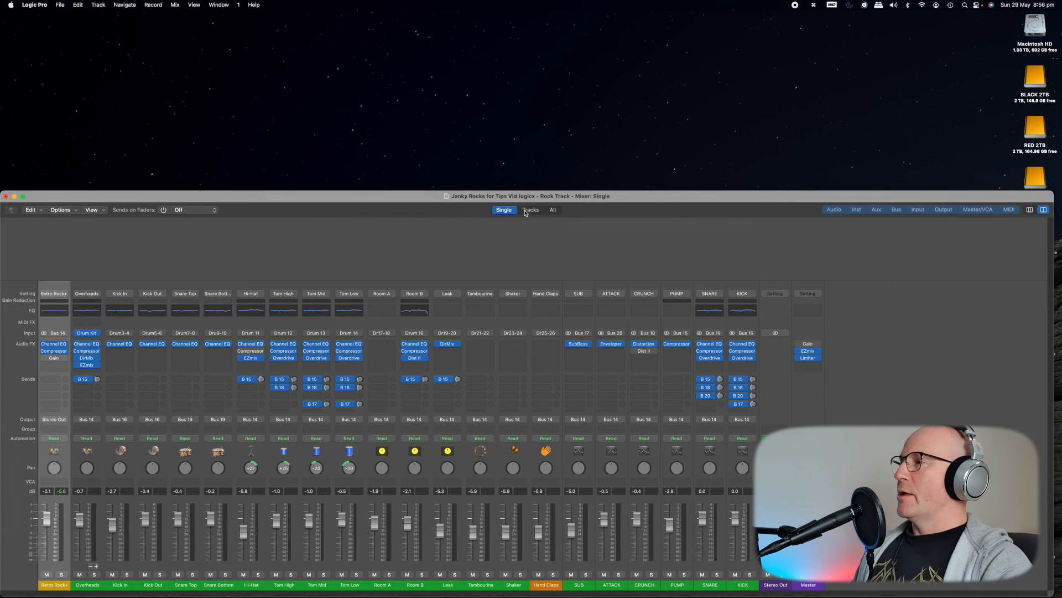
left_click(529, 210)
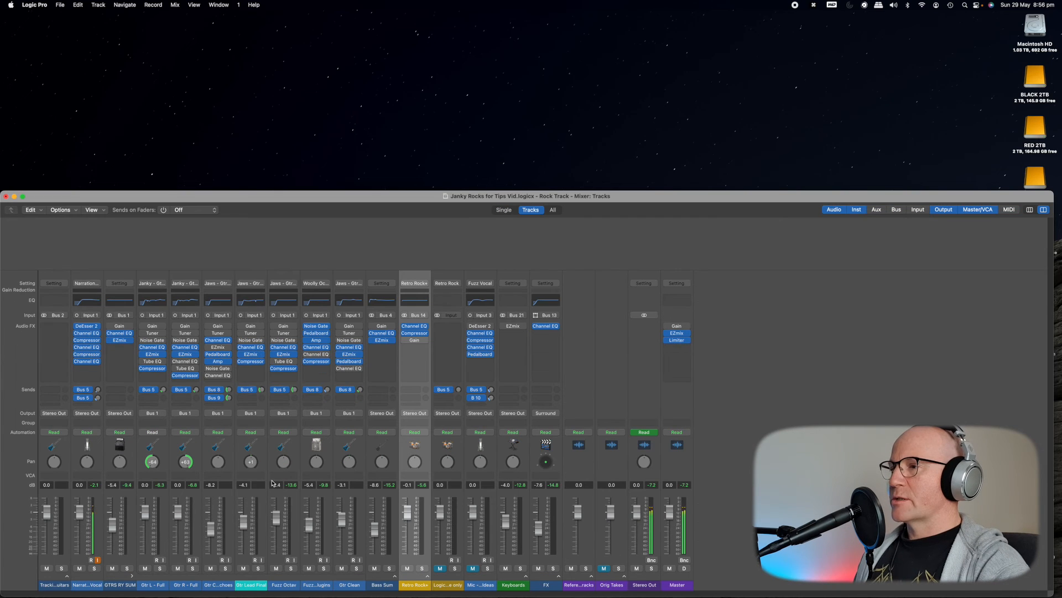
Open the Channel EQ on Gtr L - Full and place its window above the channel strips
left_click(155, 302)
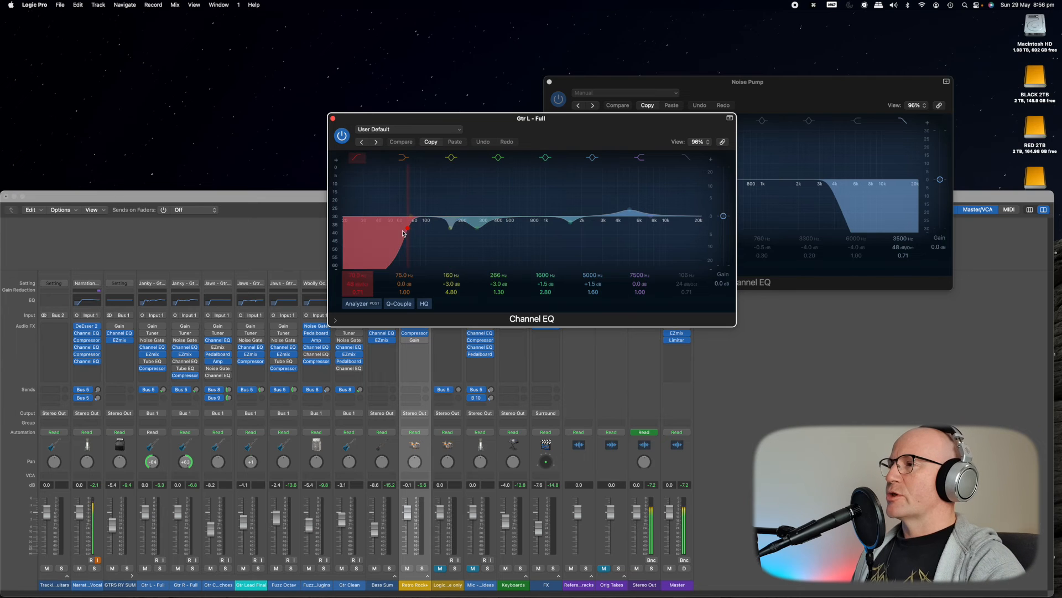
left_click_drag(532, 118, 305, 56)
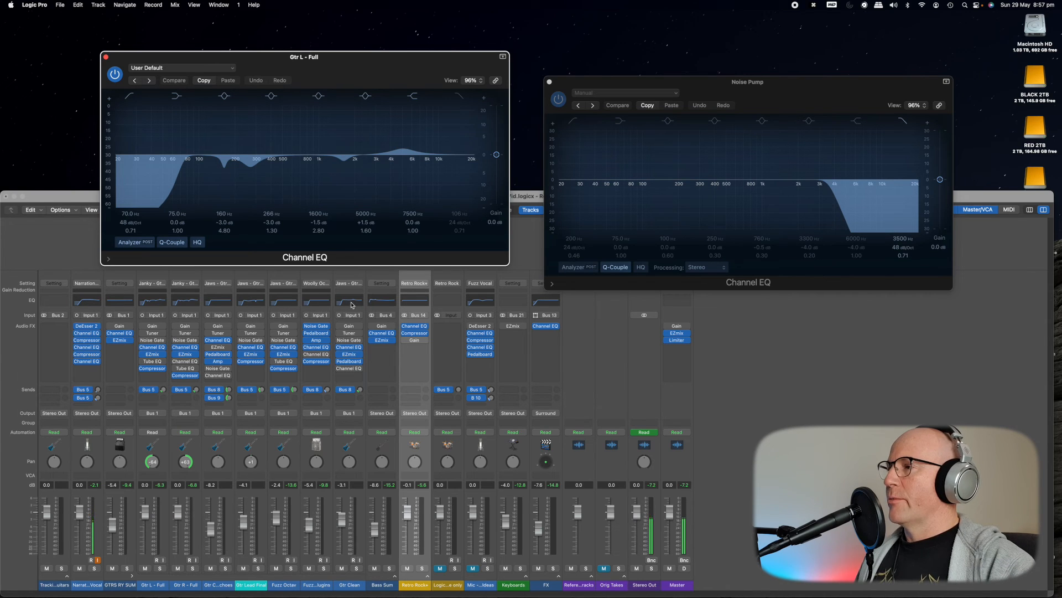
Open the FX stack's Channel EQ, swap its low cut for the high cut, and sweep the high cut down below 100 Hz
left_click(549, 306)
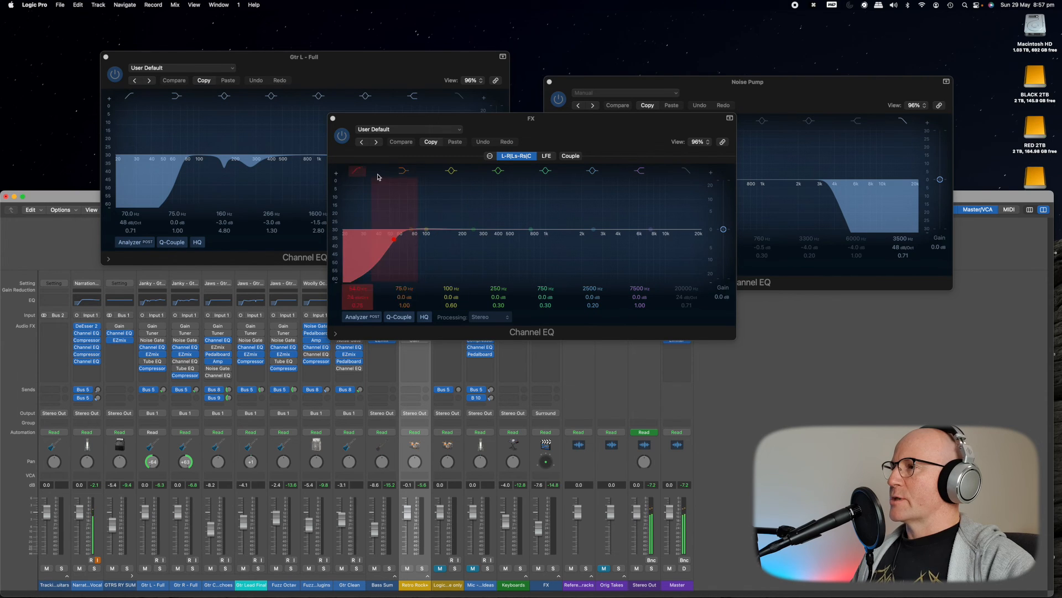
left_click(357, 171)
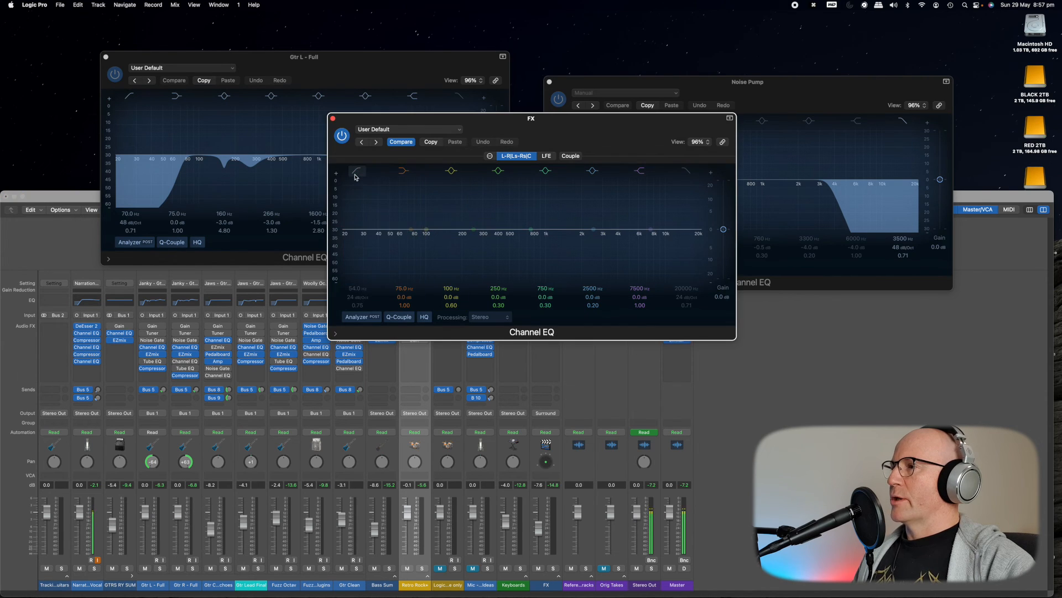
left_click(685, 172)
left_click_drag(697, 240, 412, 246)
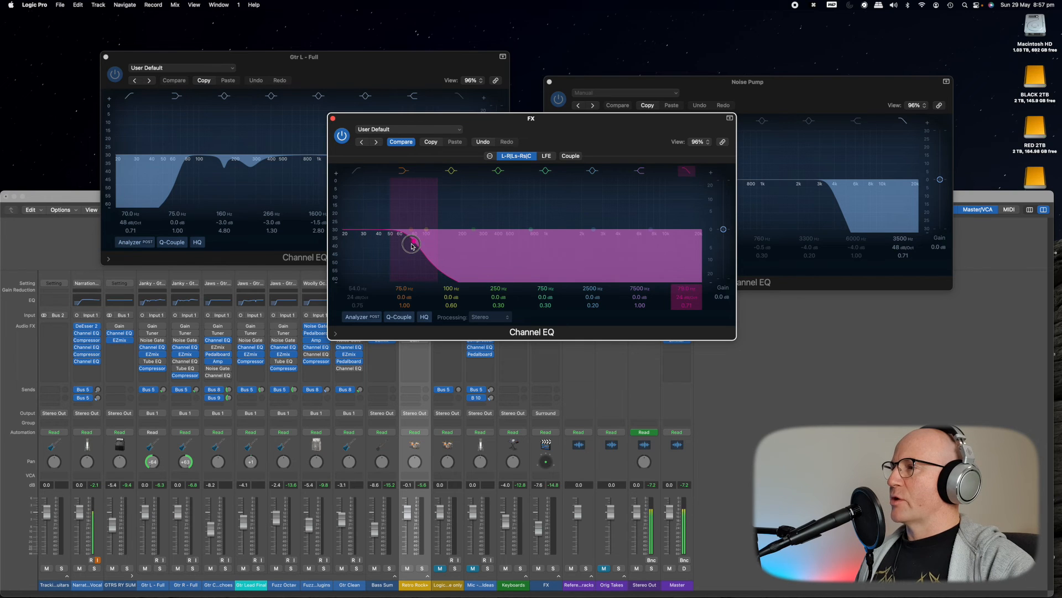
Turn off the FX high cut, toggle the low cut on and off again, and close the FX Channel EQ
left_click(686, 170)
left_click(355, 171)
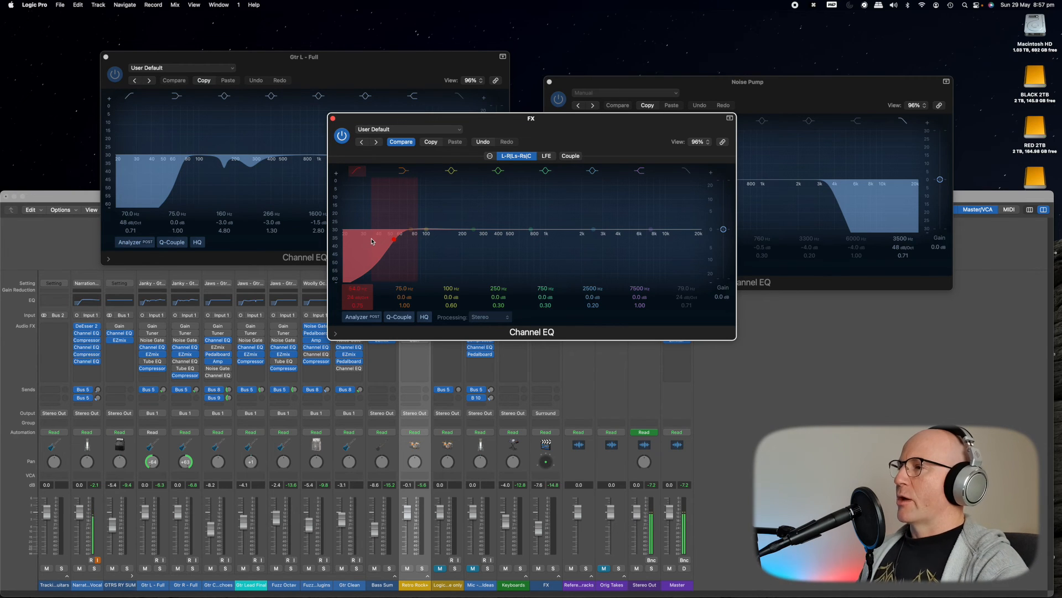
left_click(357, 171)
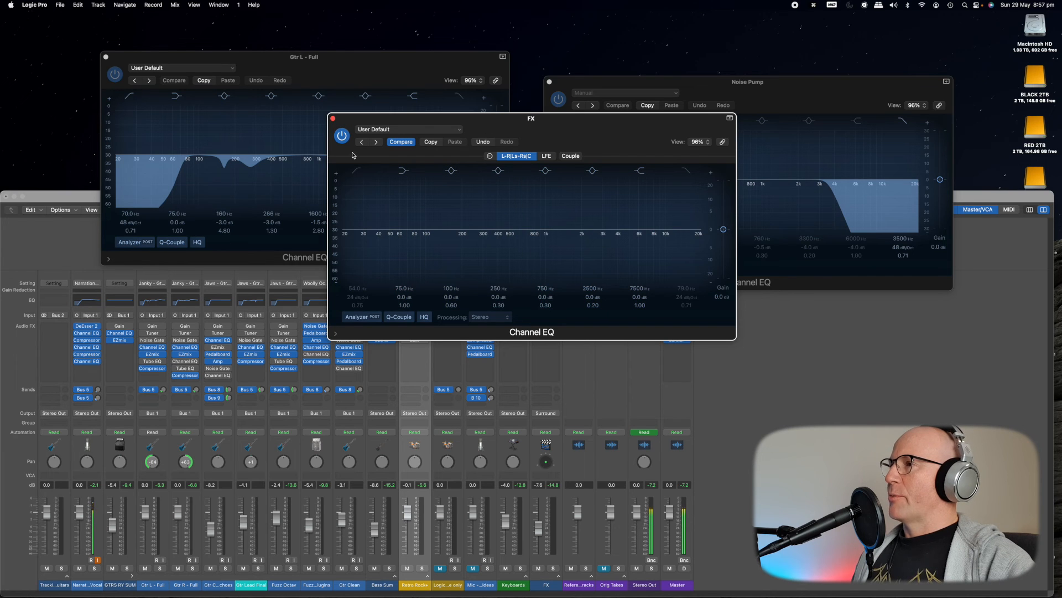
left_click(332, 118)
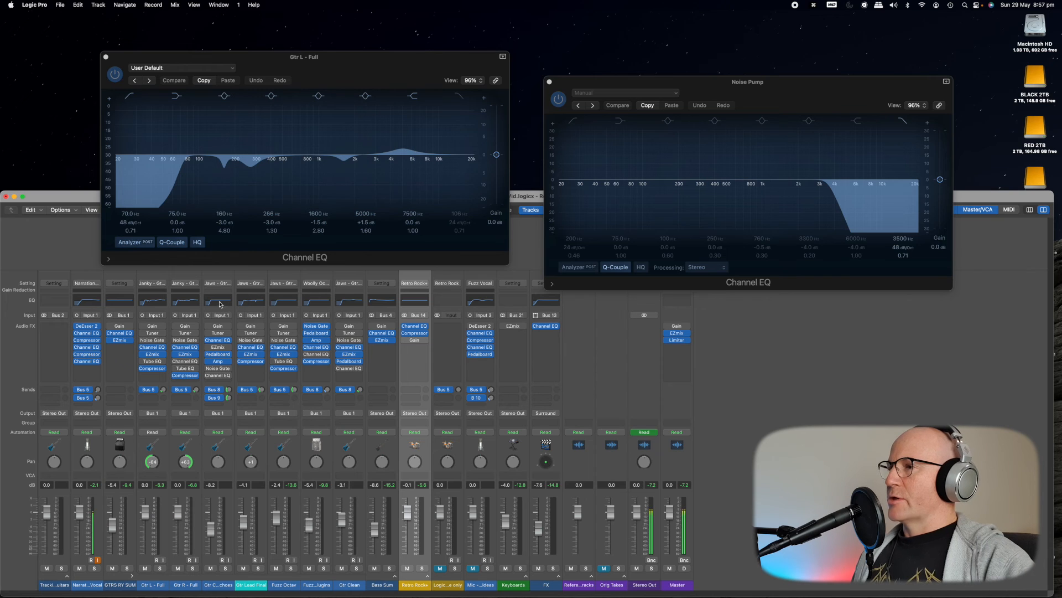
Close the Gtr L - Full Channel EQ, select the Gtr L - Full channel strip, and reopen its EQ
left_click(154, 303)
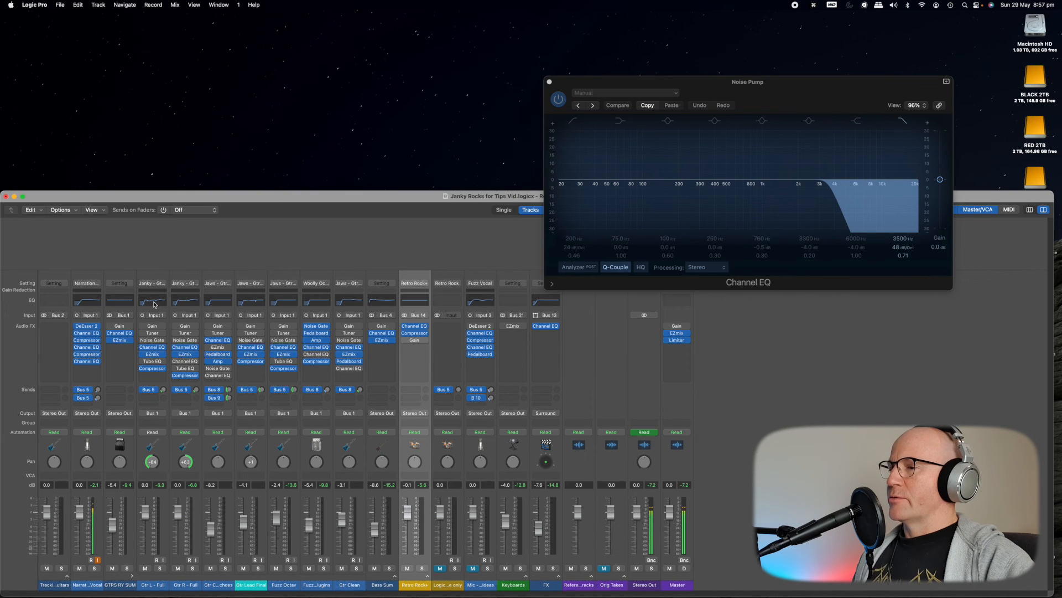
double_click(152, 585)
left_click(155, 303)
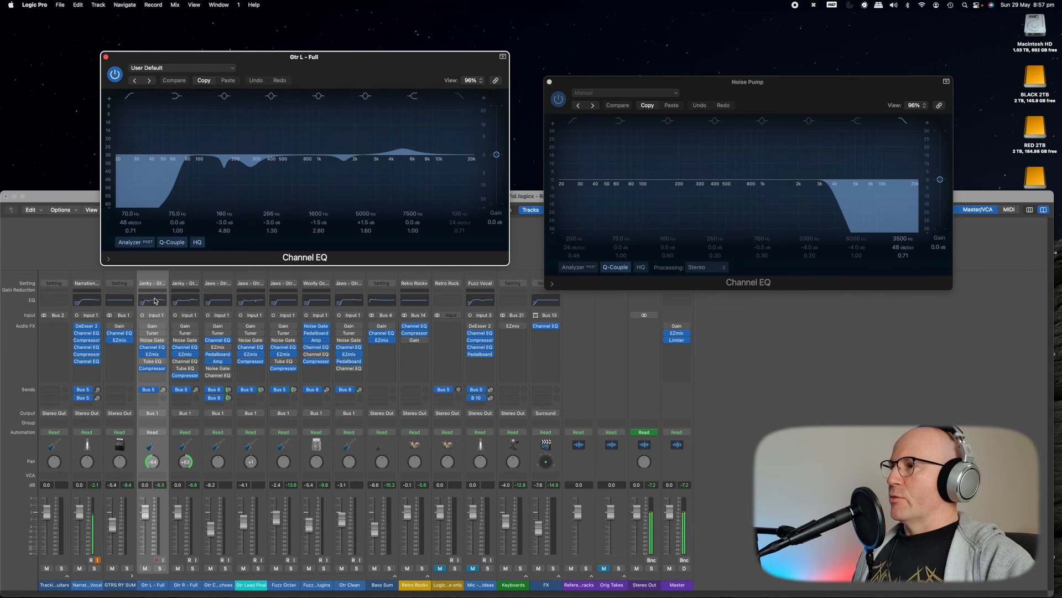